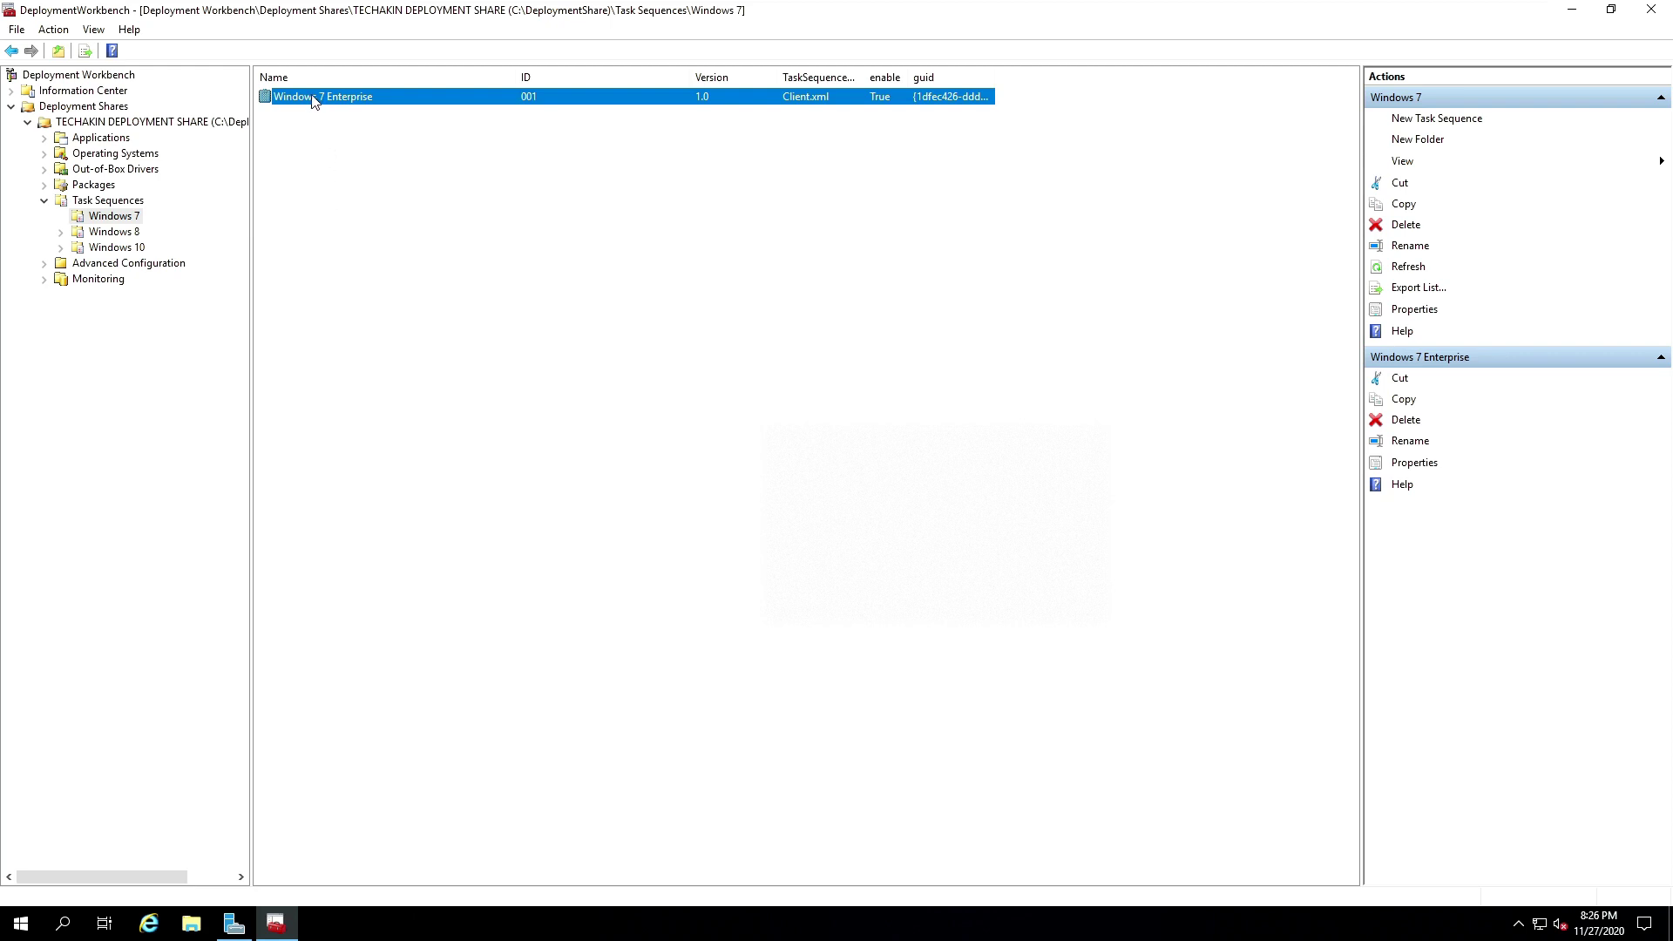
Step: Open the properties of the Windows 7 Enterprise task sequence in the Windows 7 folder and show its sequence of steps
{"action": "left_click", "coordinate": [131, 203]}
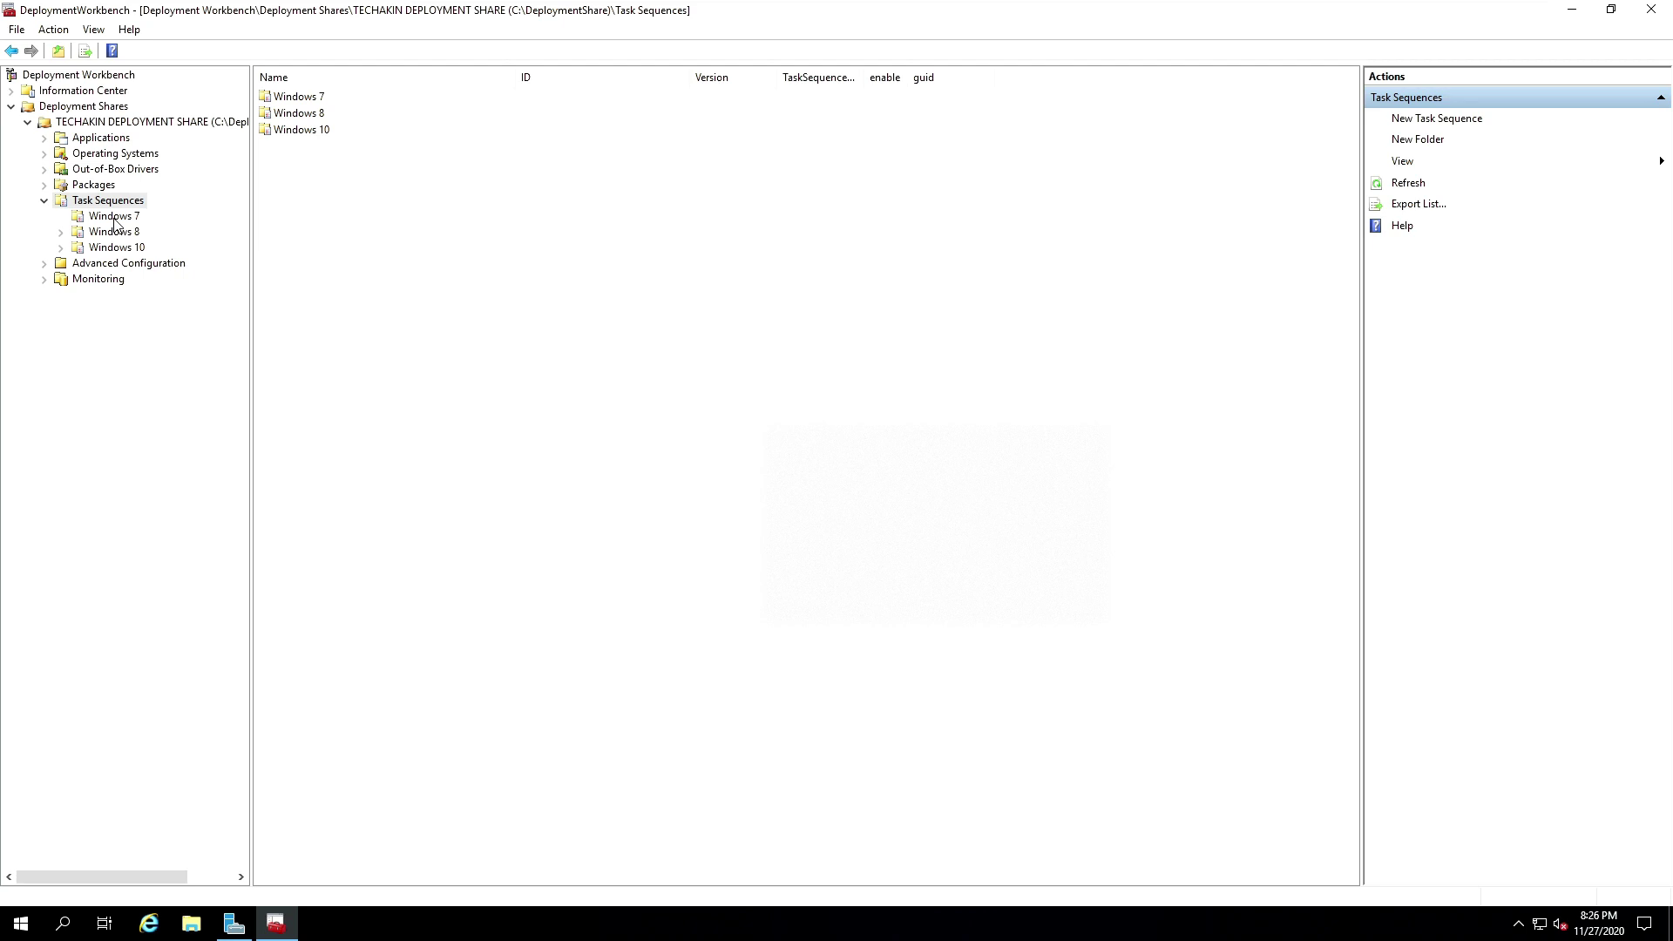
{"action": "left_click", "coordinate": [114, 219]}
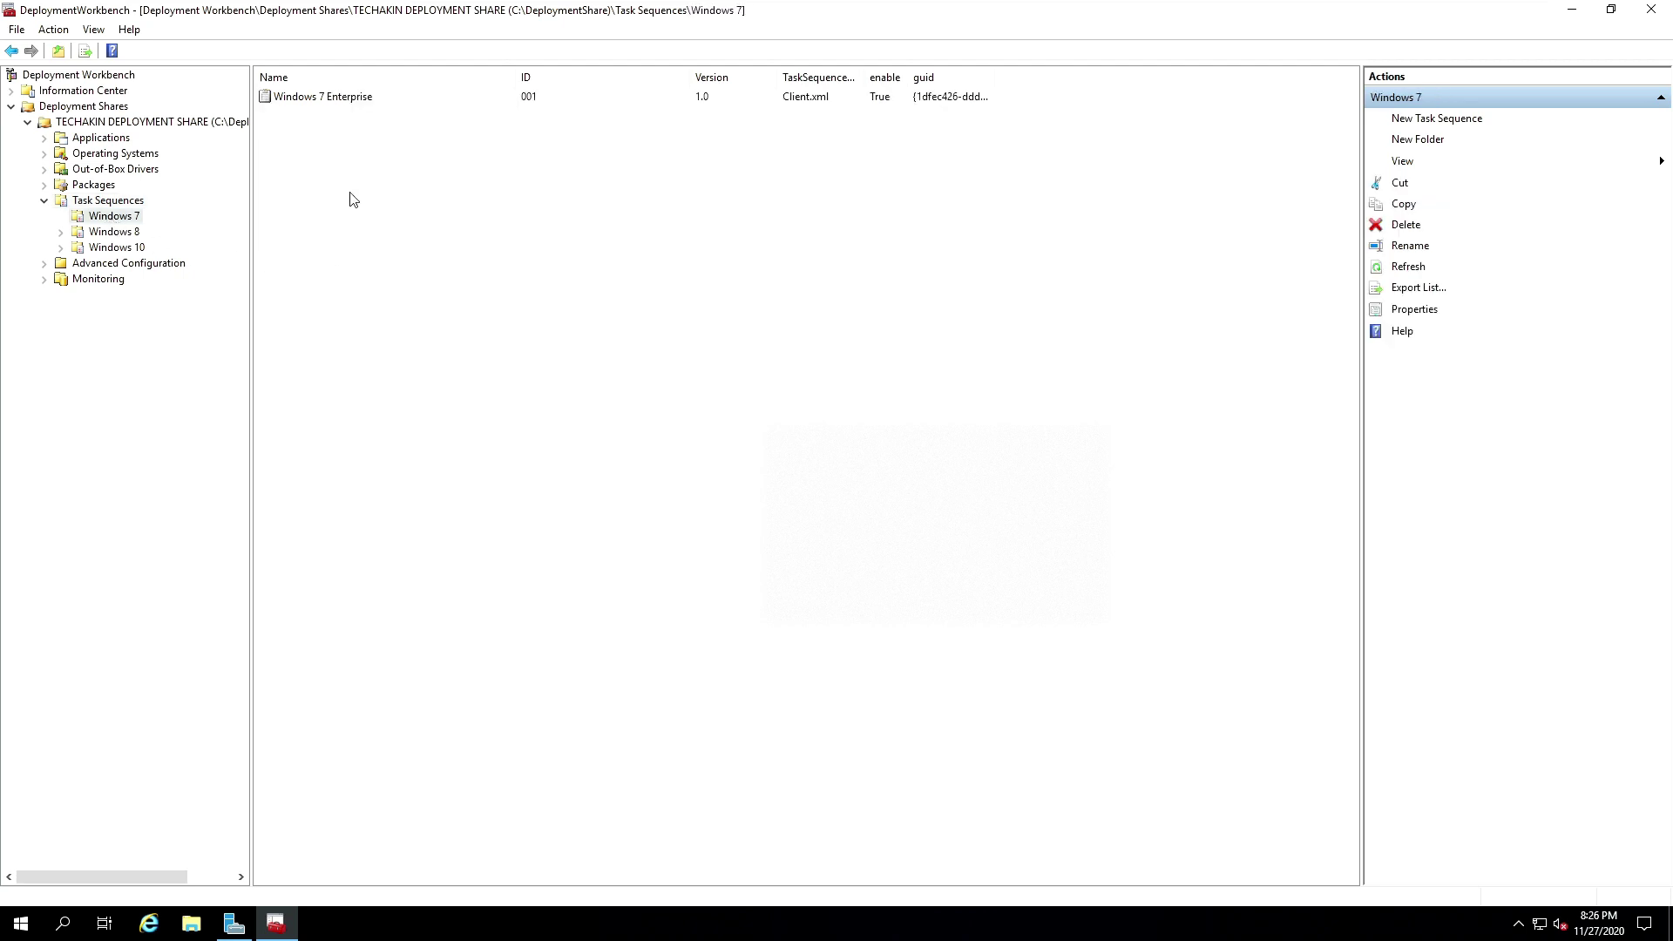
{"action": "left_click", "coordinate": [311, 101]}
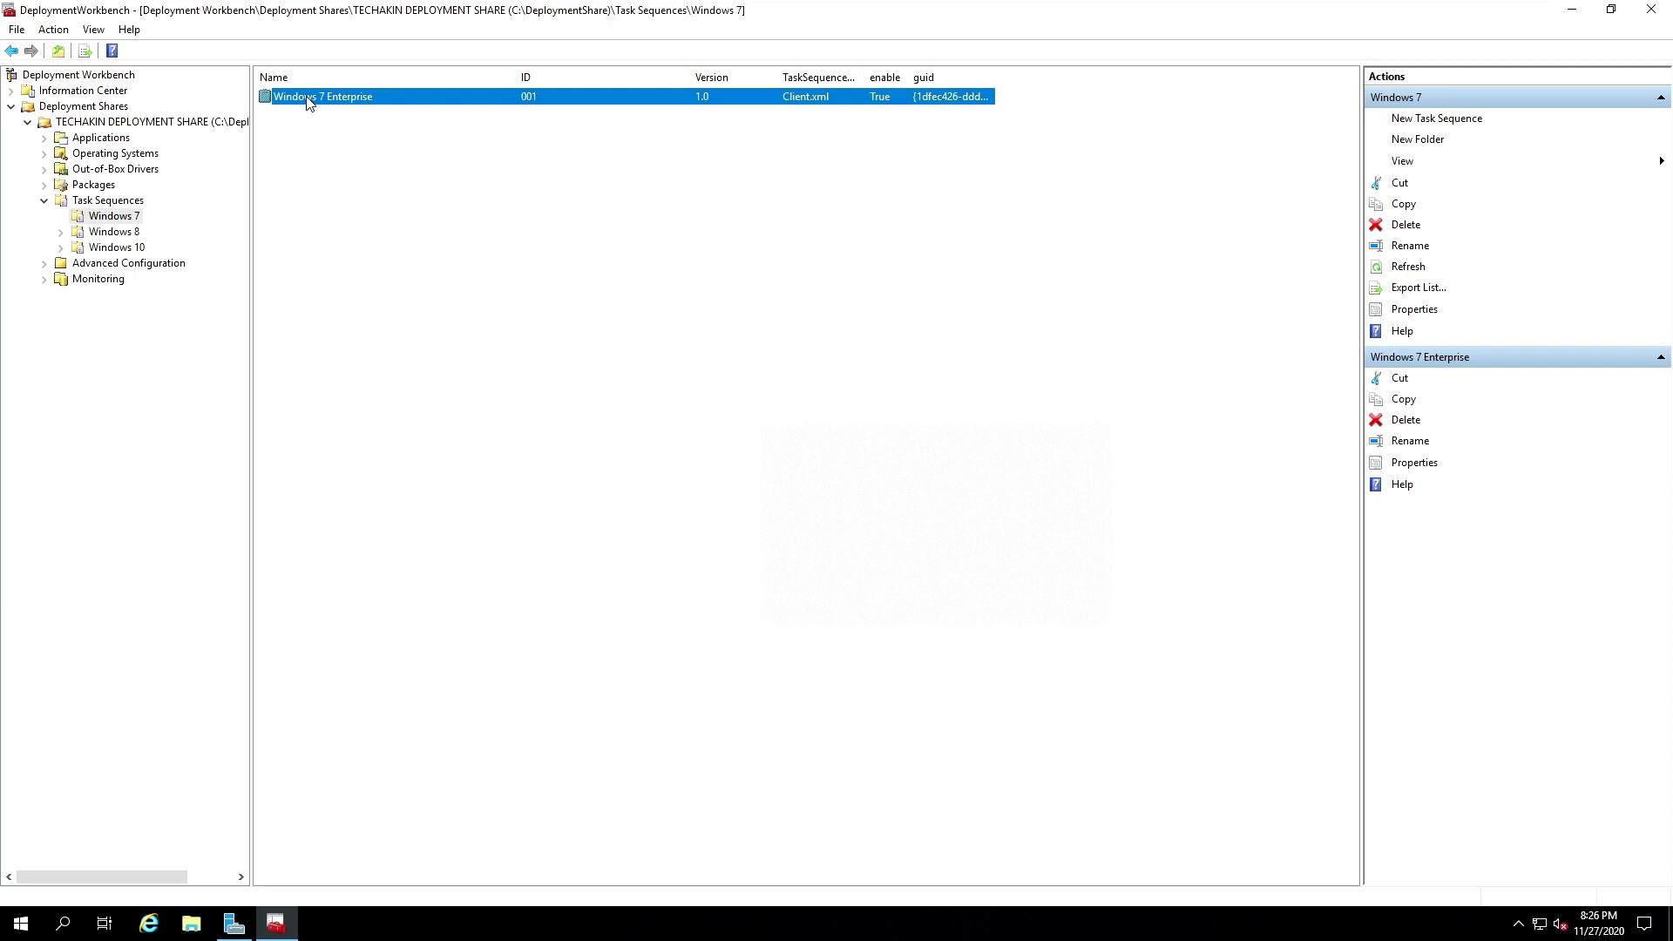
{"action": "right_click", "coordinate": [307, 103]}
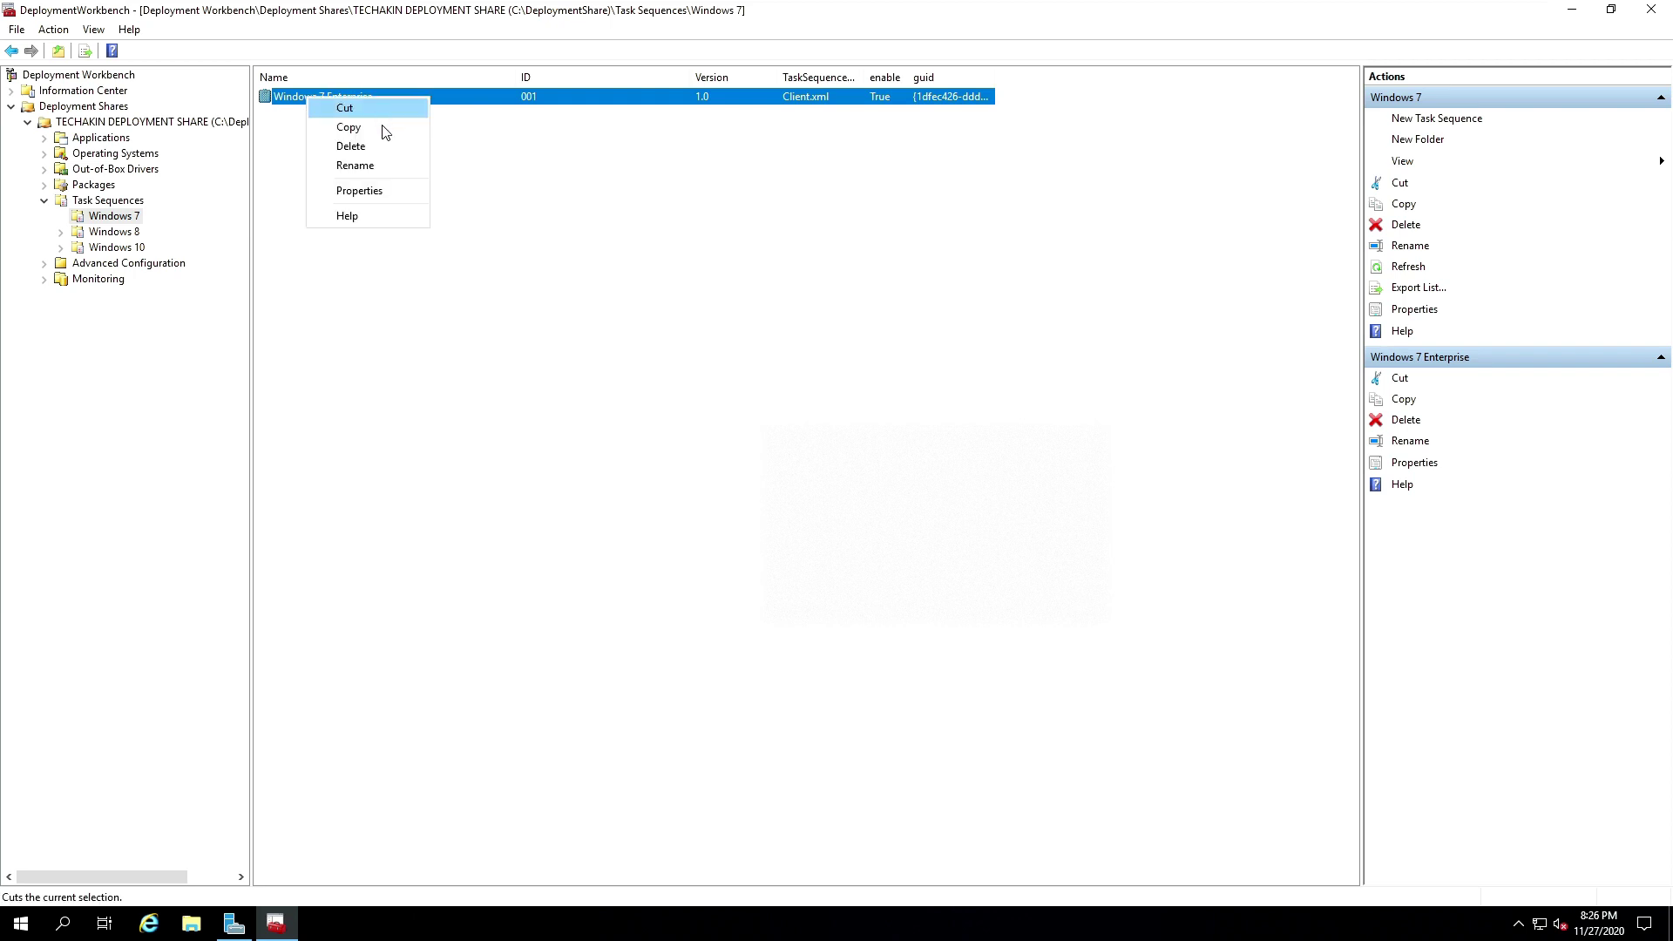
{"action": "left_click", "coordinate": [359, 191]}
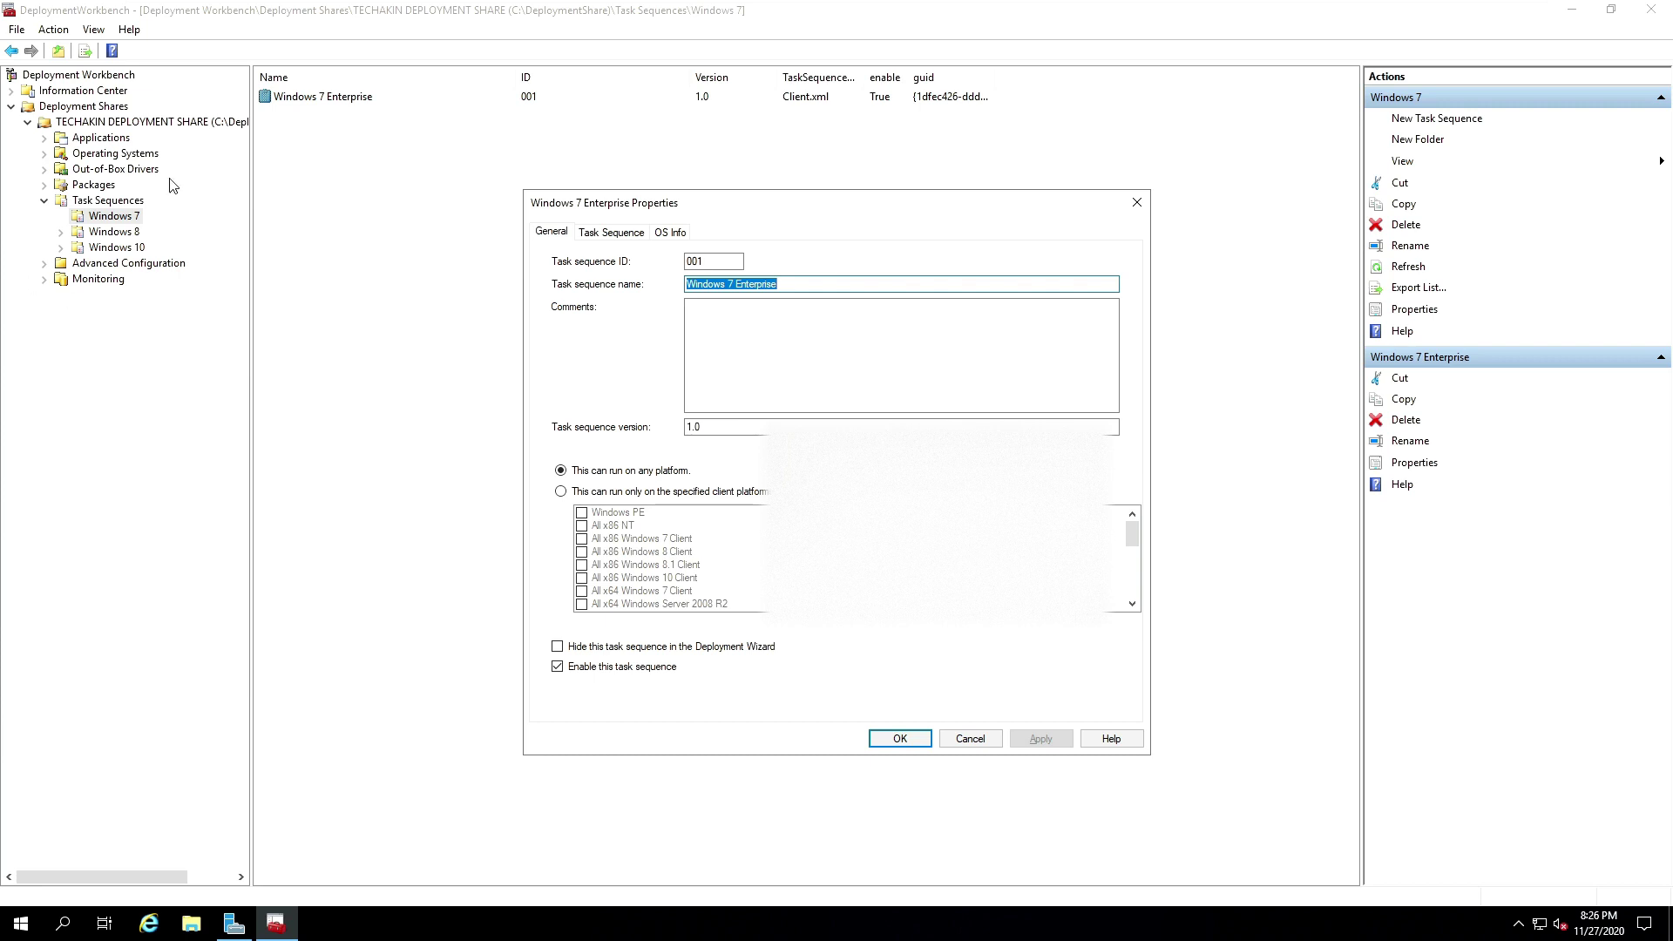
{"action": "left_click", "coordinate": [609, 234]}
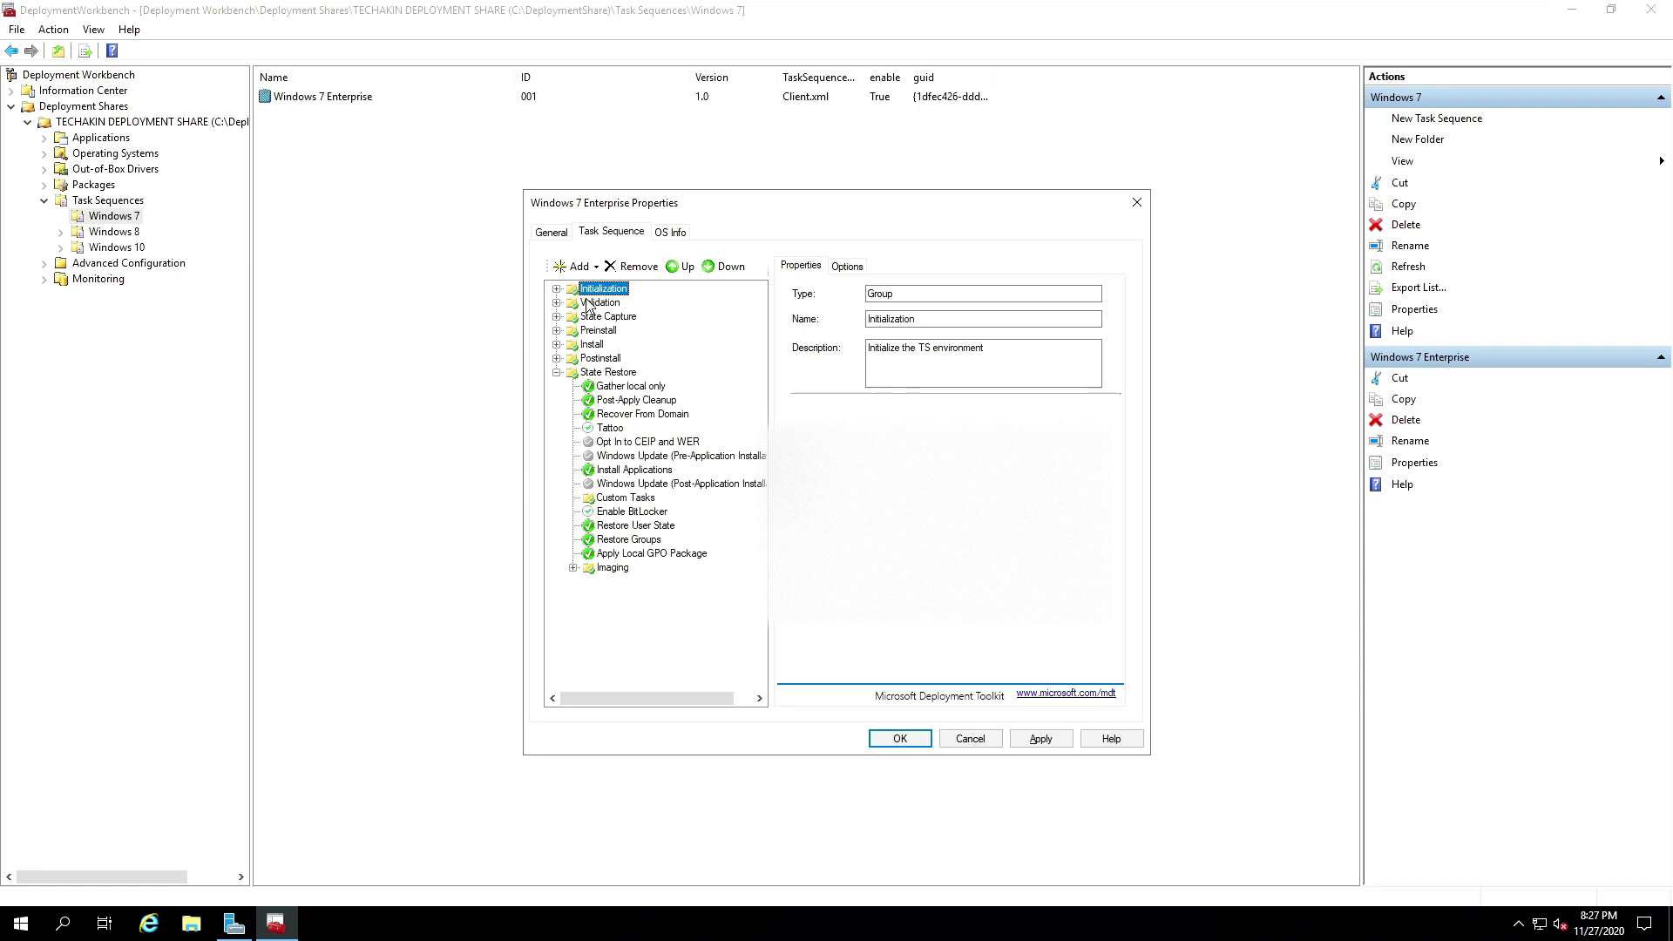
Step: Examine the sequence groups from Initialization through Install, including the Inject Drivers, Apply Patches and Install Operating System steps
{"action": "left_click", "coordinate": [557, 289]}
{"action": "left_click", "coordinate": [557, 288]}
{"action": "left_click", "coordinate": [557, 302]}
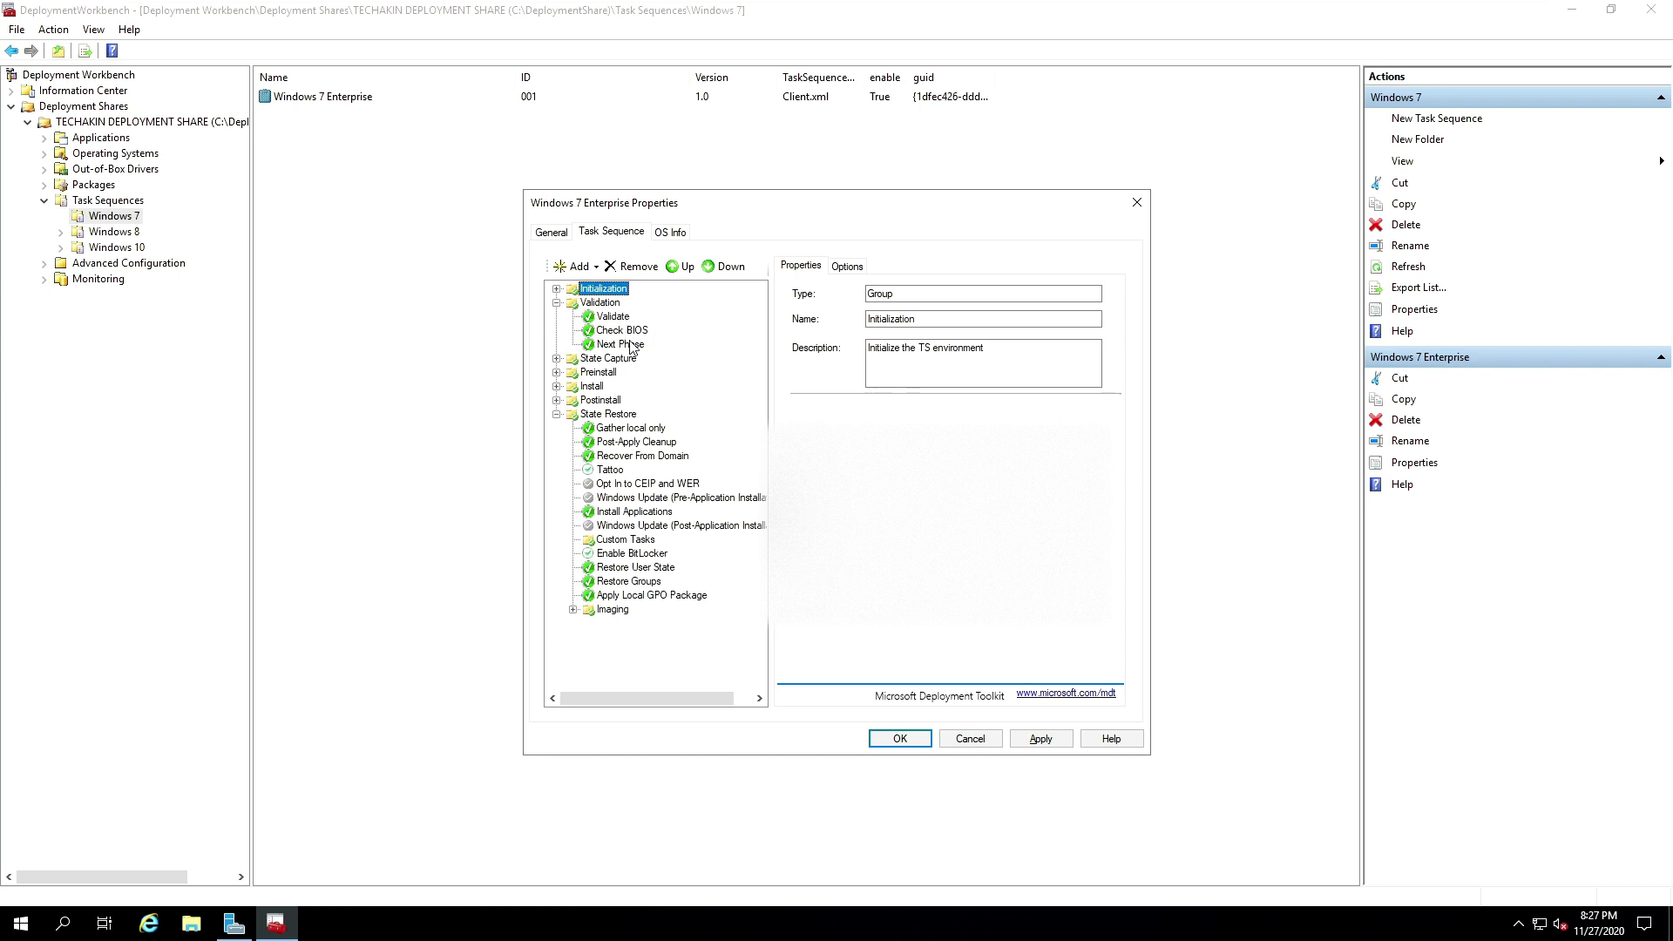
{"action": "left_click", "coordinate": [556, 303]}
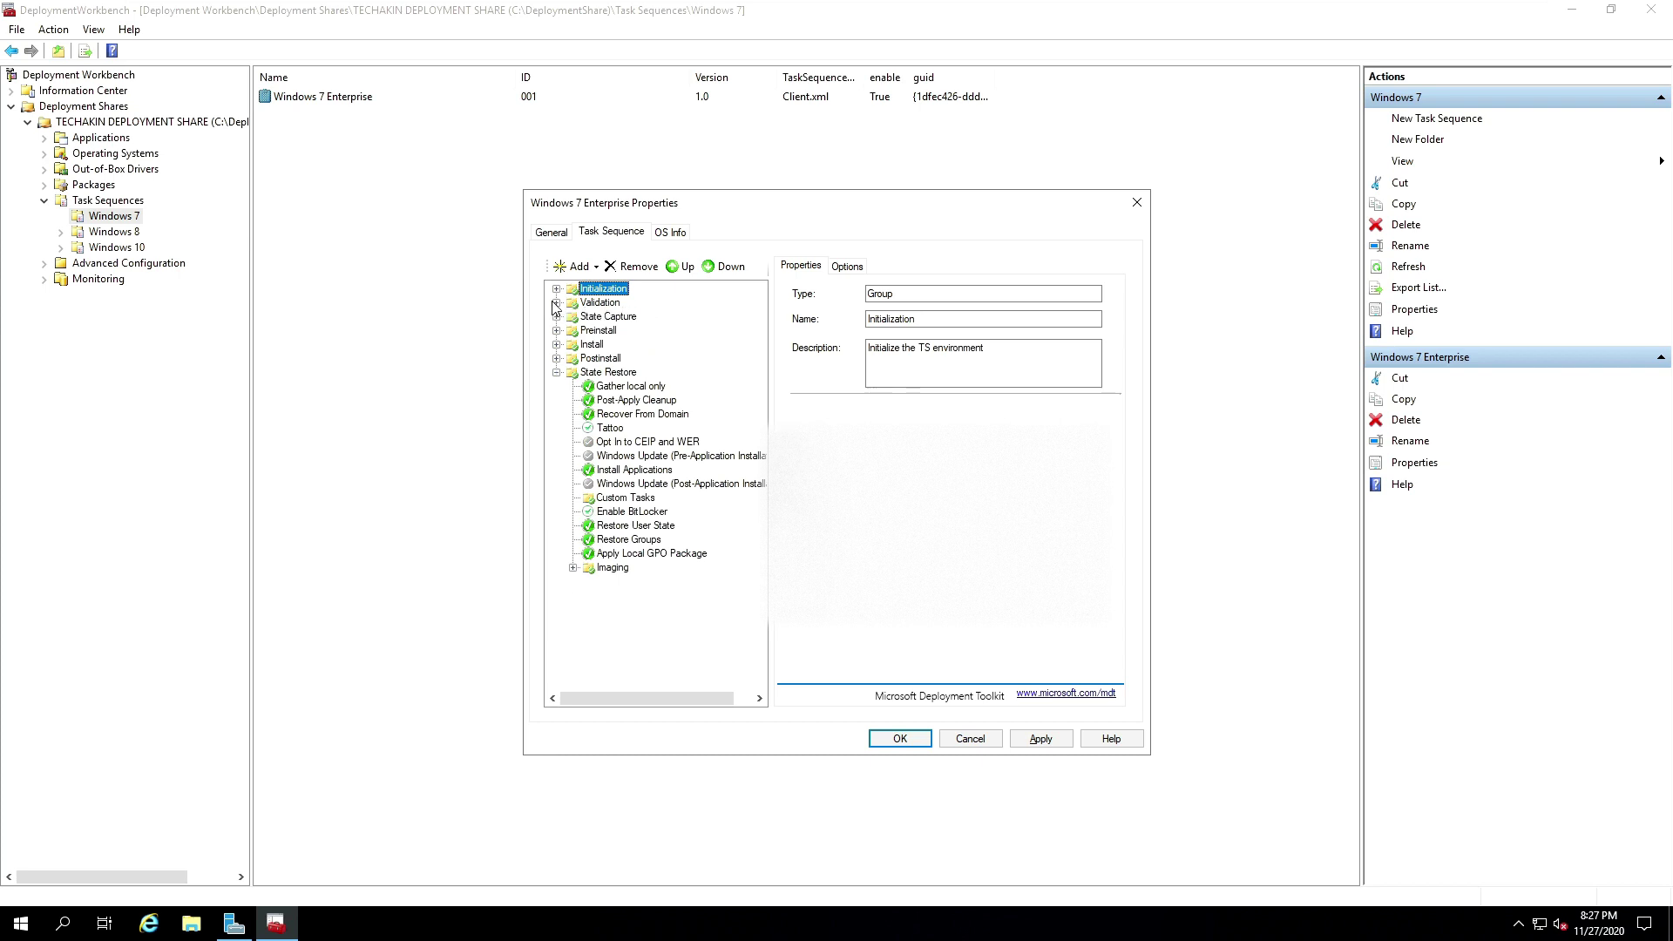
{"action": "left_click", "coordinate": [557, 317]}
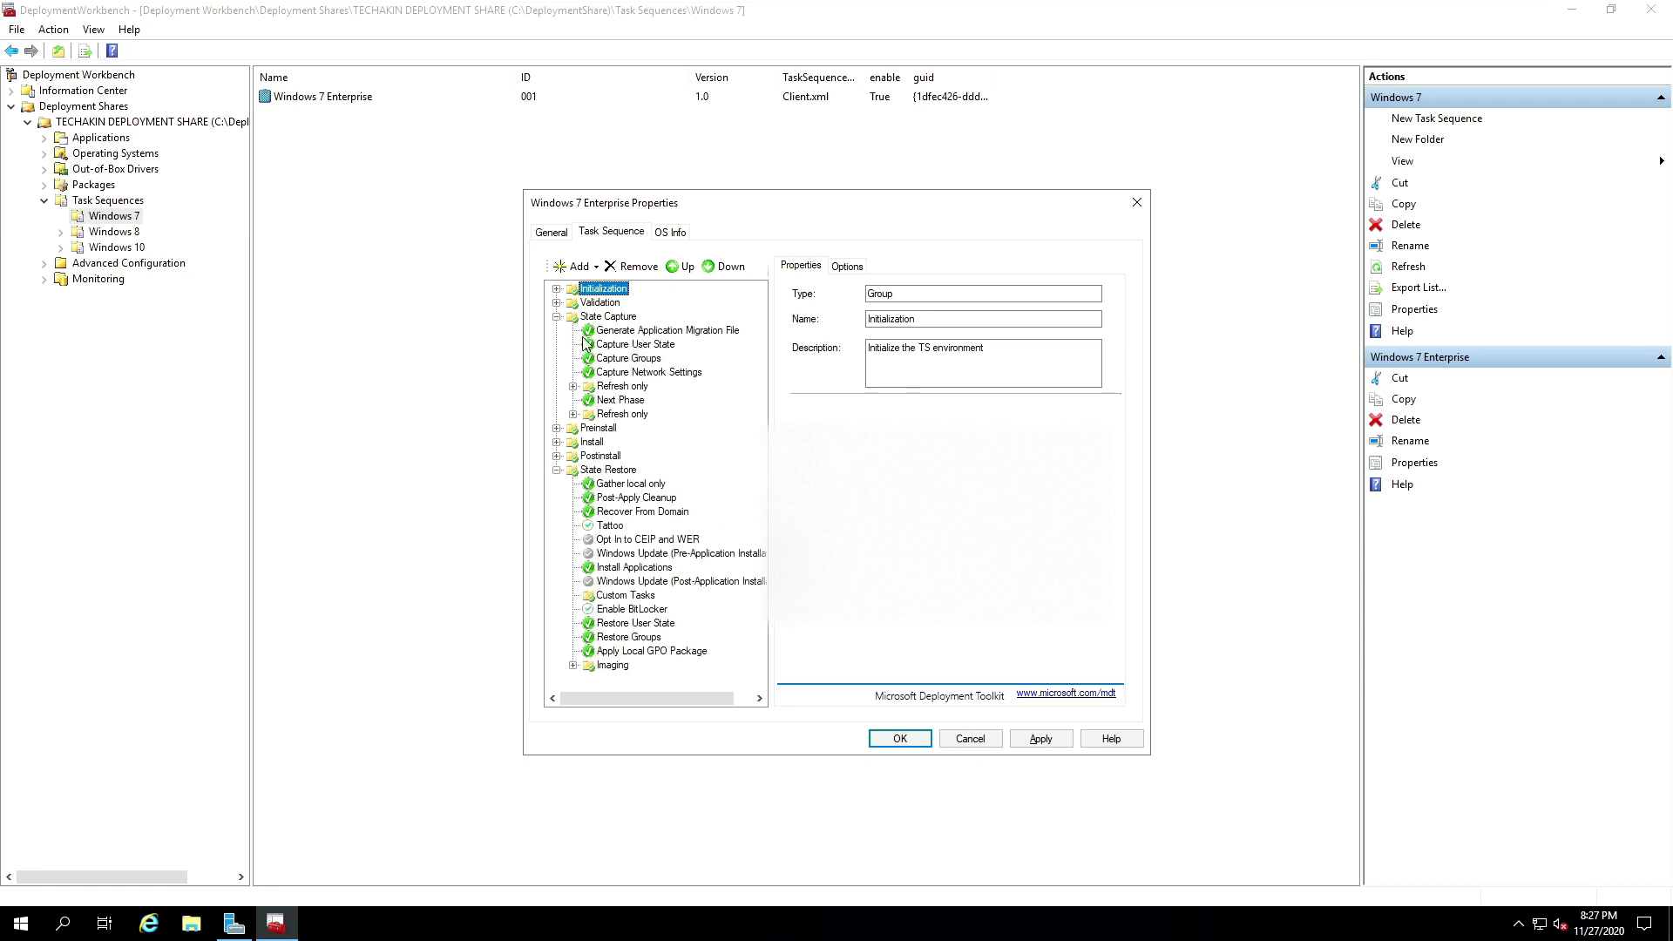
{"action": "left_click", "coordinate": [557, 318]}
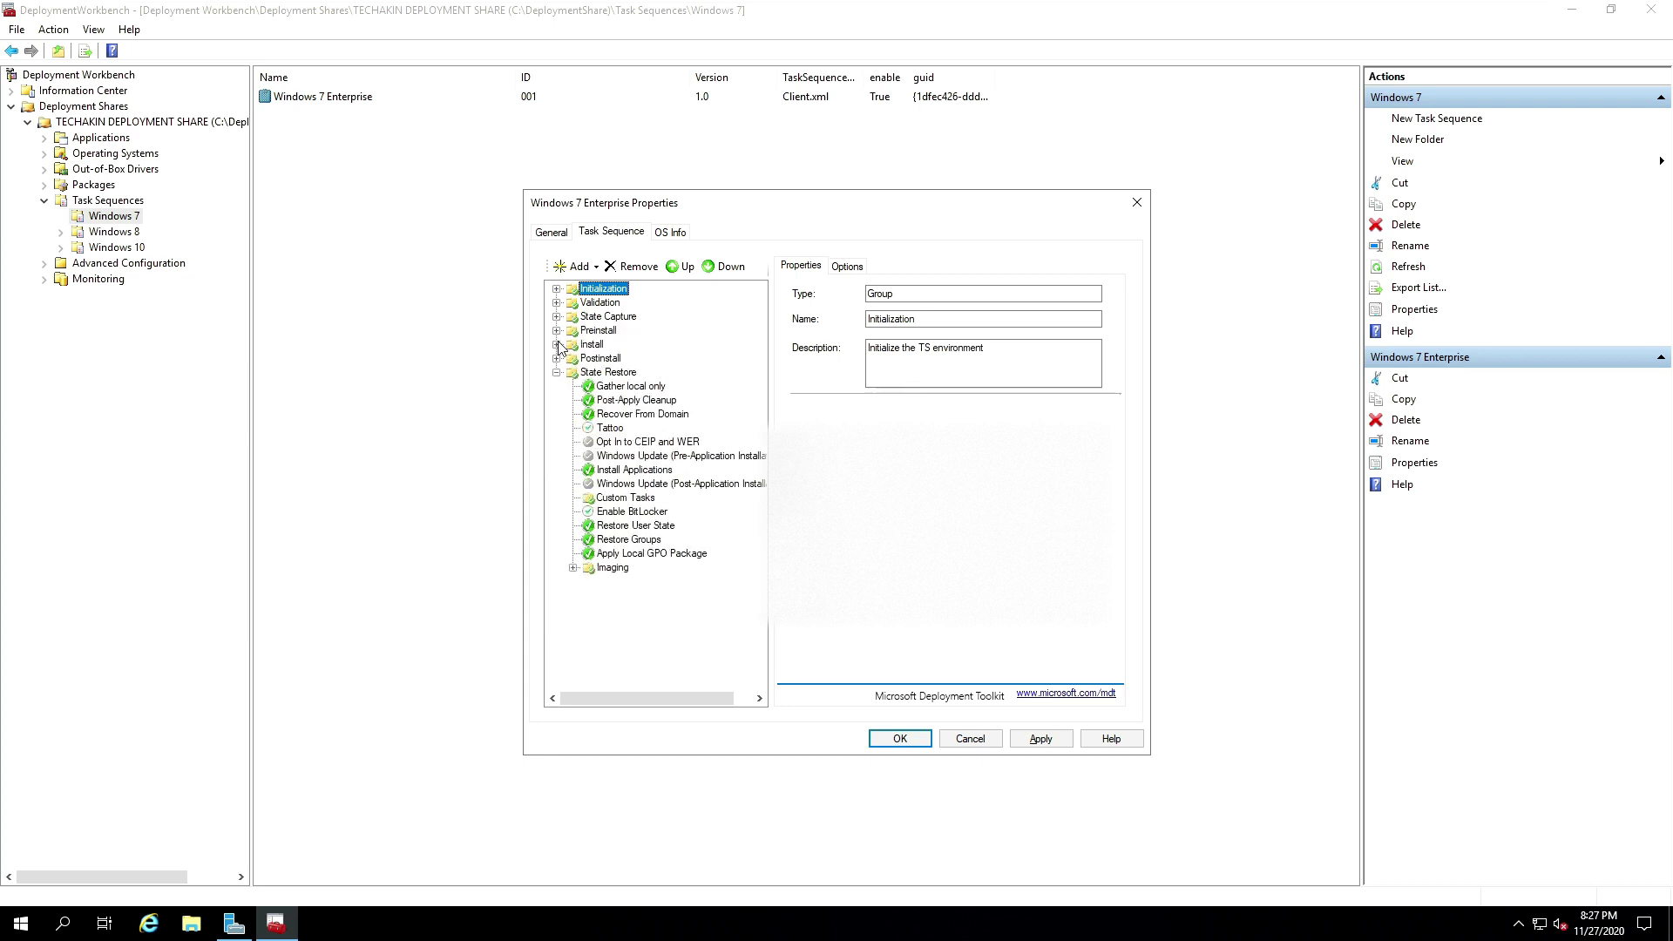
{"action": "left_click", "coordinate": [557, 331]}
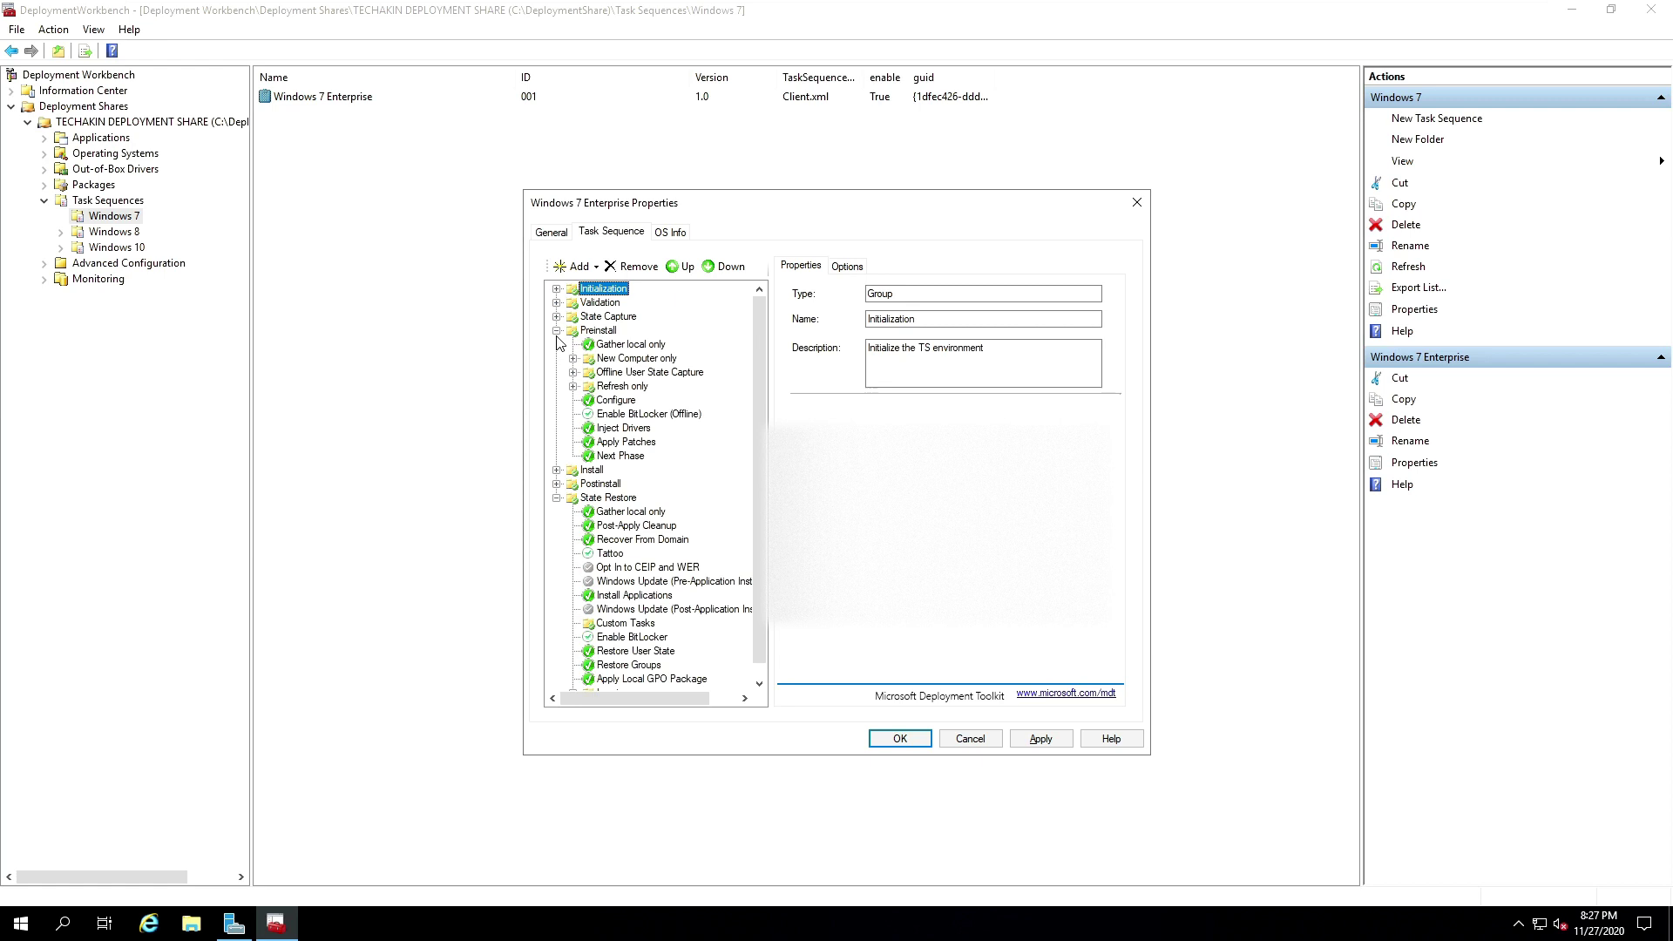
{"action": "left_click", "coordinate": [621, 427]}
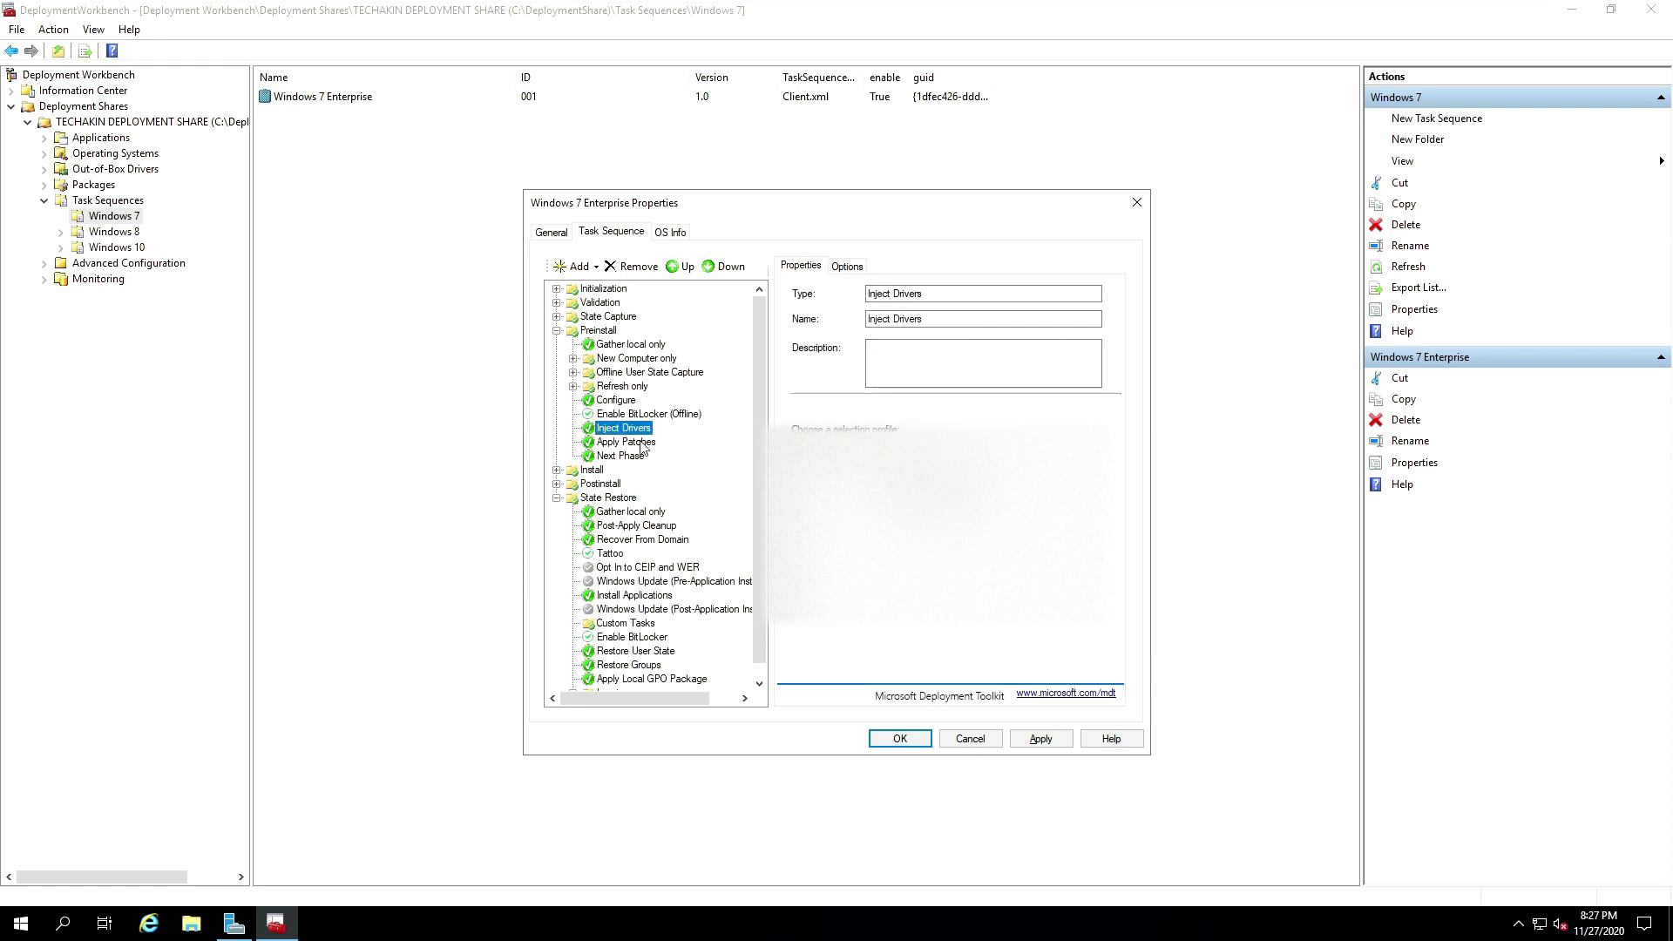
{"action": "left_click", "coordinate": [640, 444]}
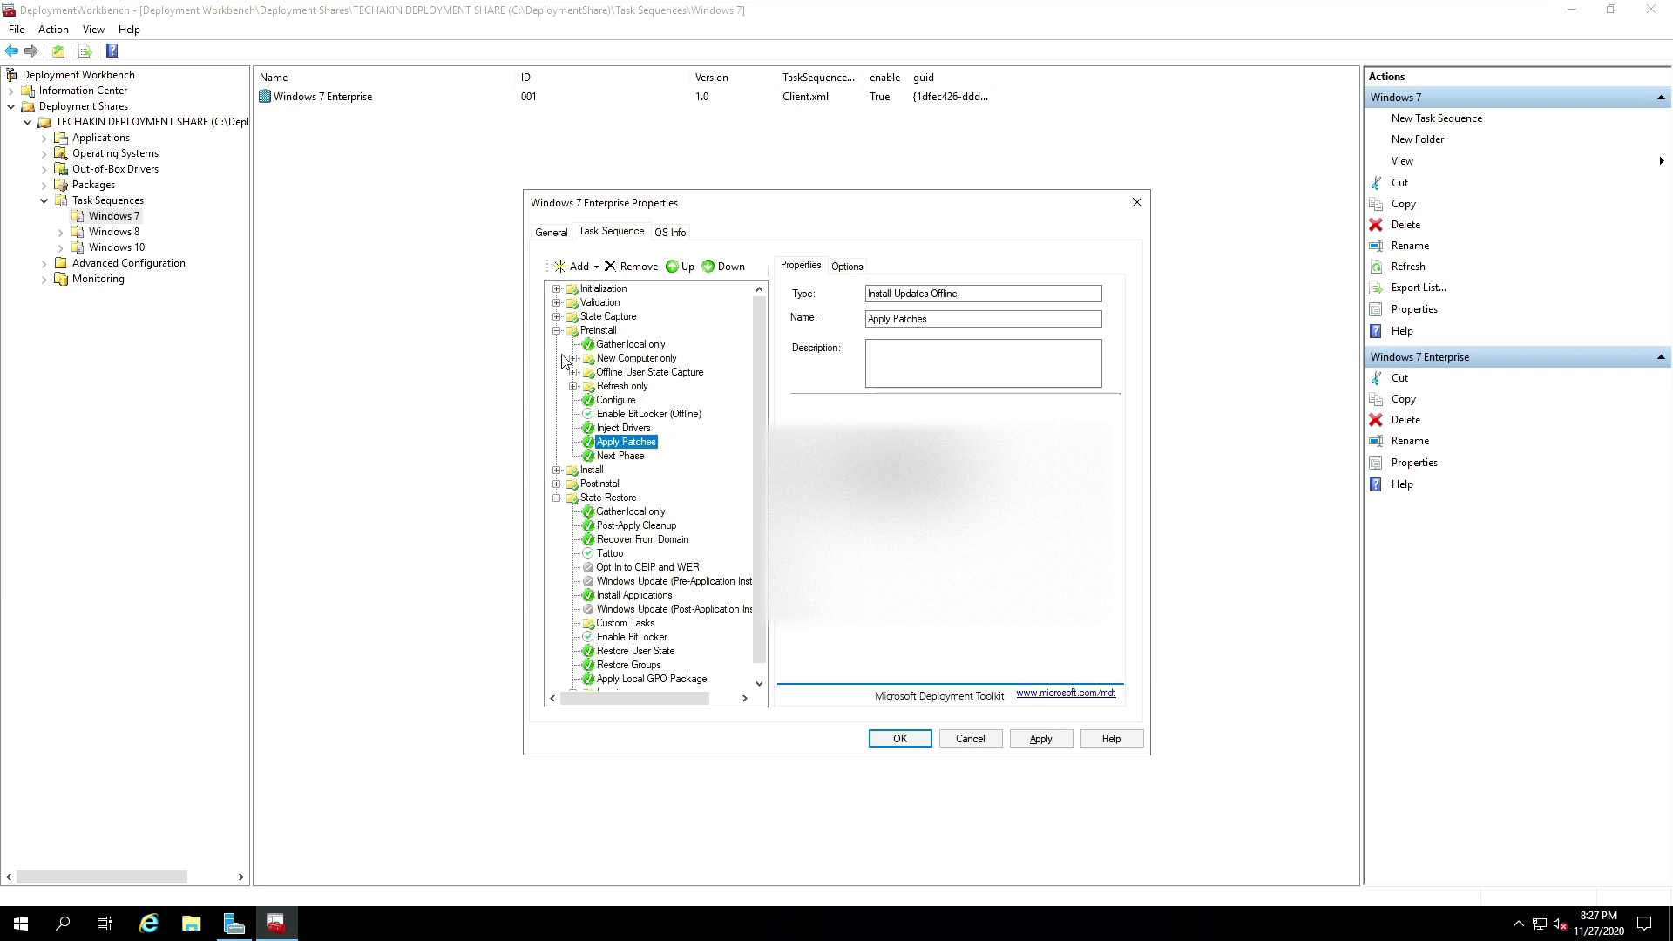
{"action": "left_click", "coordinate": [557, 471]}
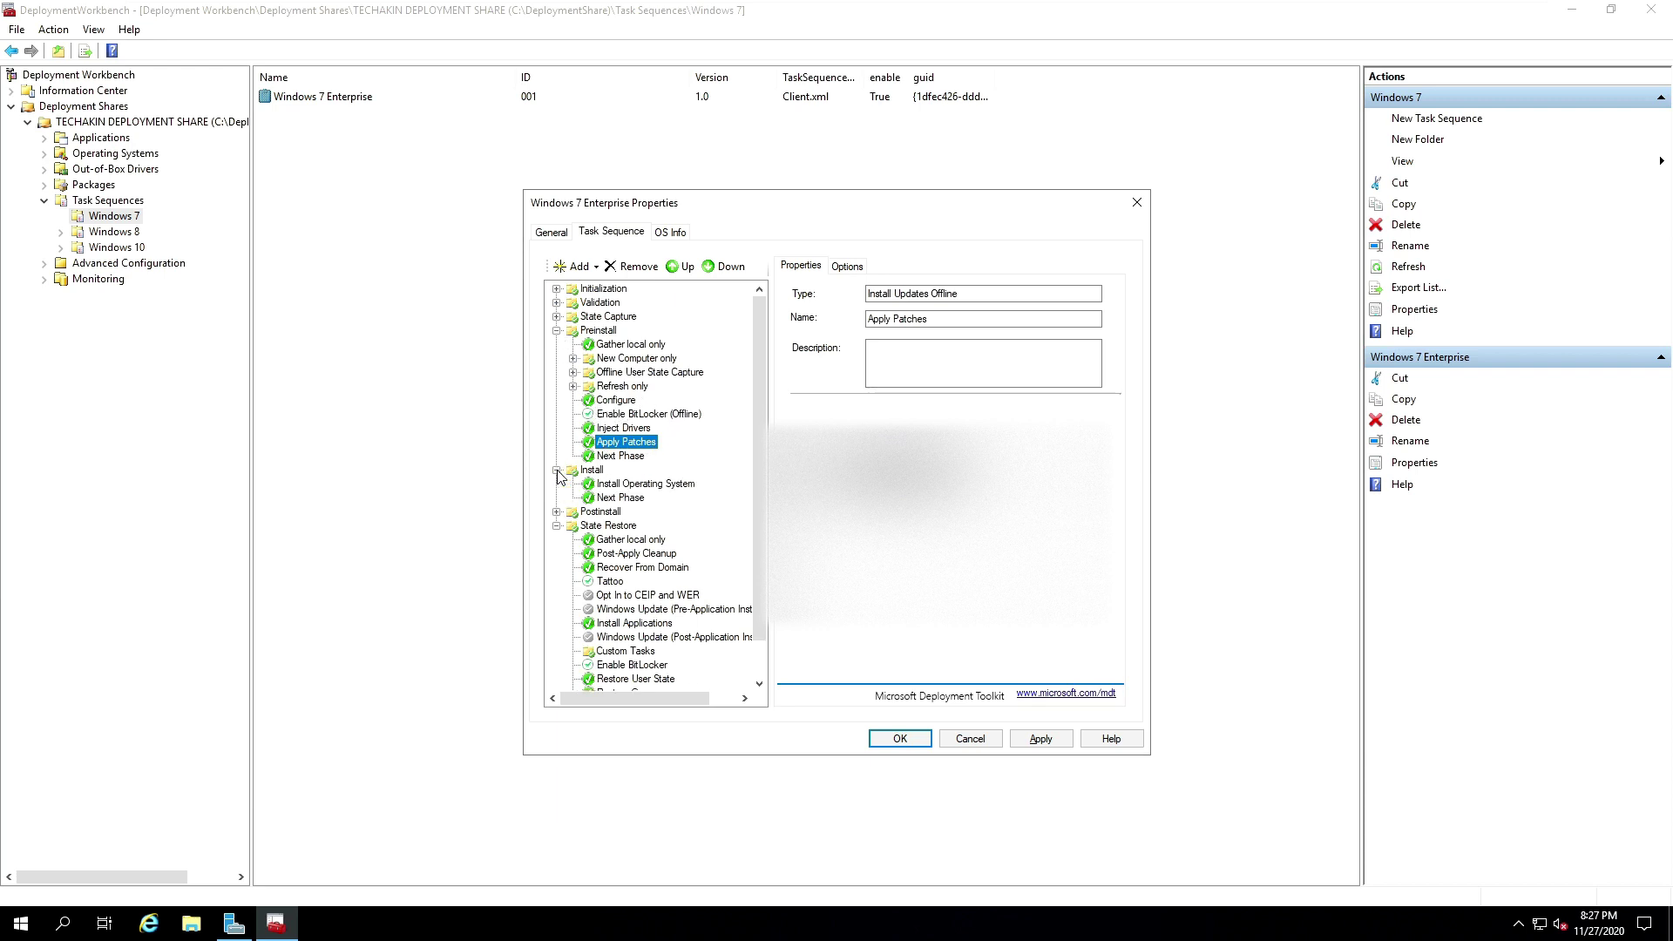
{"action": "left_click", "coordinate": [612, 485]}
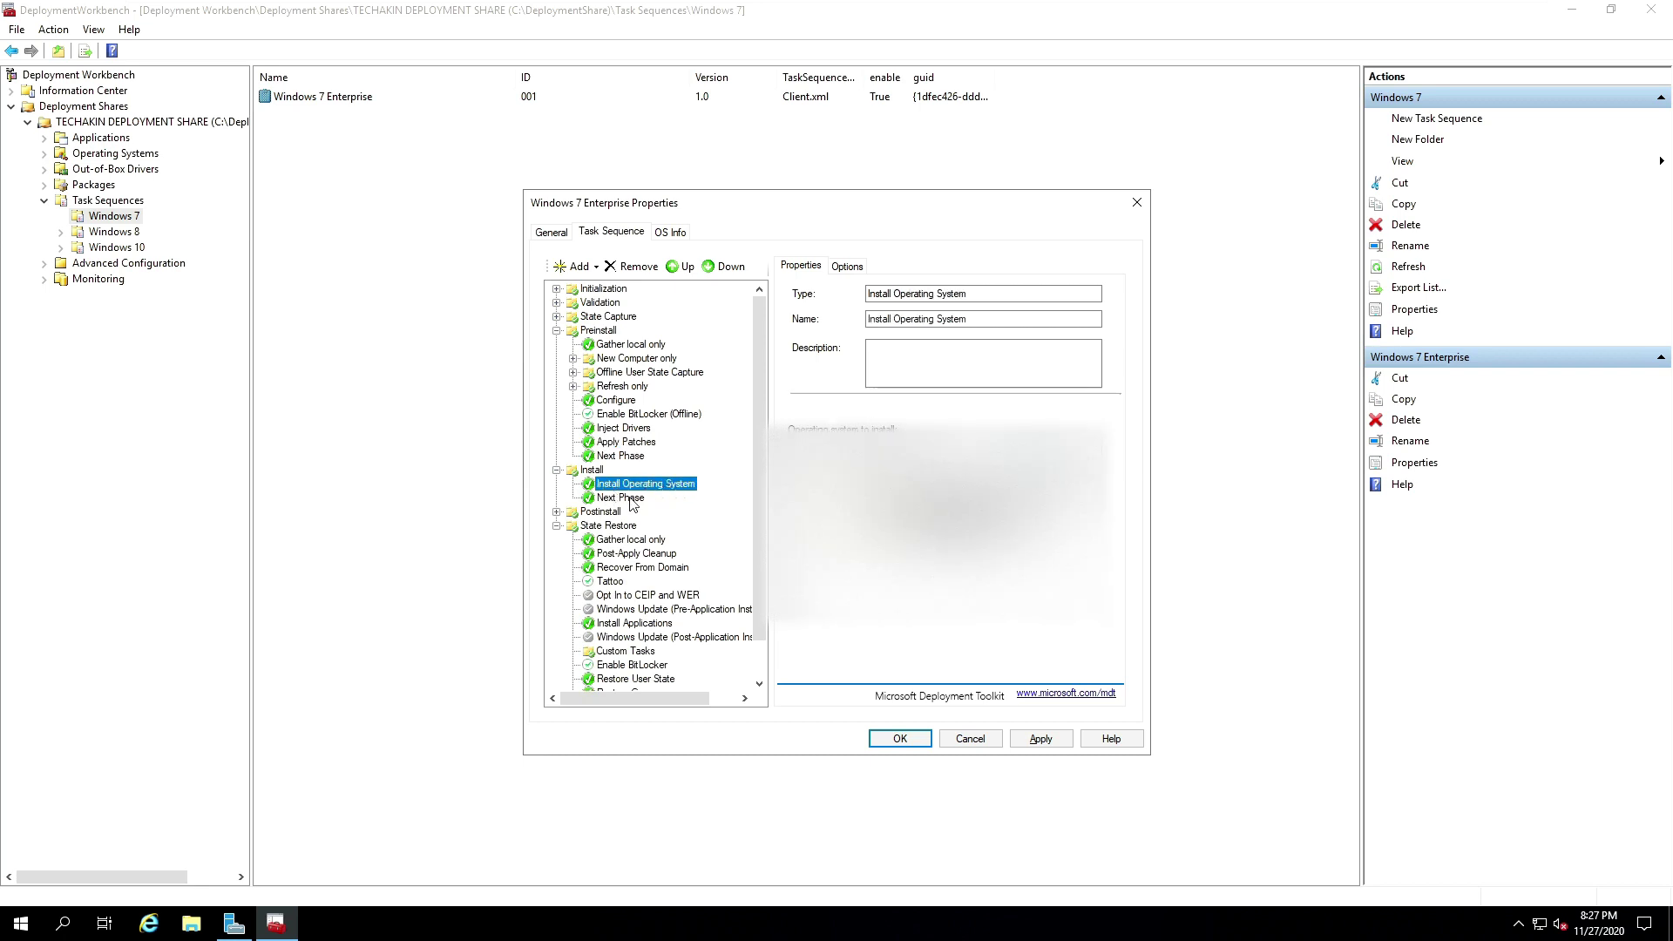
Step: Disable the Recover From Domain step in the State Restore group and apply the change
{"action": "scroll", "coordinate": [667, 547], "scroll_direction": "down", "scroll_amount": 1}
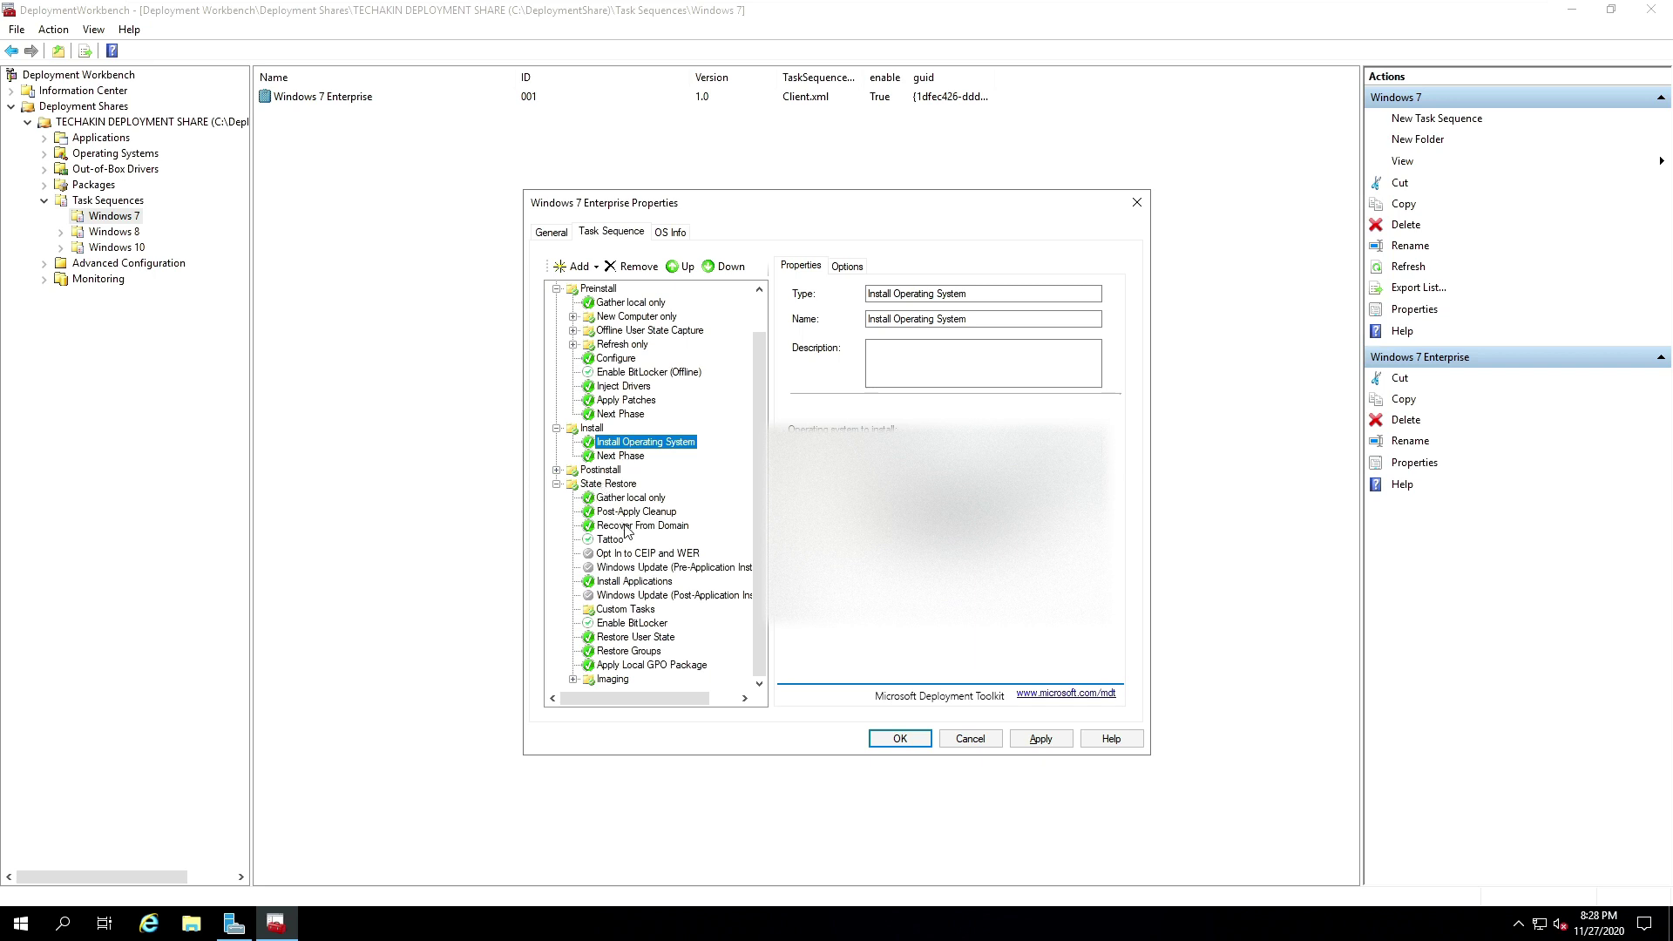
{"action": "left_click", "coordinate": [627, 526]}
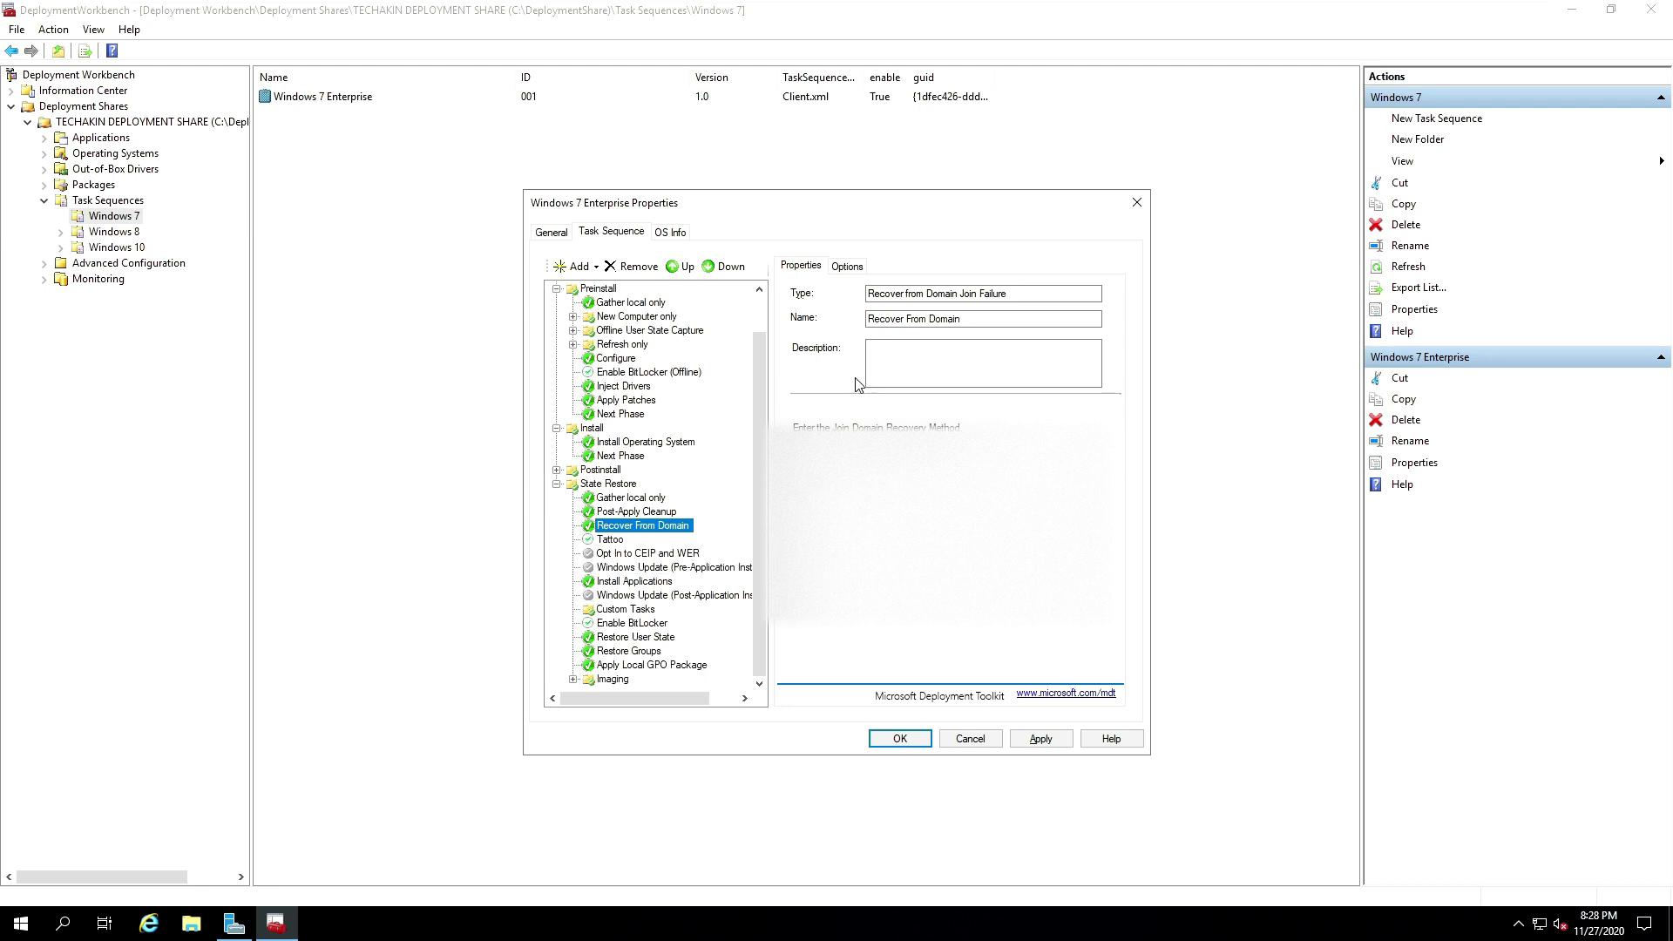
{"action": "left_click", "coordinate": [854, 270]}
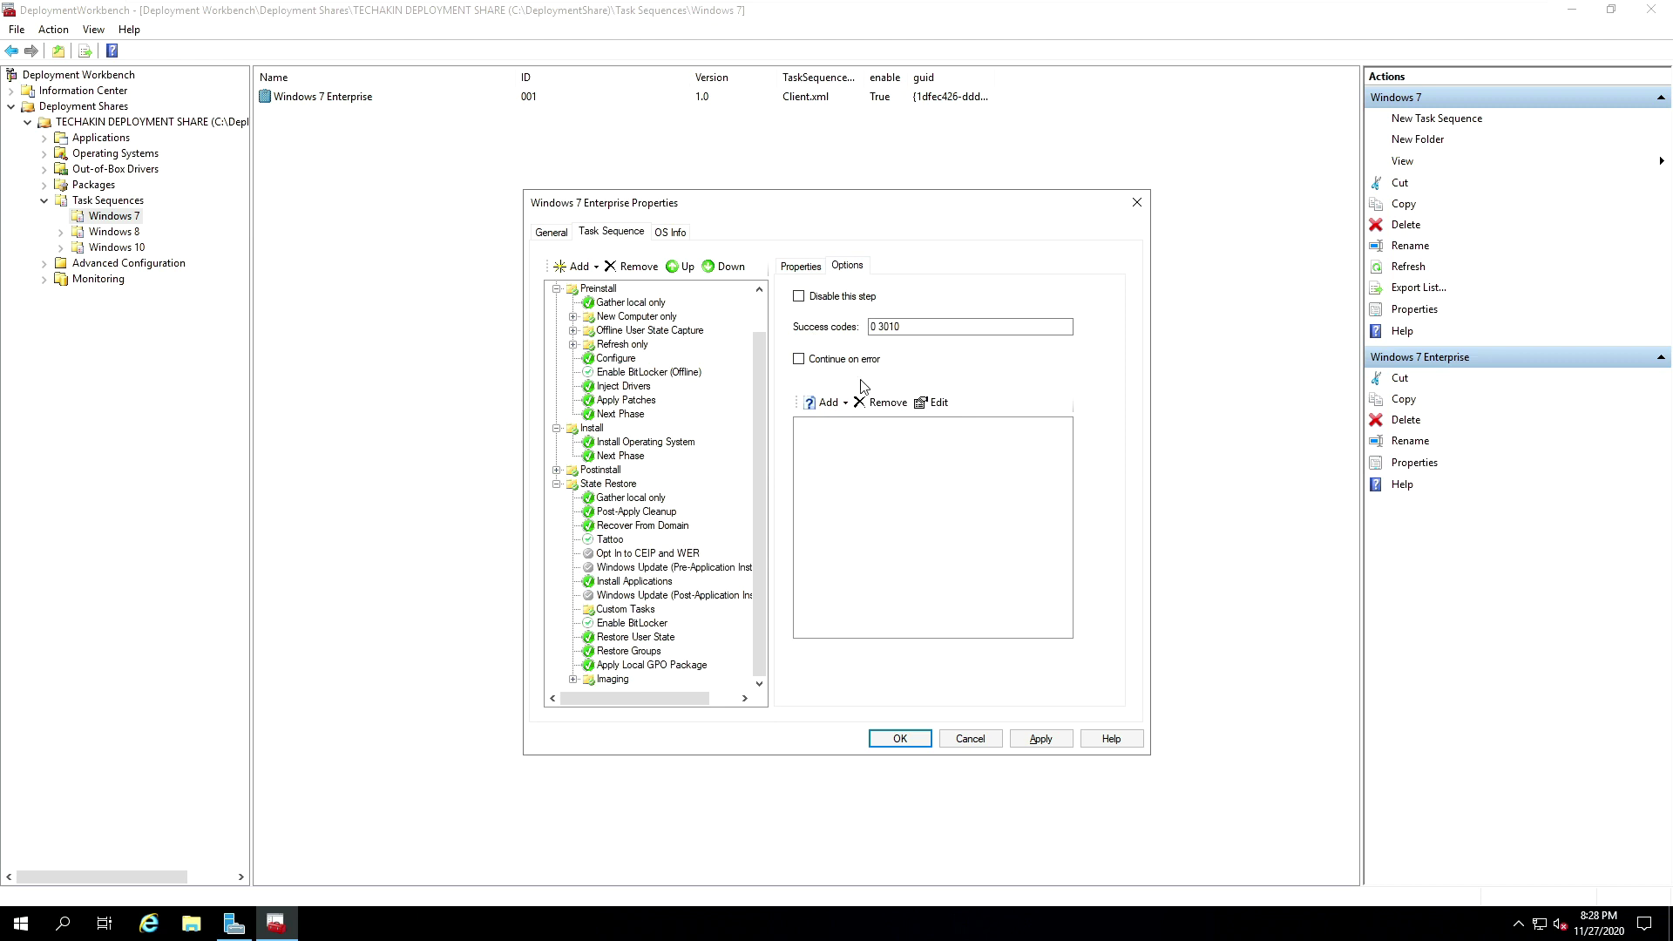
{"action": "left_click", "coordinate": [795, 269]}
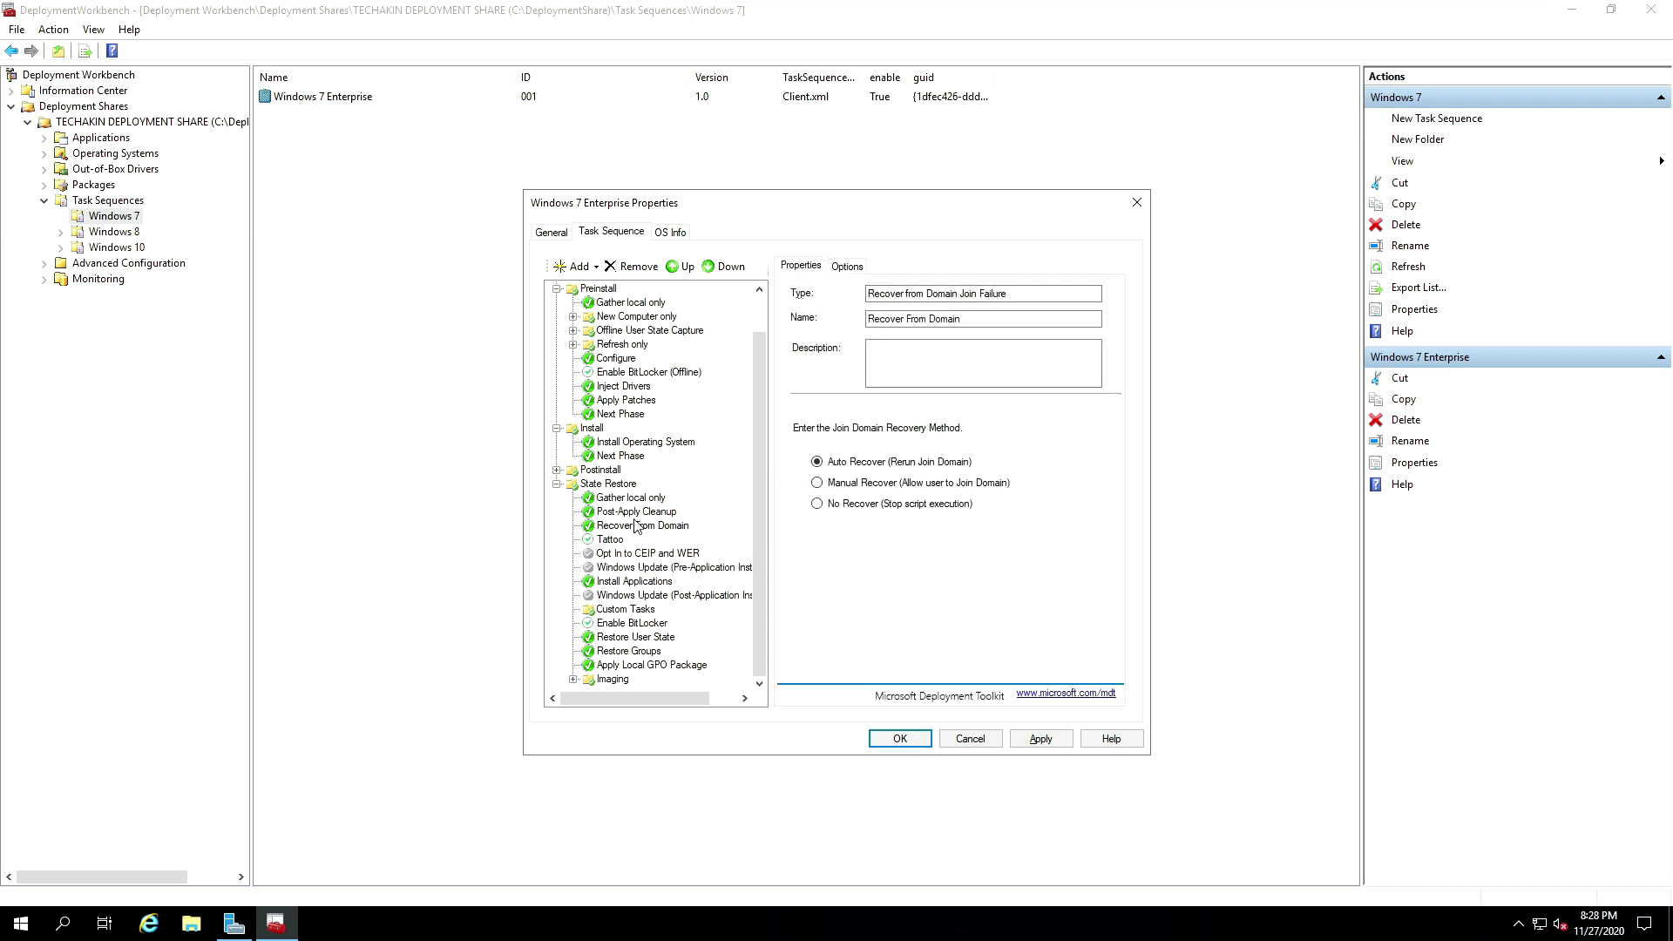
{"action": "left_click", "coordinate": [628, 528]}
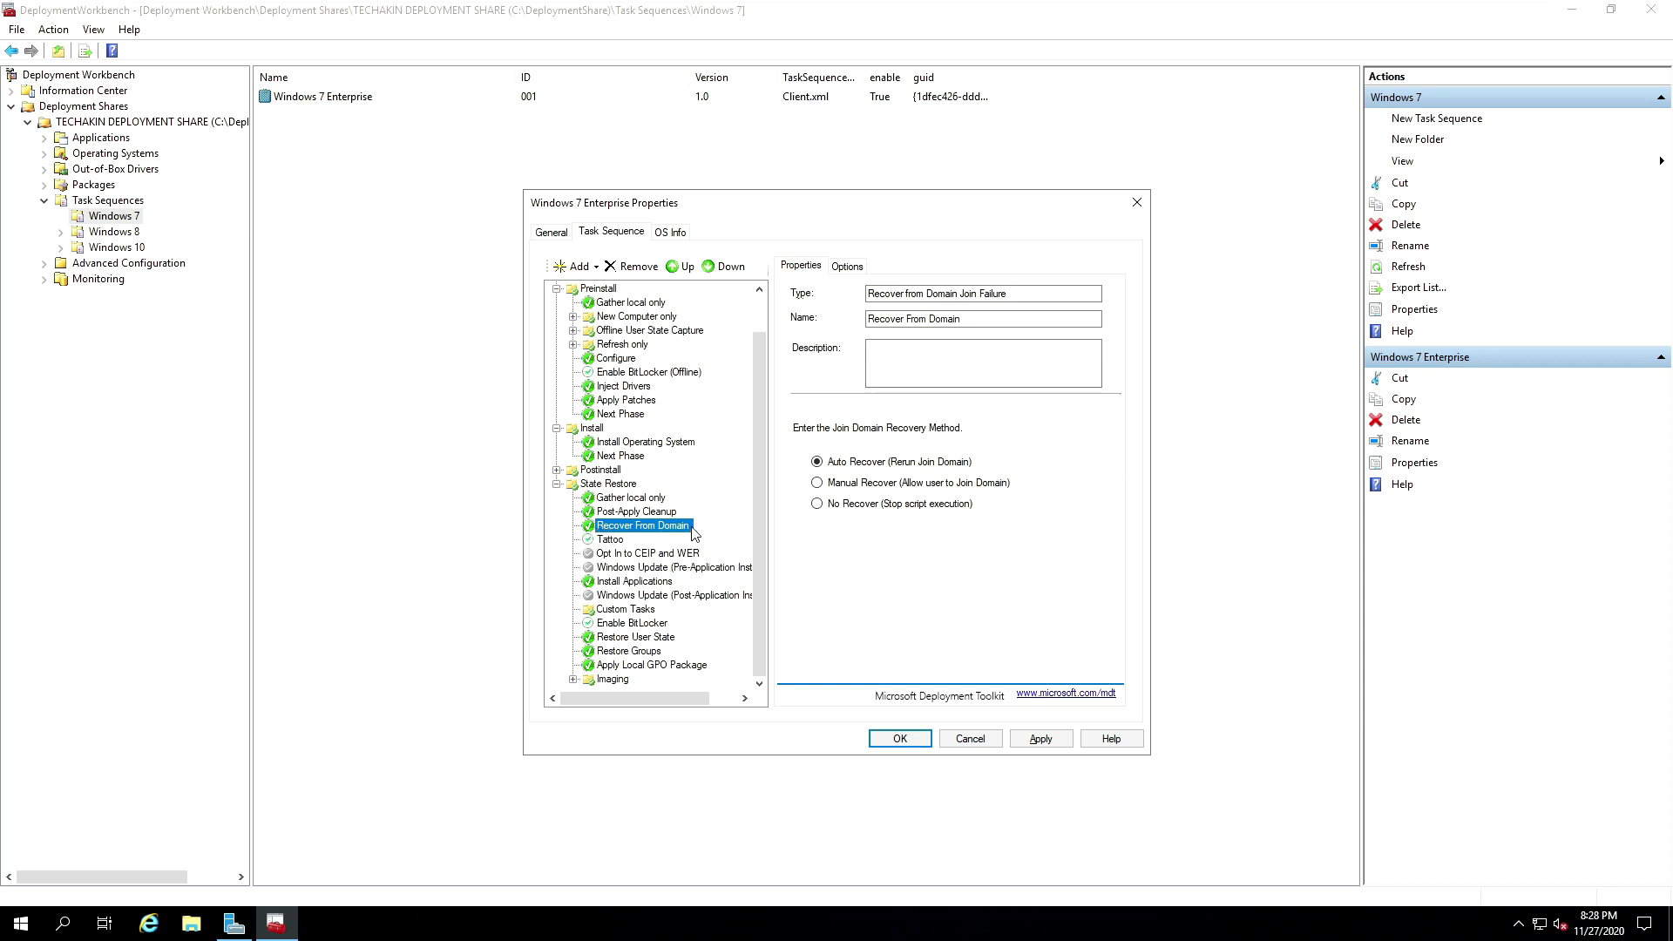
{"action": "left_click", "coordinate": [856, 270]}
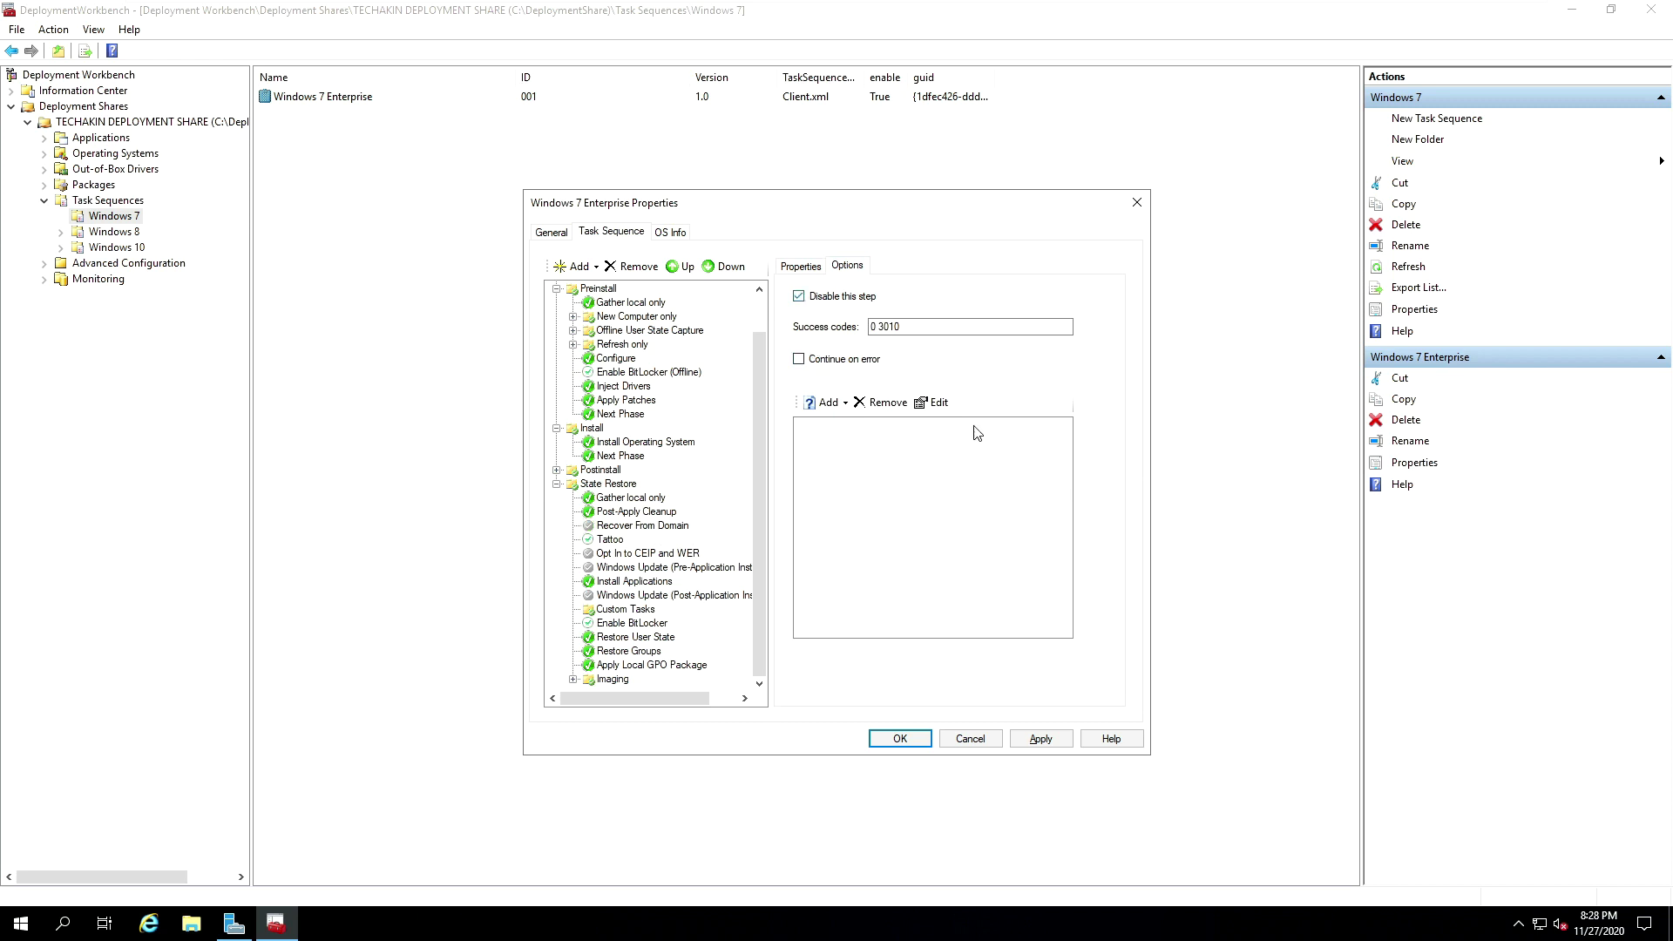
{"action": "left_click", "coordinate": [1042, 739]}
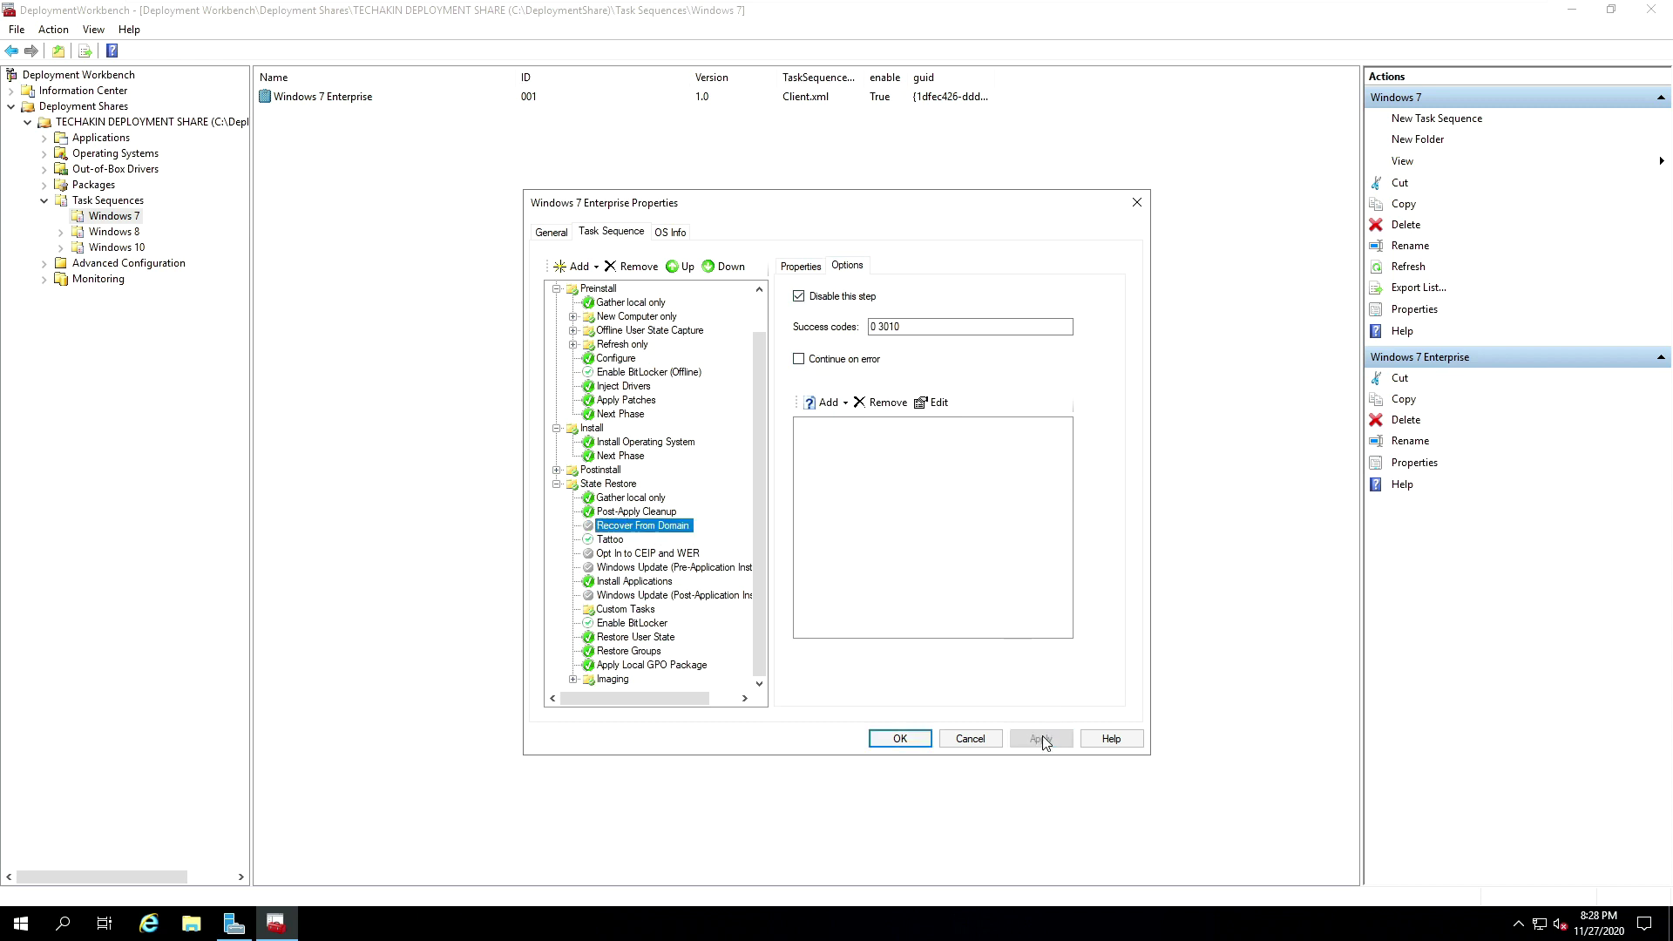
Step: Disable the Imaging group under State Restore, apply the change and close the task sequence properties
{"action": "left_click", "coordinate": [557, 290]}
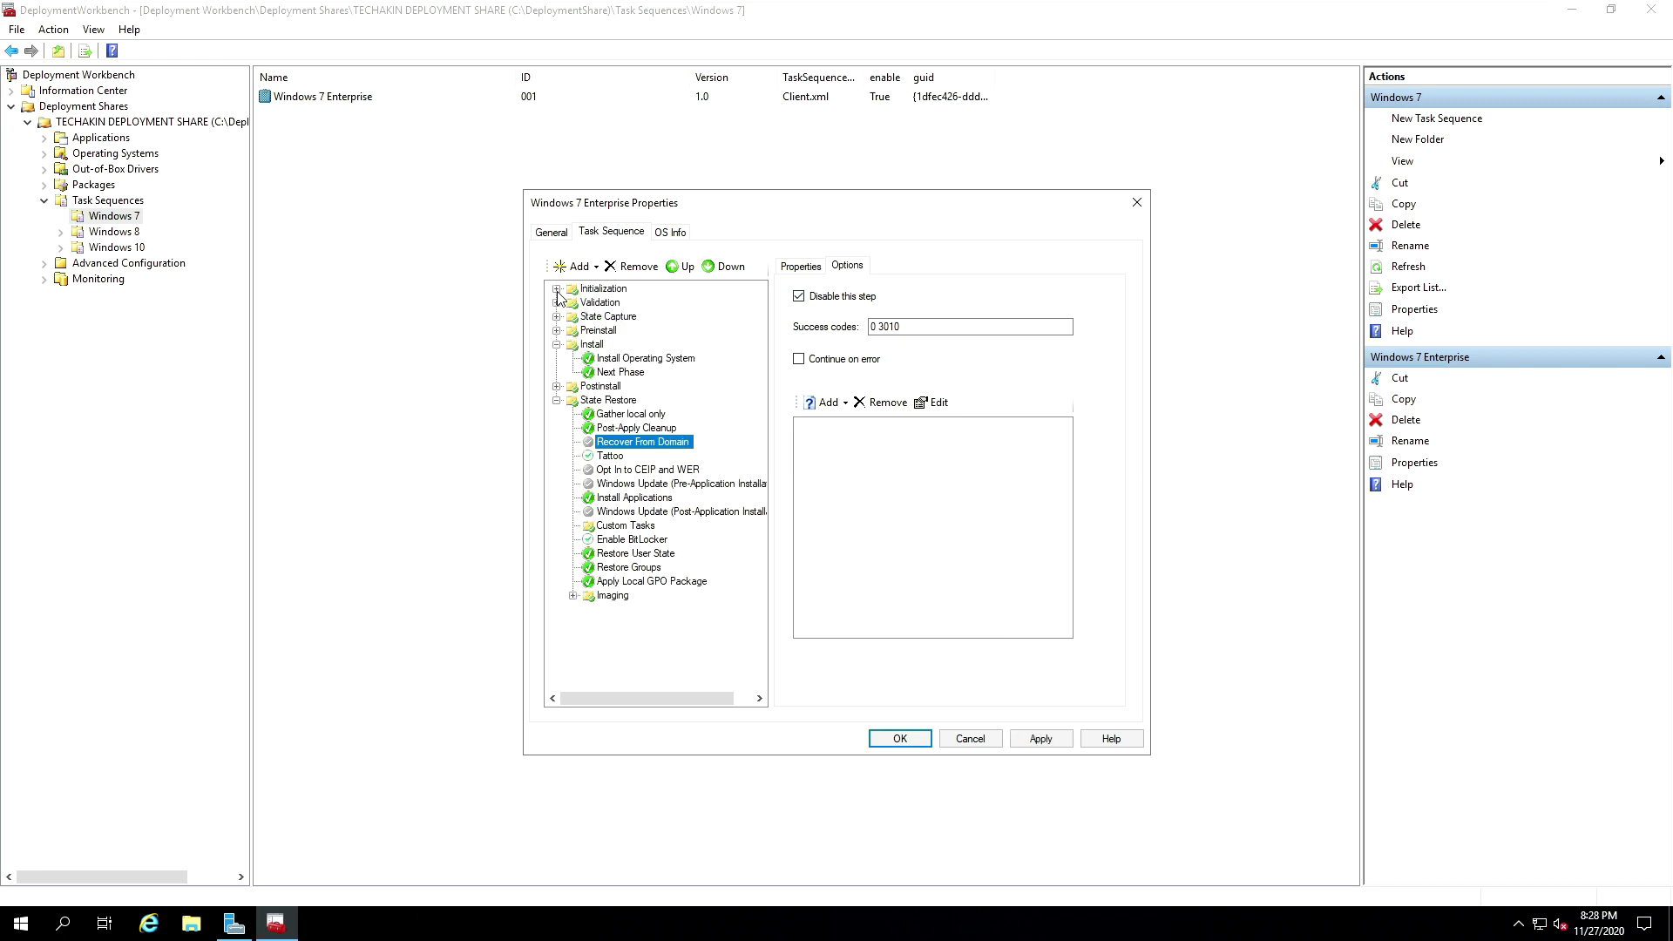
{"action": "left_click", "coordinate": [603, 456]}
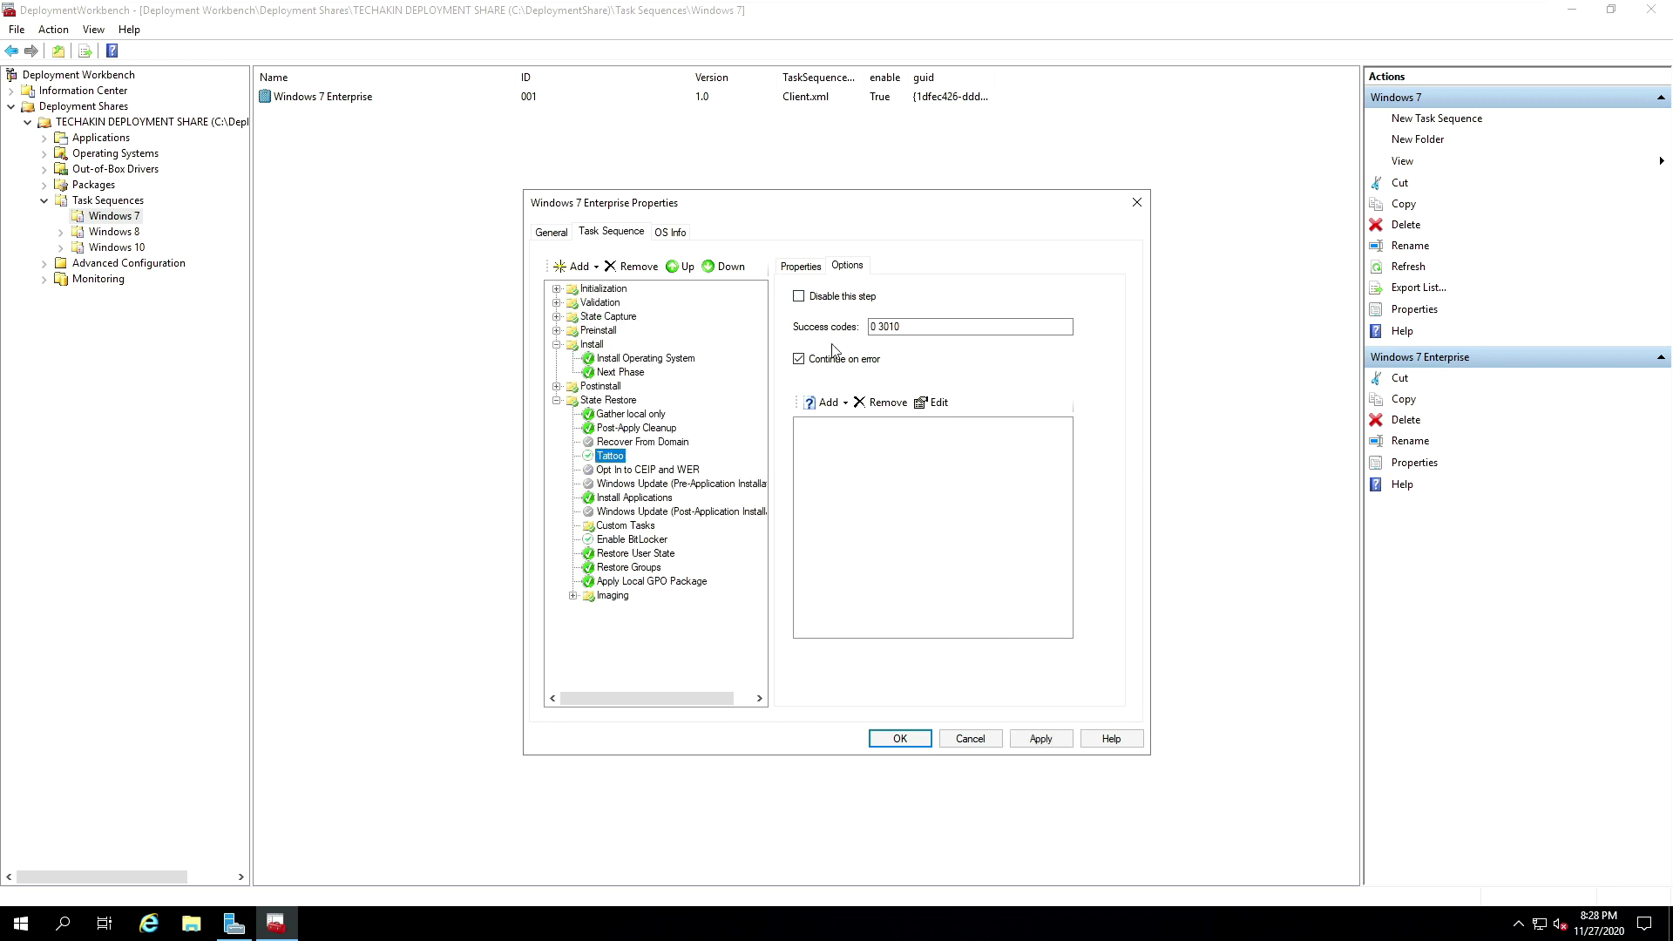
{"action": "left_click", "coordinate": [672, 443]}
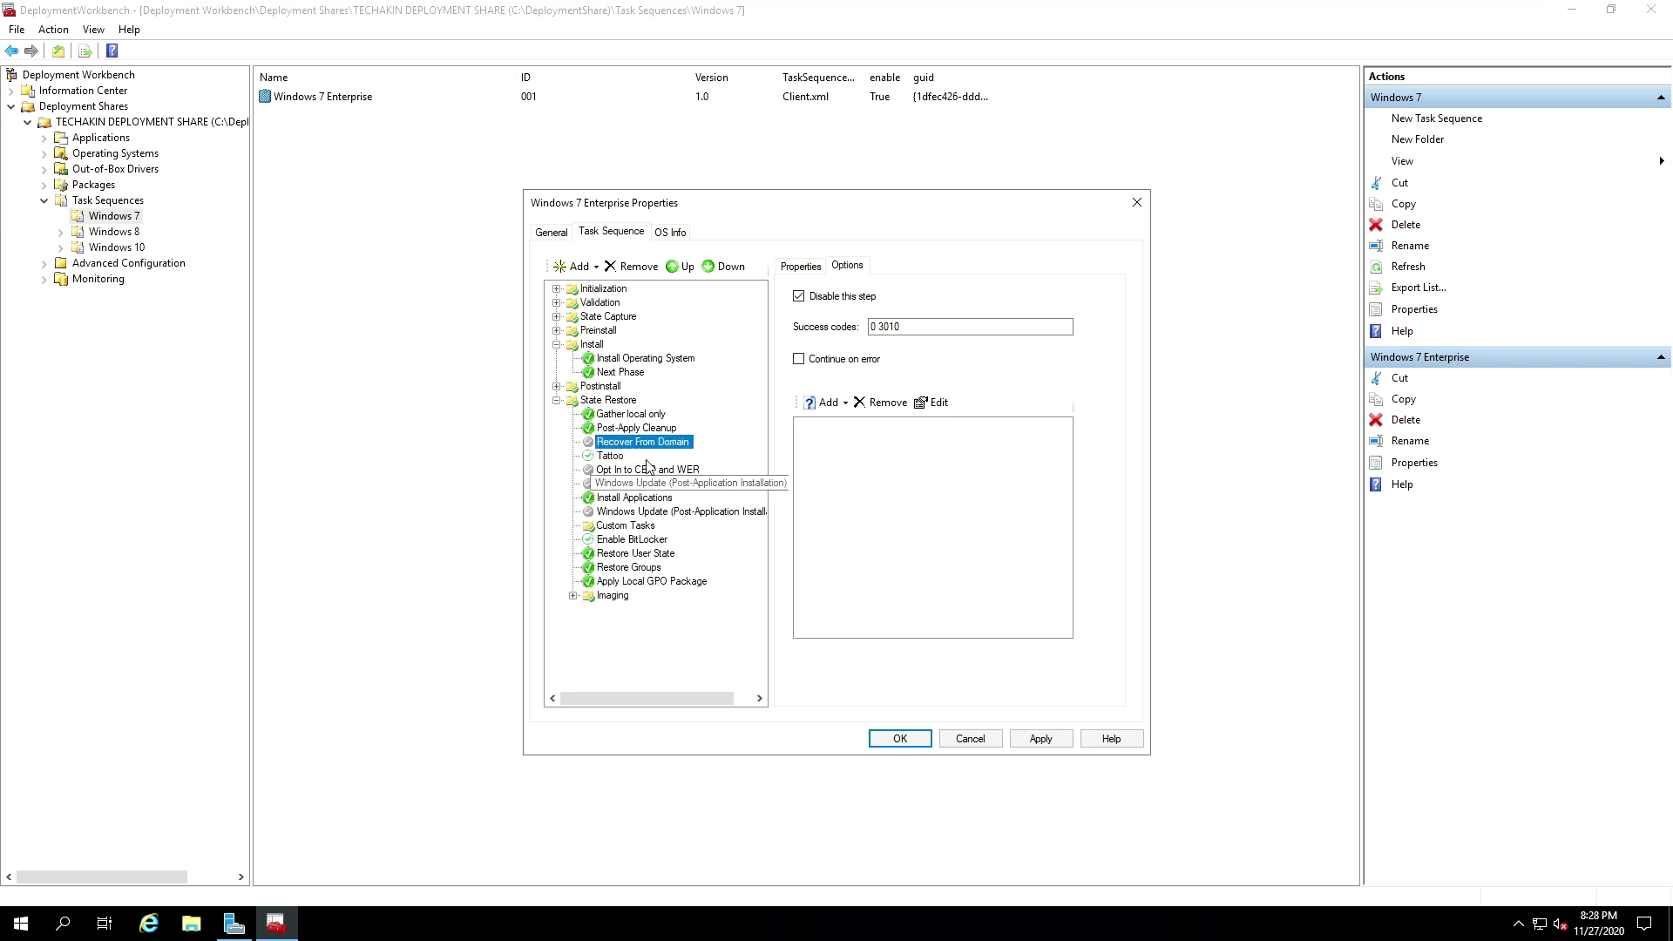
{"action": "left_click", "coordinate": [573, 596]}
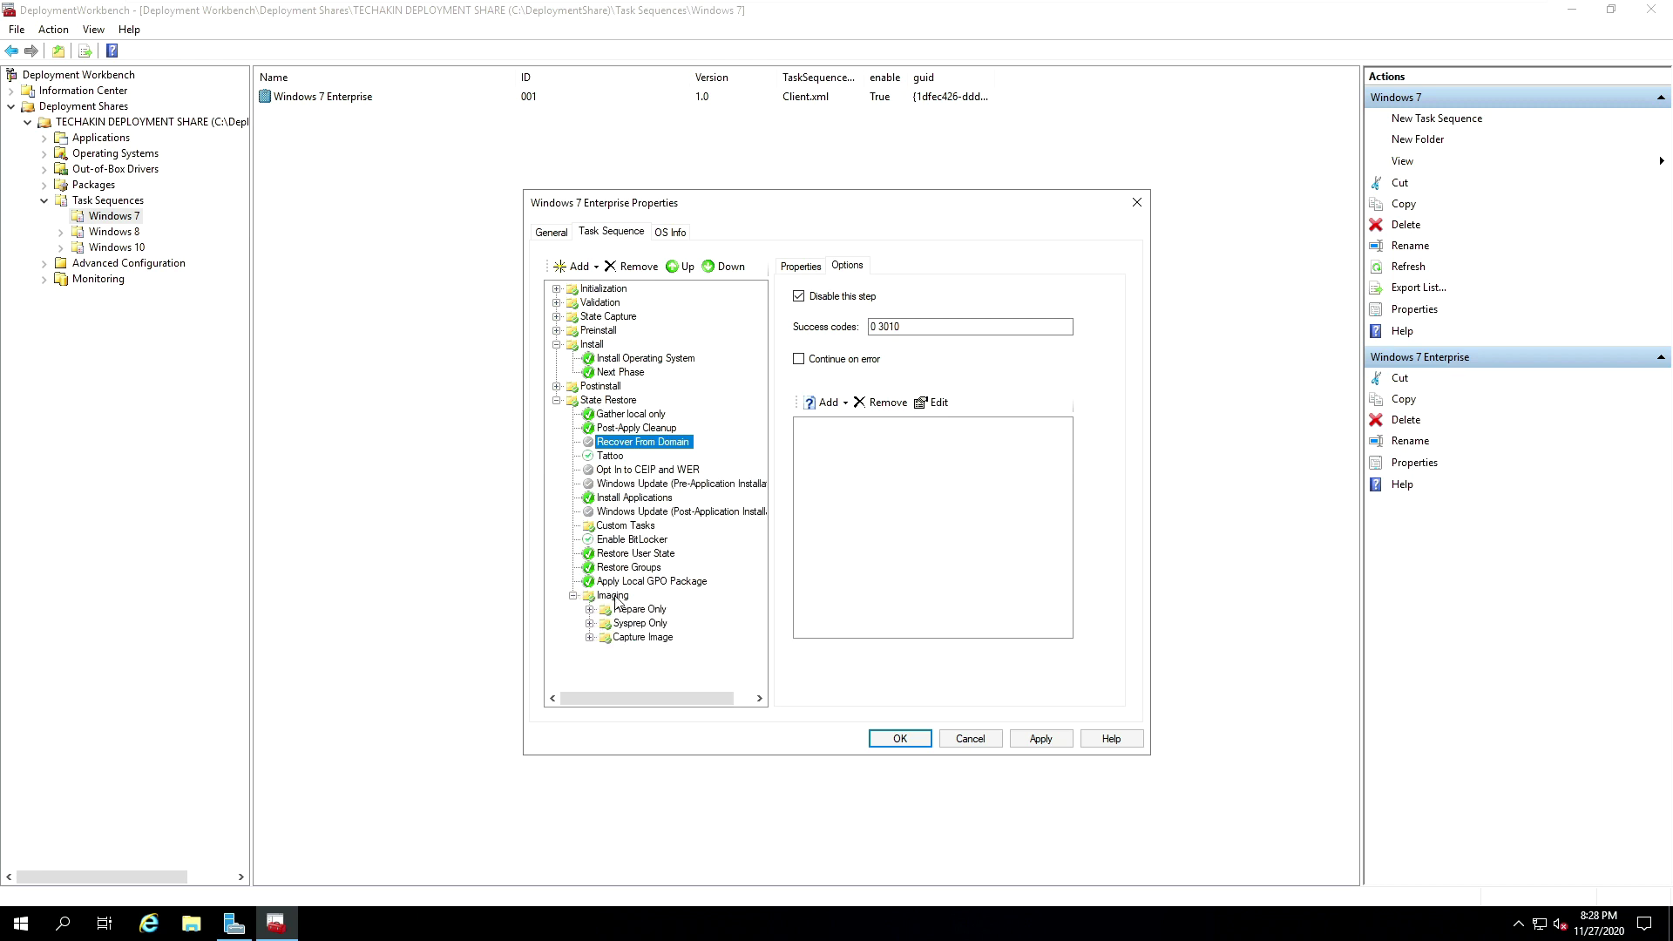
{"action": "left_click", "coordinate": [614, 597]}
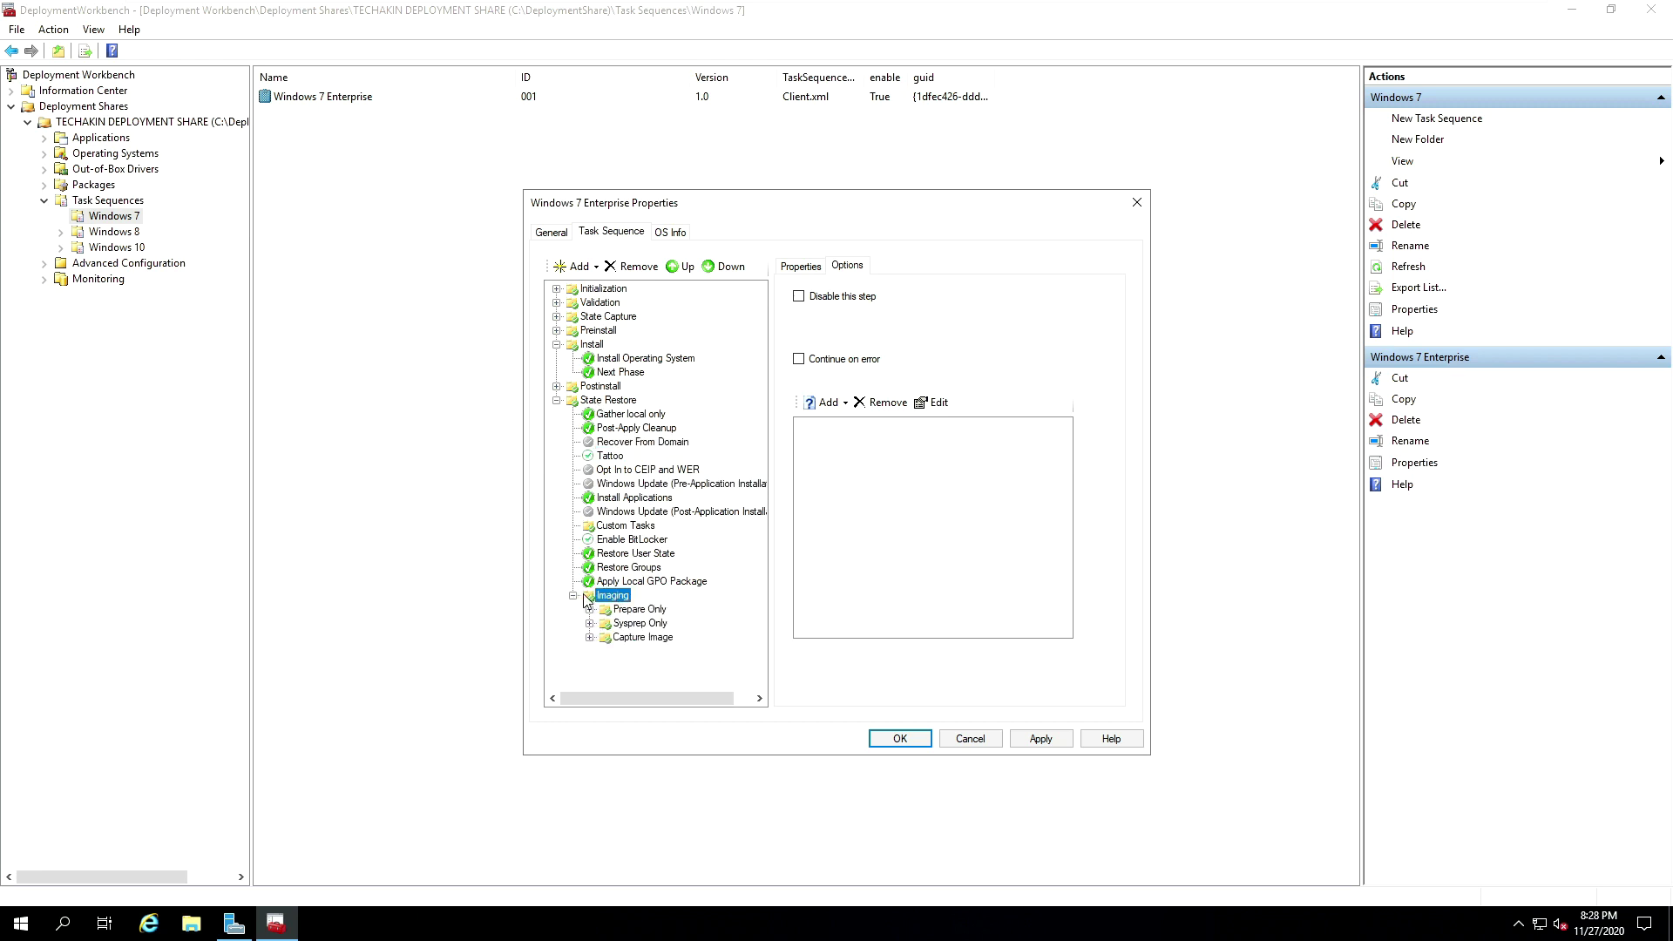
{"action": "left_click", "coordinate": [799, 298]}
{"action": "left_click", "coordinate": [1039, 737]}
{"action": "left_click", "coordinate": [903, 741]}
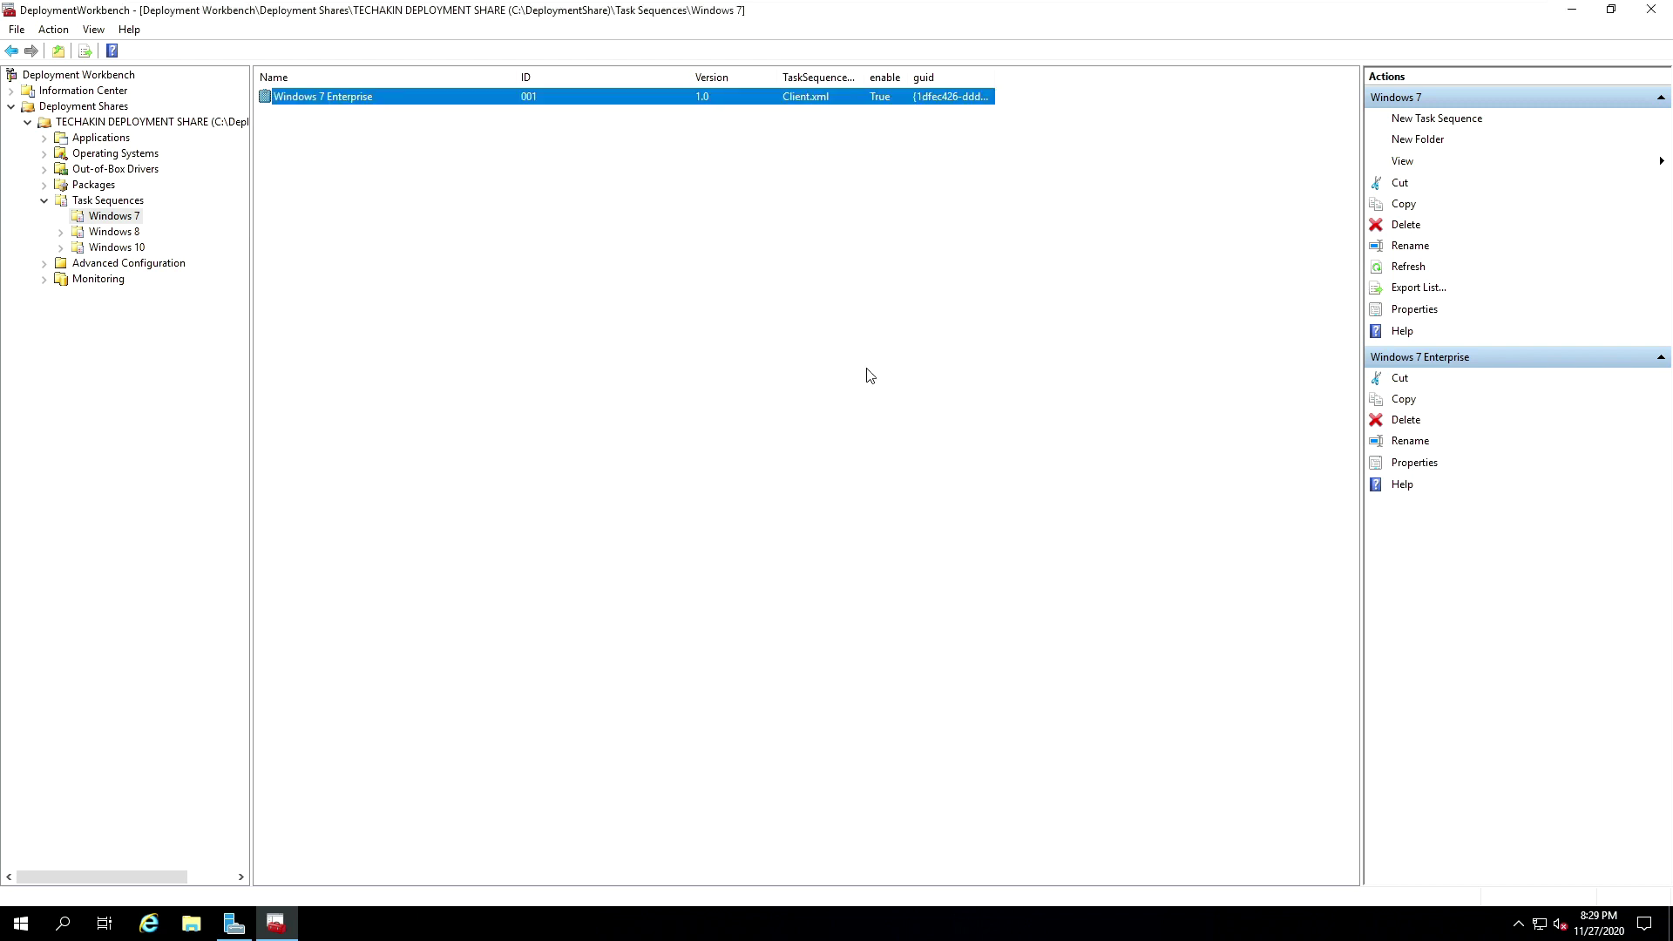
Step: Update the TECHAKIN deployment share with the option to optimize the boot image updating process and finish the wizard
{"action": "left_click", "coordinate": [85, 125]}
{"action": "right_click", "coordinate": [84, 125]}
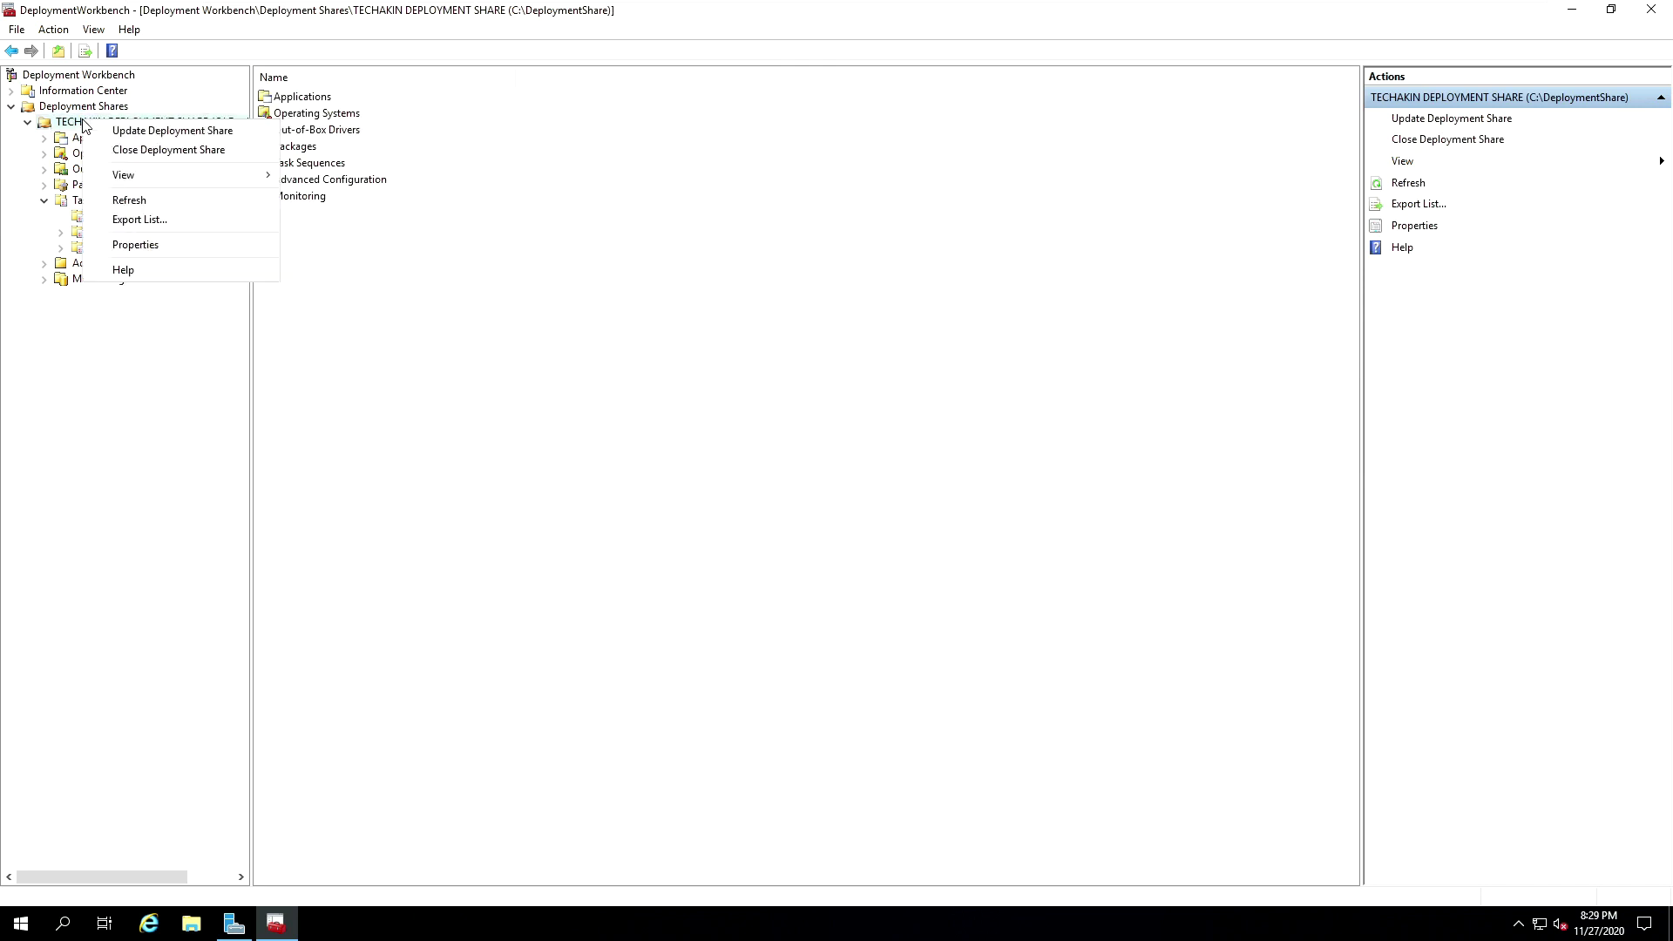
{"action": "left_click", "coordinate": [140, 131]}
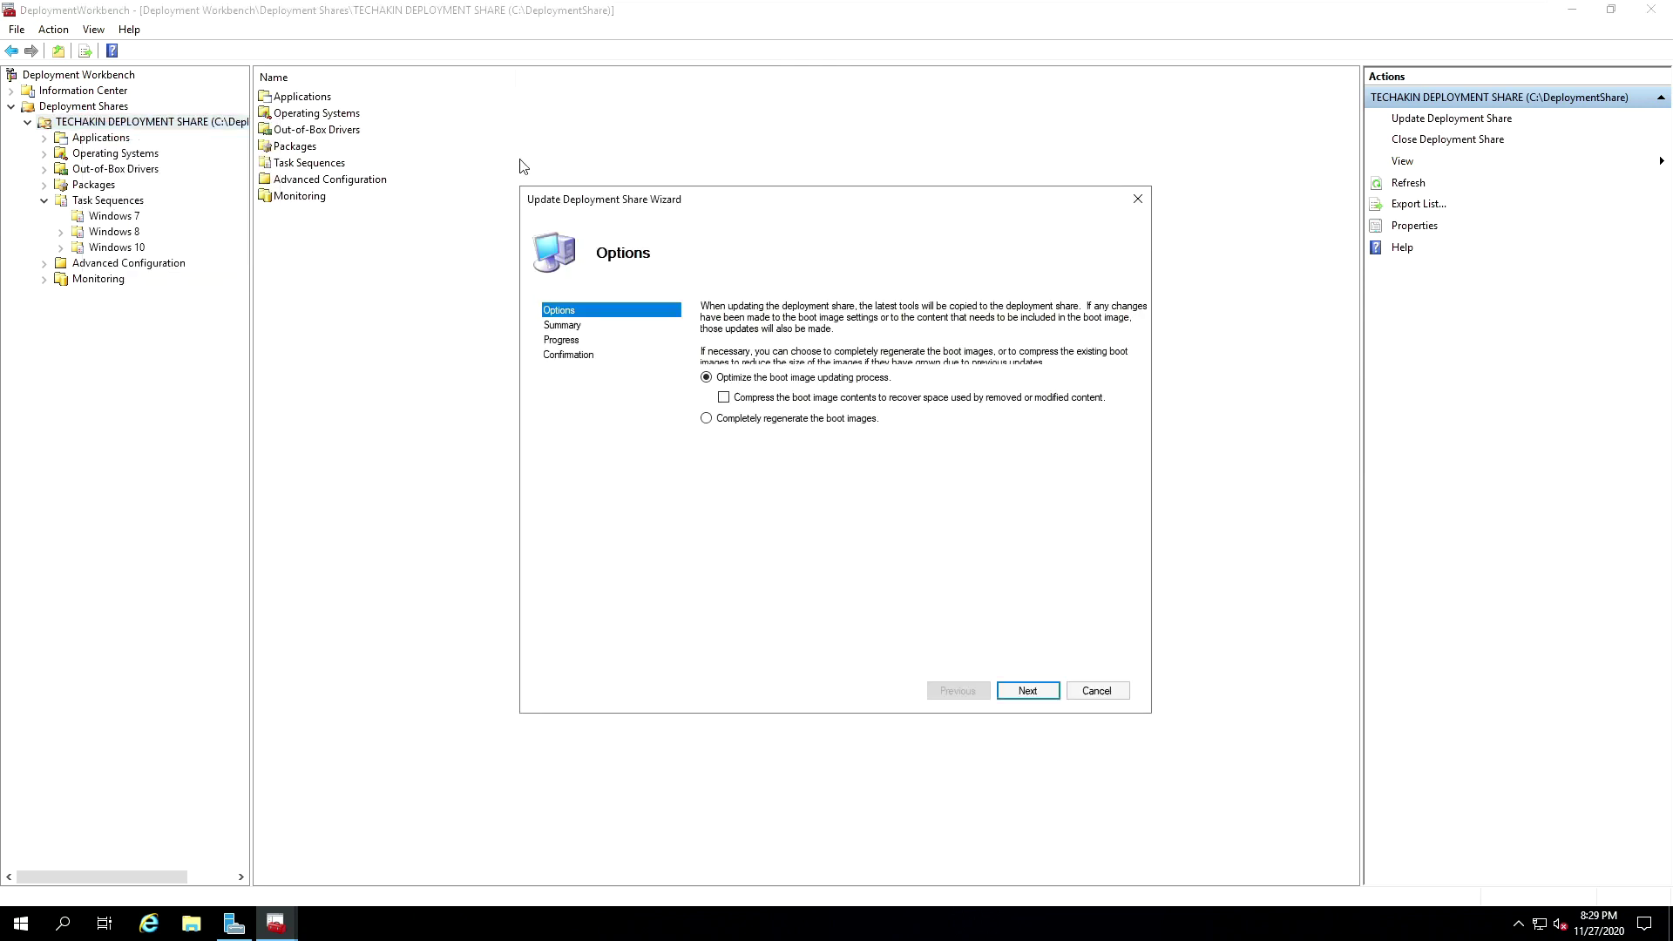
{"action": "left_click", "coordinate": [1030, 691]}
{"action": "left_click", "coordinate": [1030, 691]}
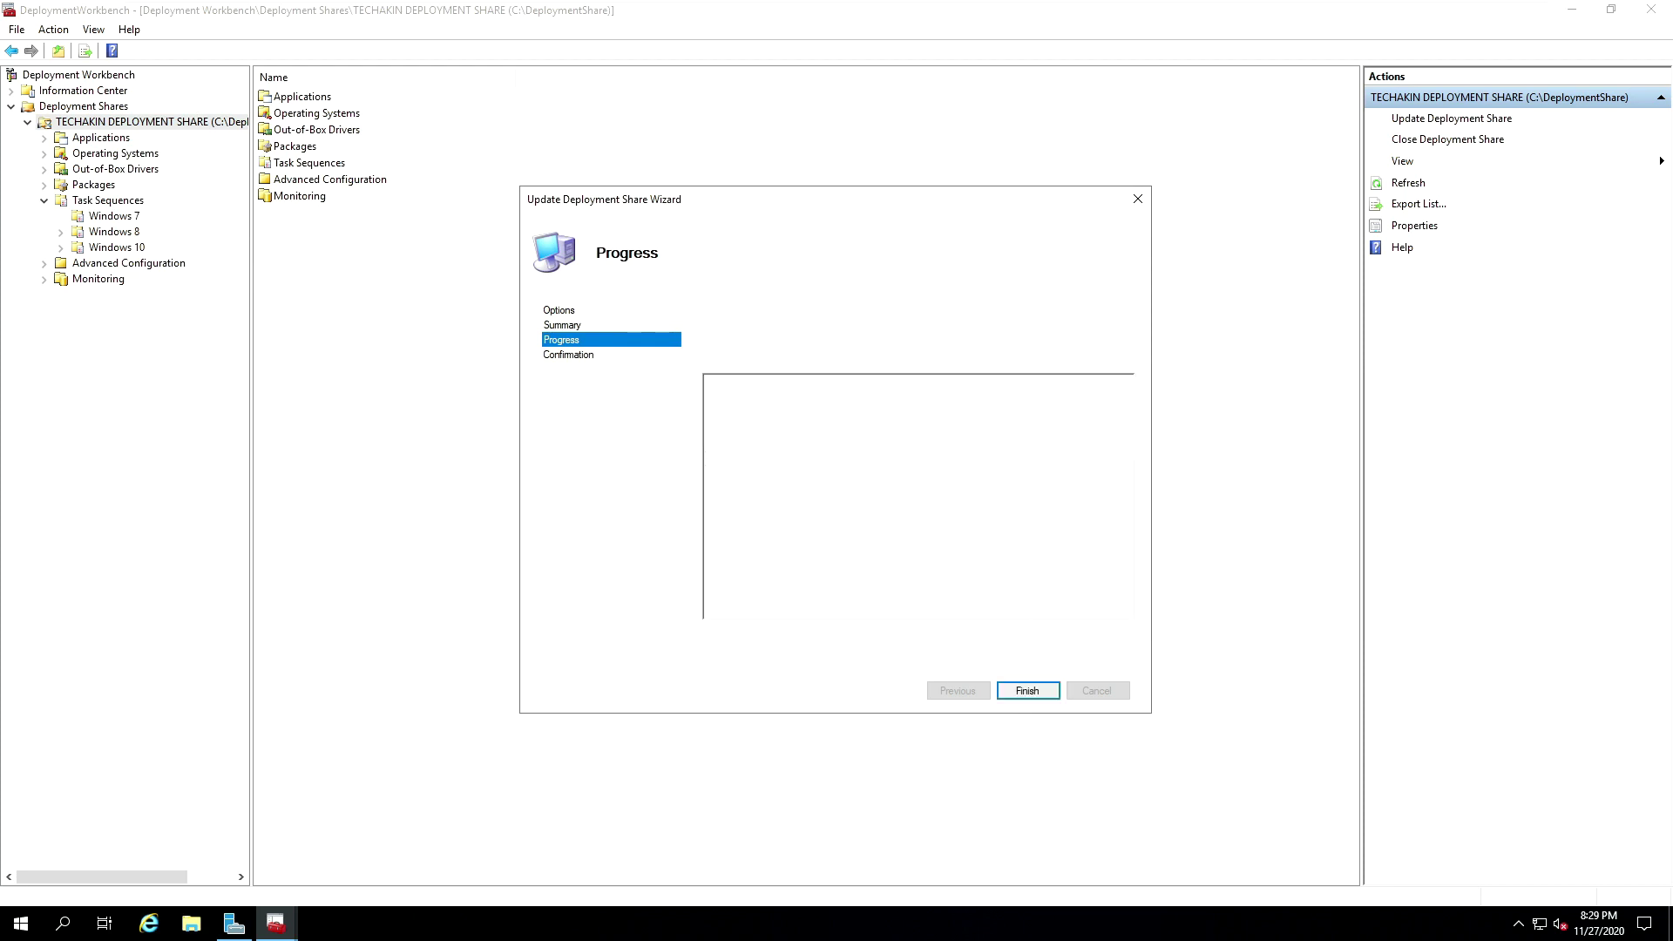
{"action": "left_click", "coordinate": [1029, 692]}
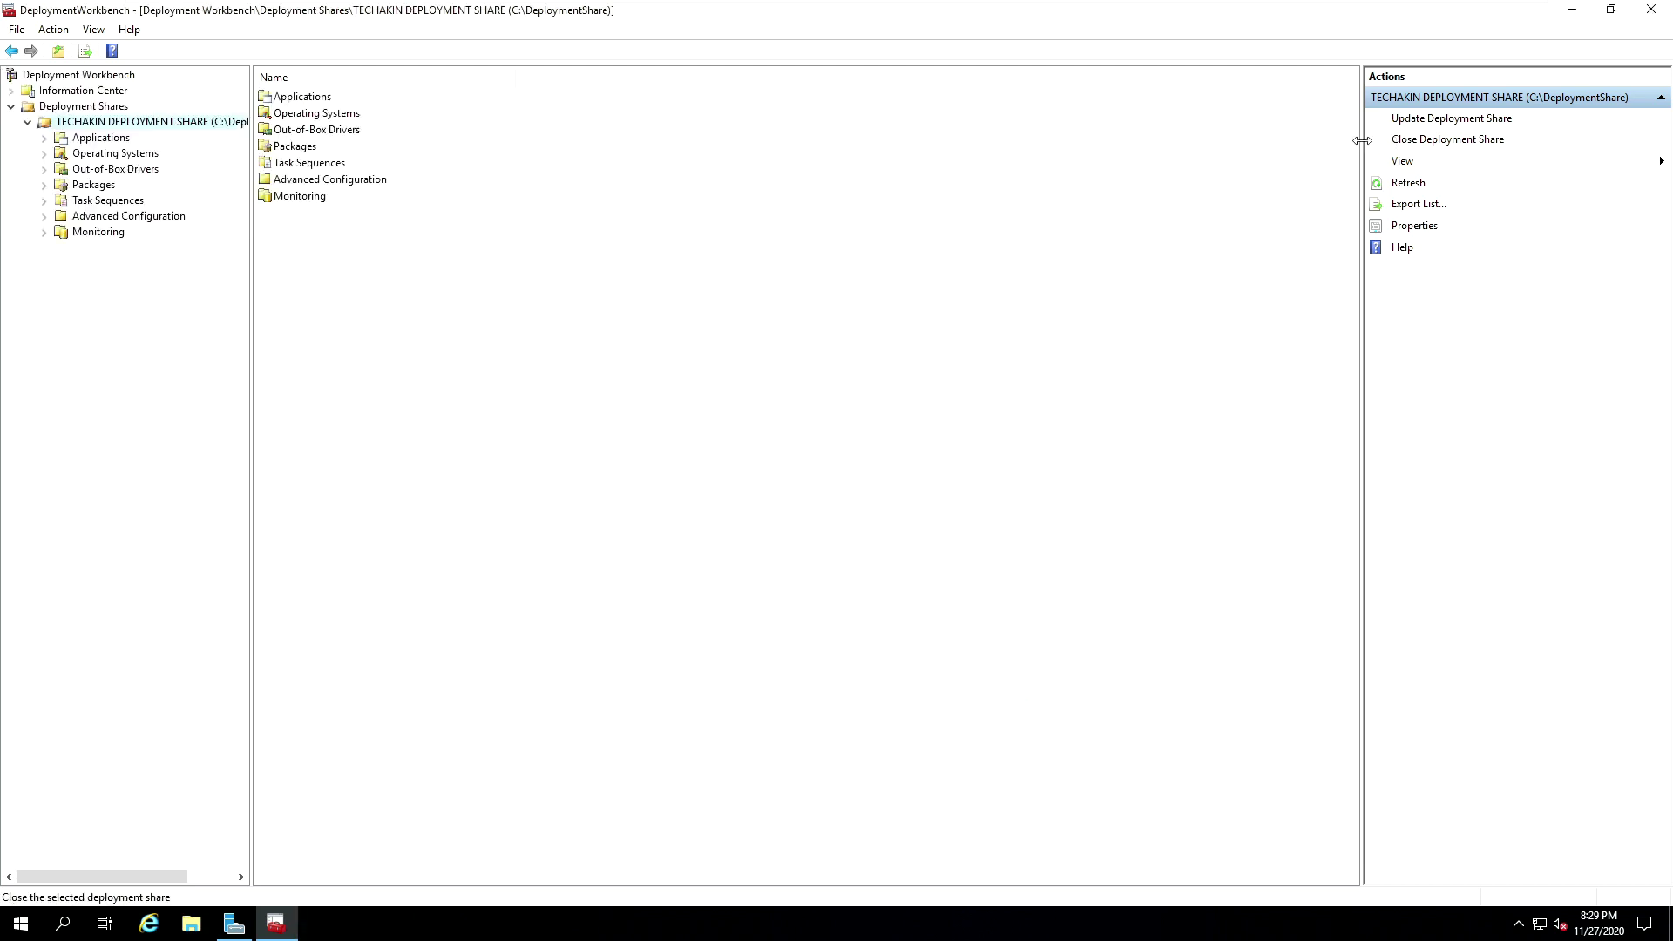
Step: Minimize Deployment Workbench and open Windows Deployment Services from the Windows Administrative Tools
{"action": "left_click", "coordinate": [1574, 10]}
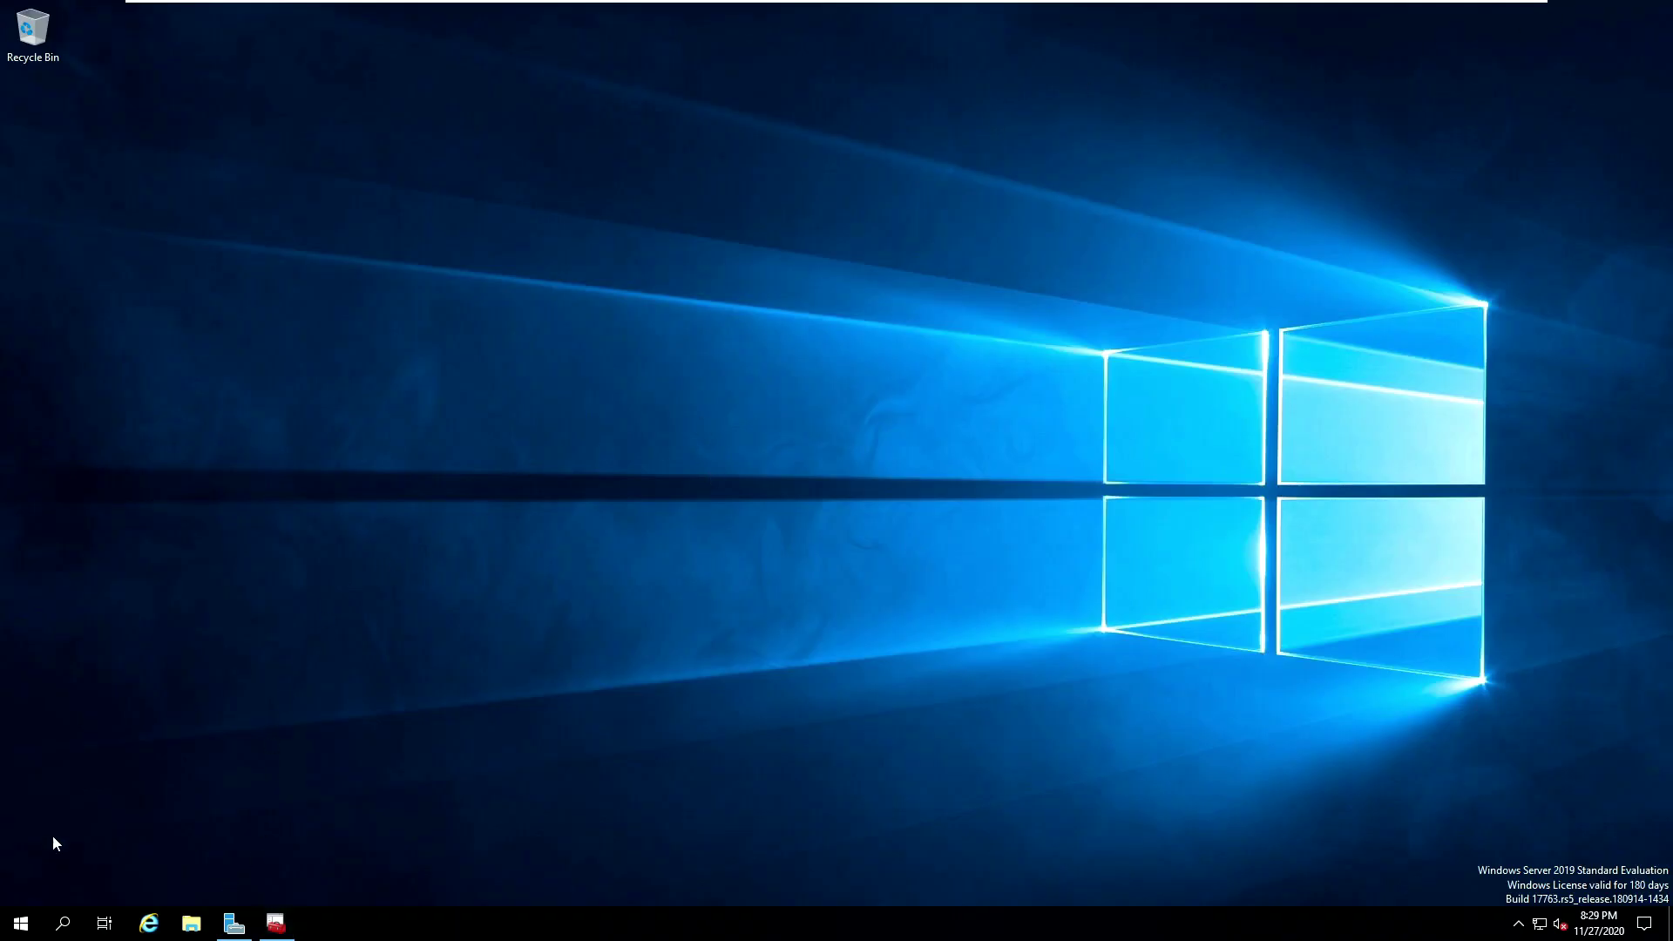
{"action": "left_click", "coordinate": [21, 923]}
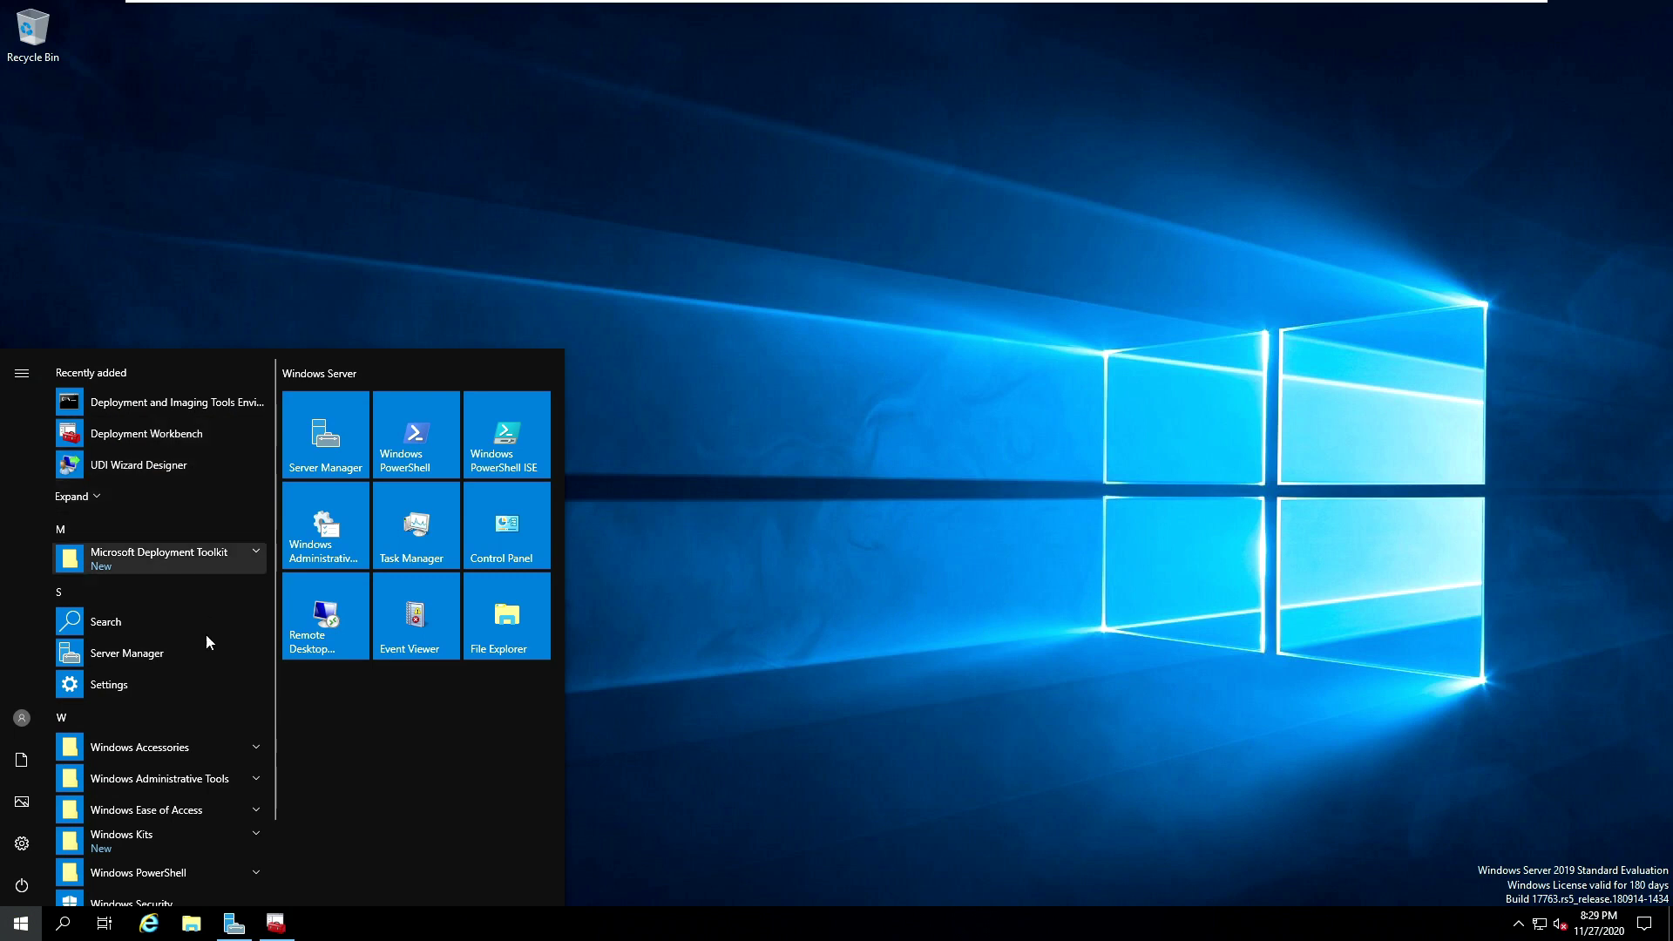
{"action": "scroll", "coordinate": [206, 677], "scroll_direction": "down", "scroll_amount": 1}
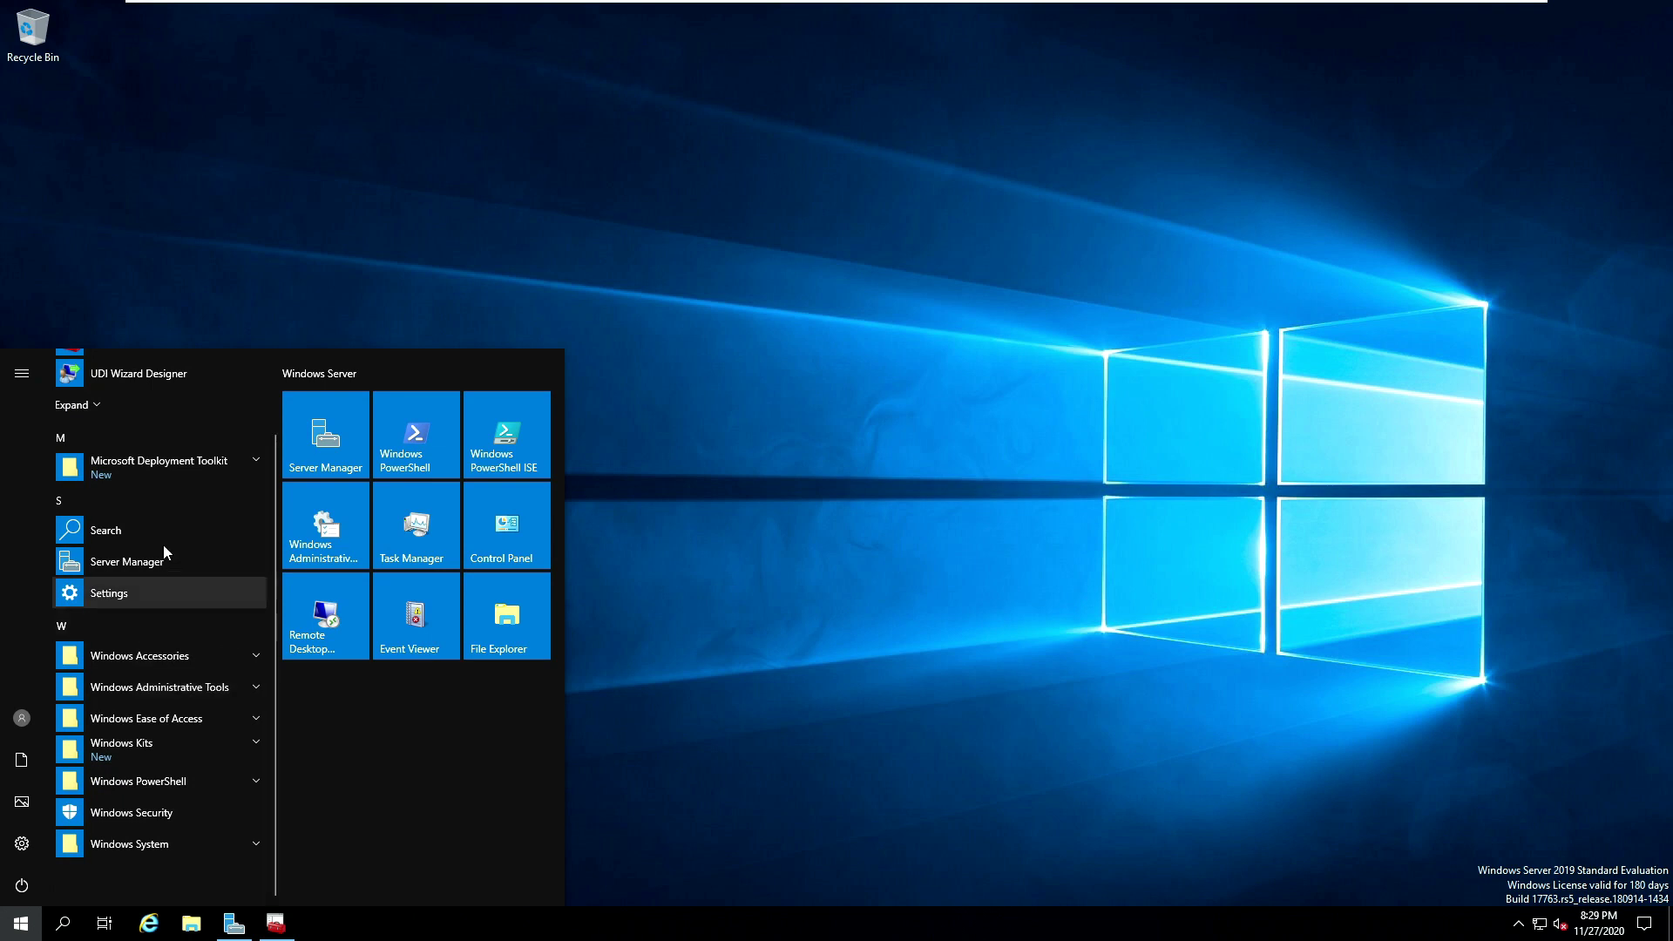
{"action": "left_click", "coordinate": [200, 687]}
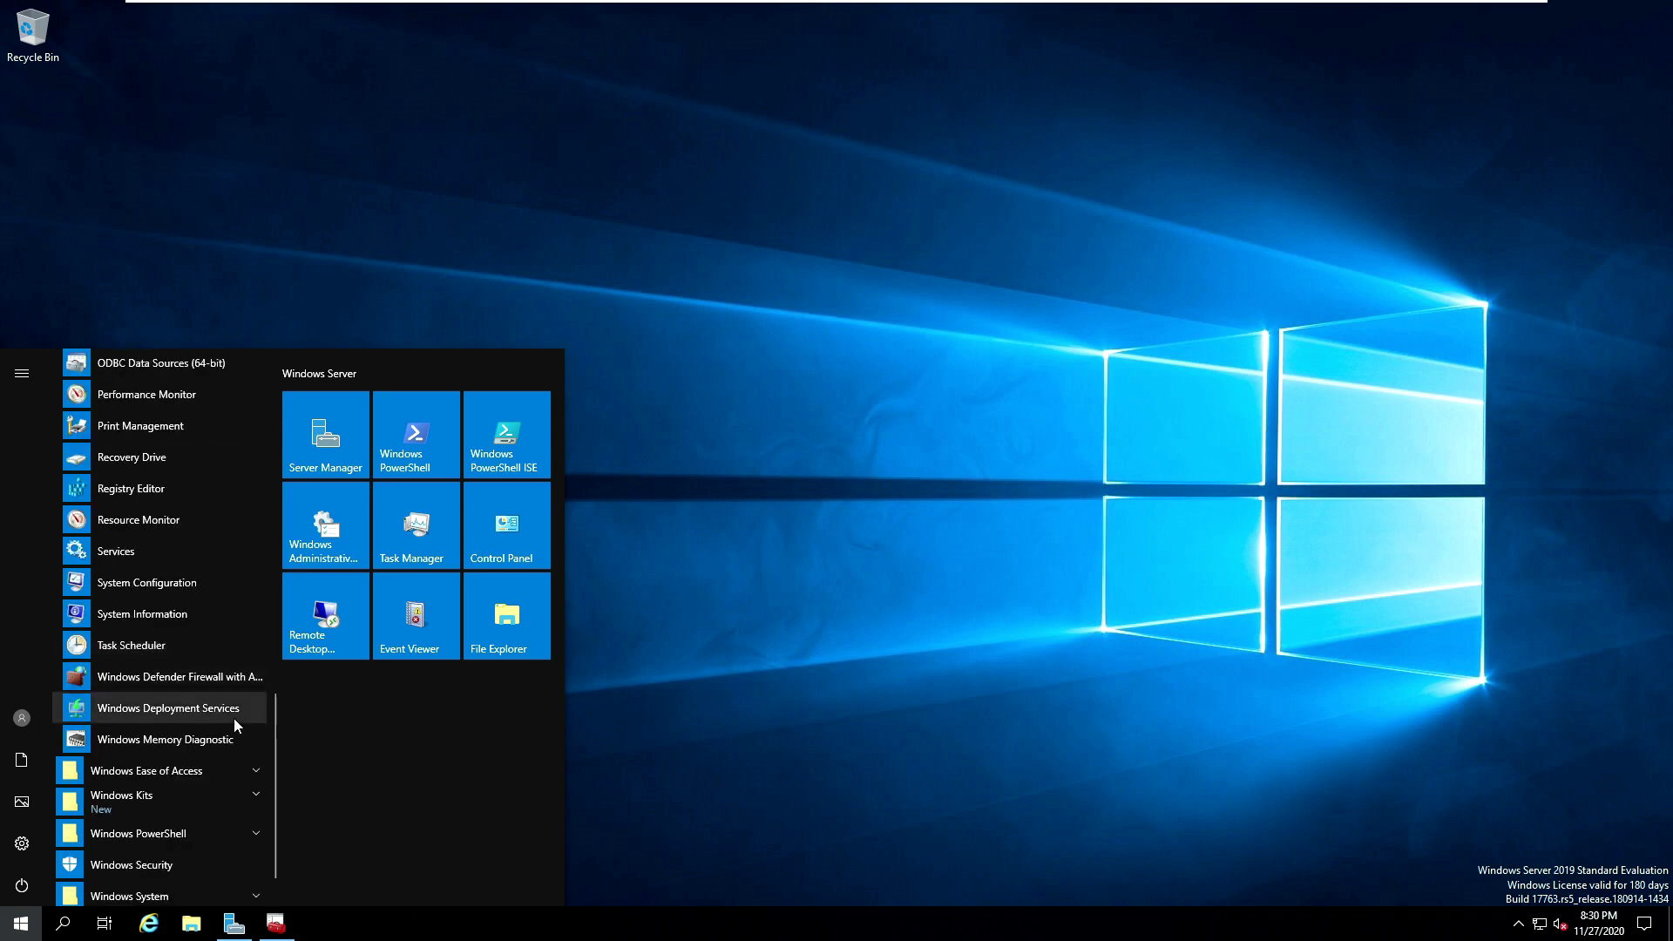
{"action": "left_click", "coordinate": [155, 707]}
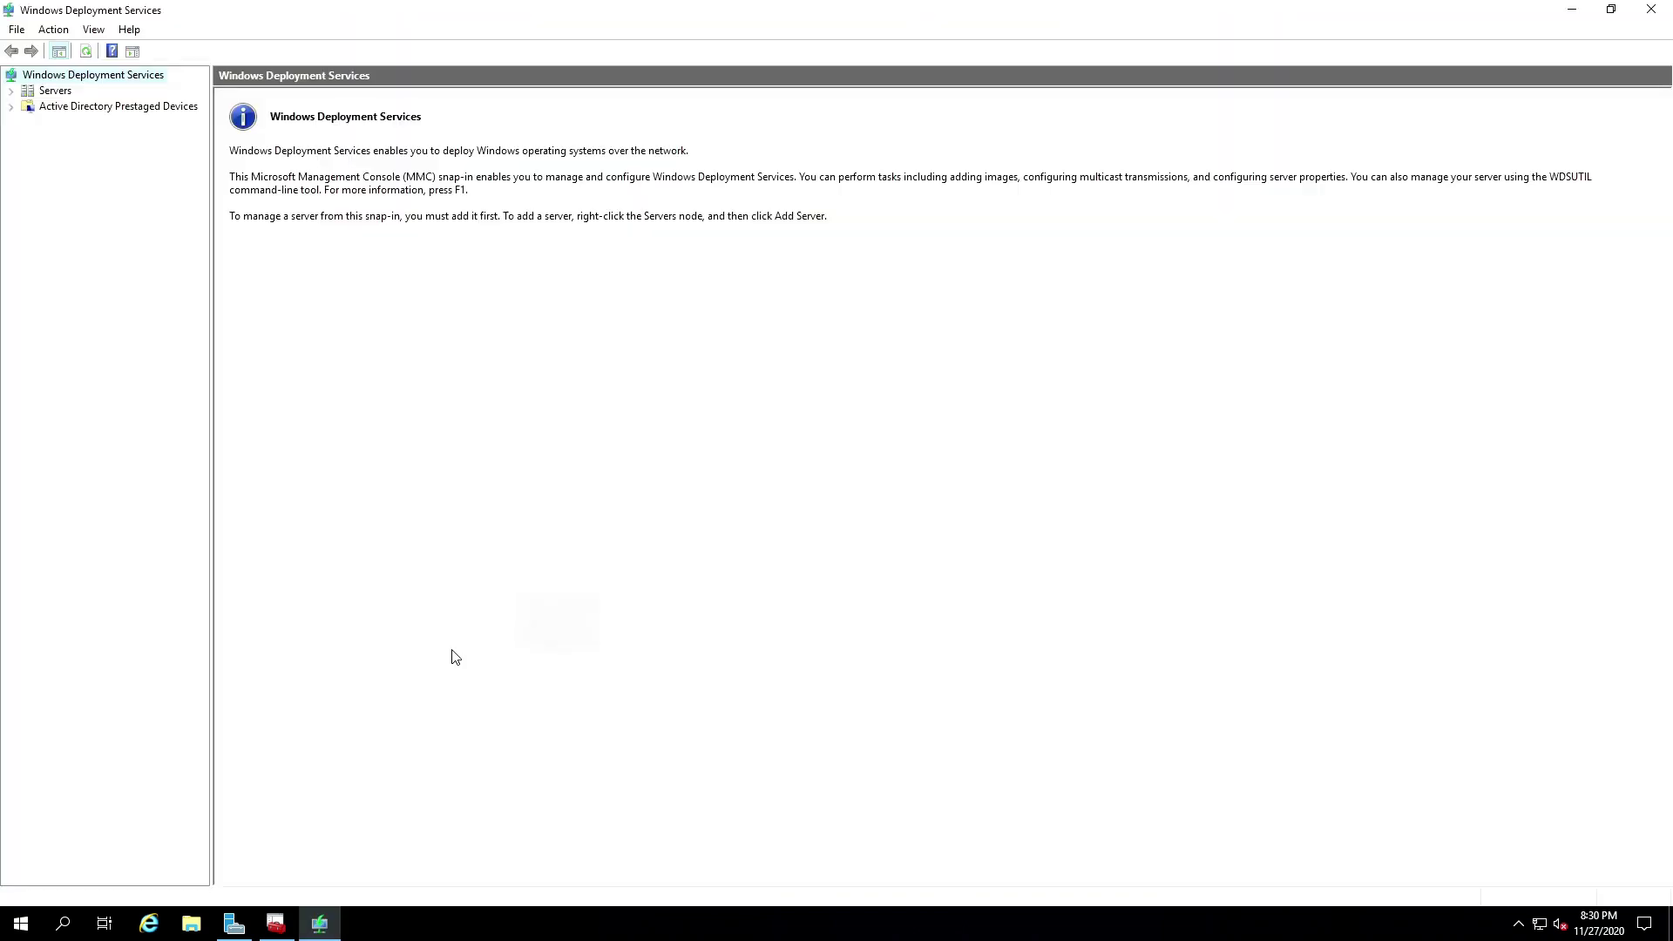
Step: Expand the DEV-100.TECHAKIN.COM server and show its Boot Images folder
{"action": "left_click", "coordinate": [10, 91]}
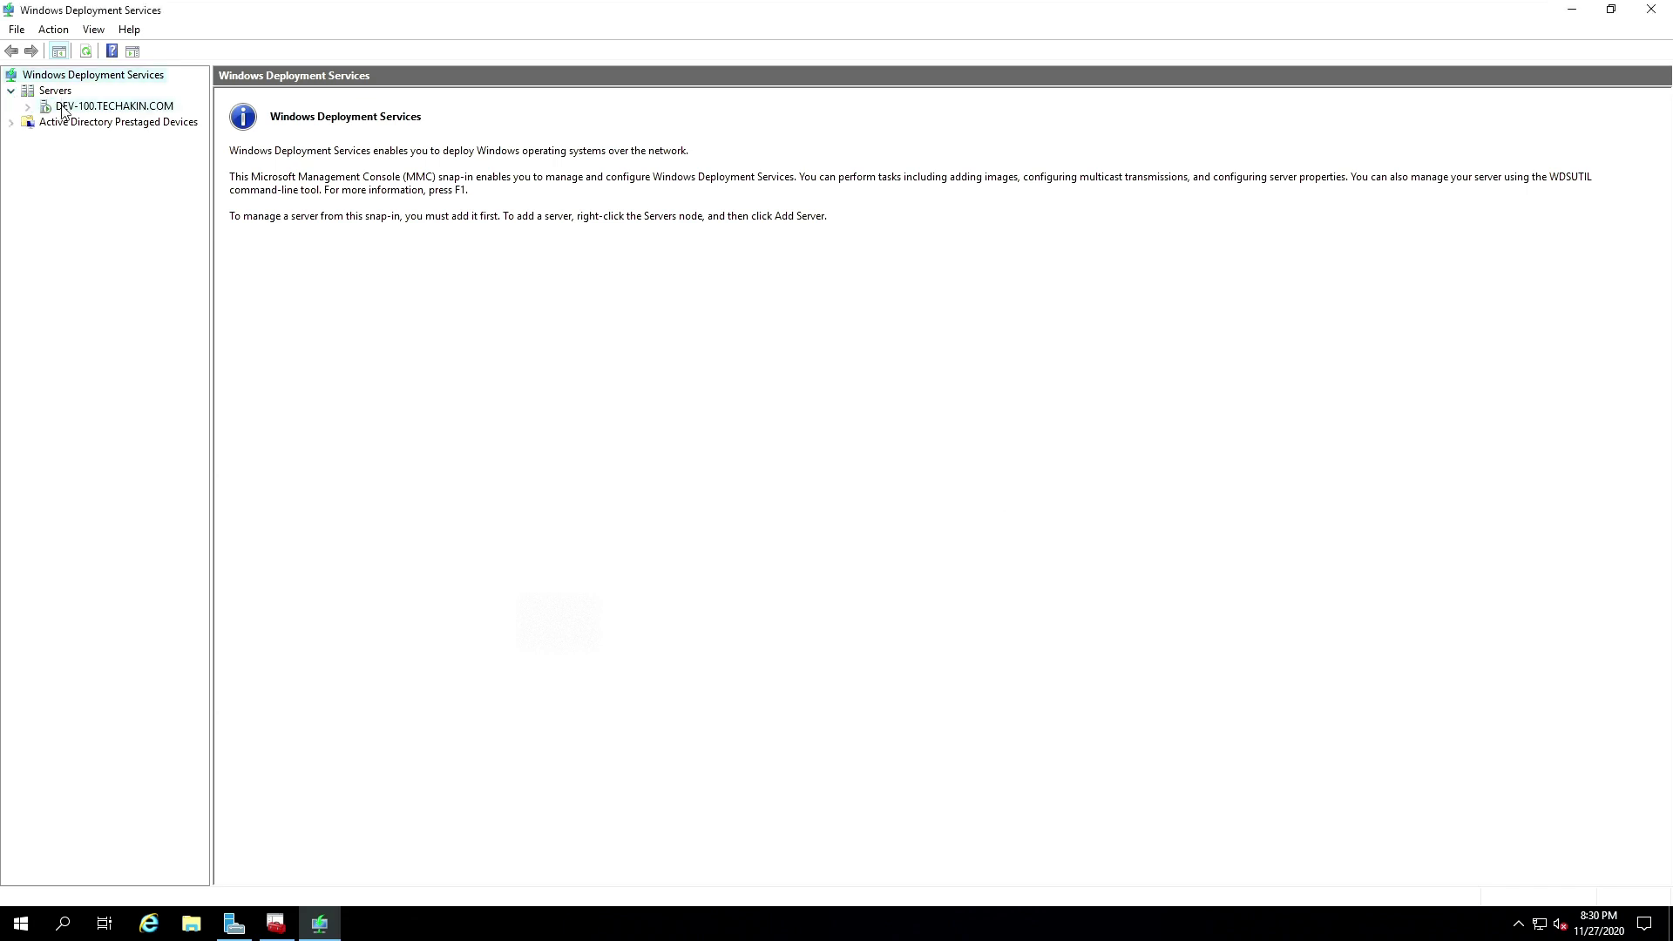
{"action": "left_click", "coordinate": [62, 107]}
{"action": "left_click", "coordinate": [27, 107]}
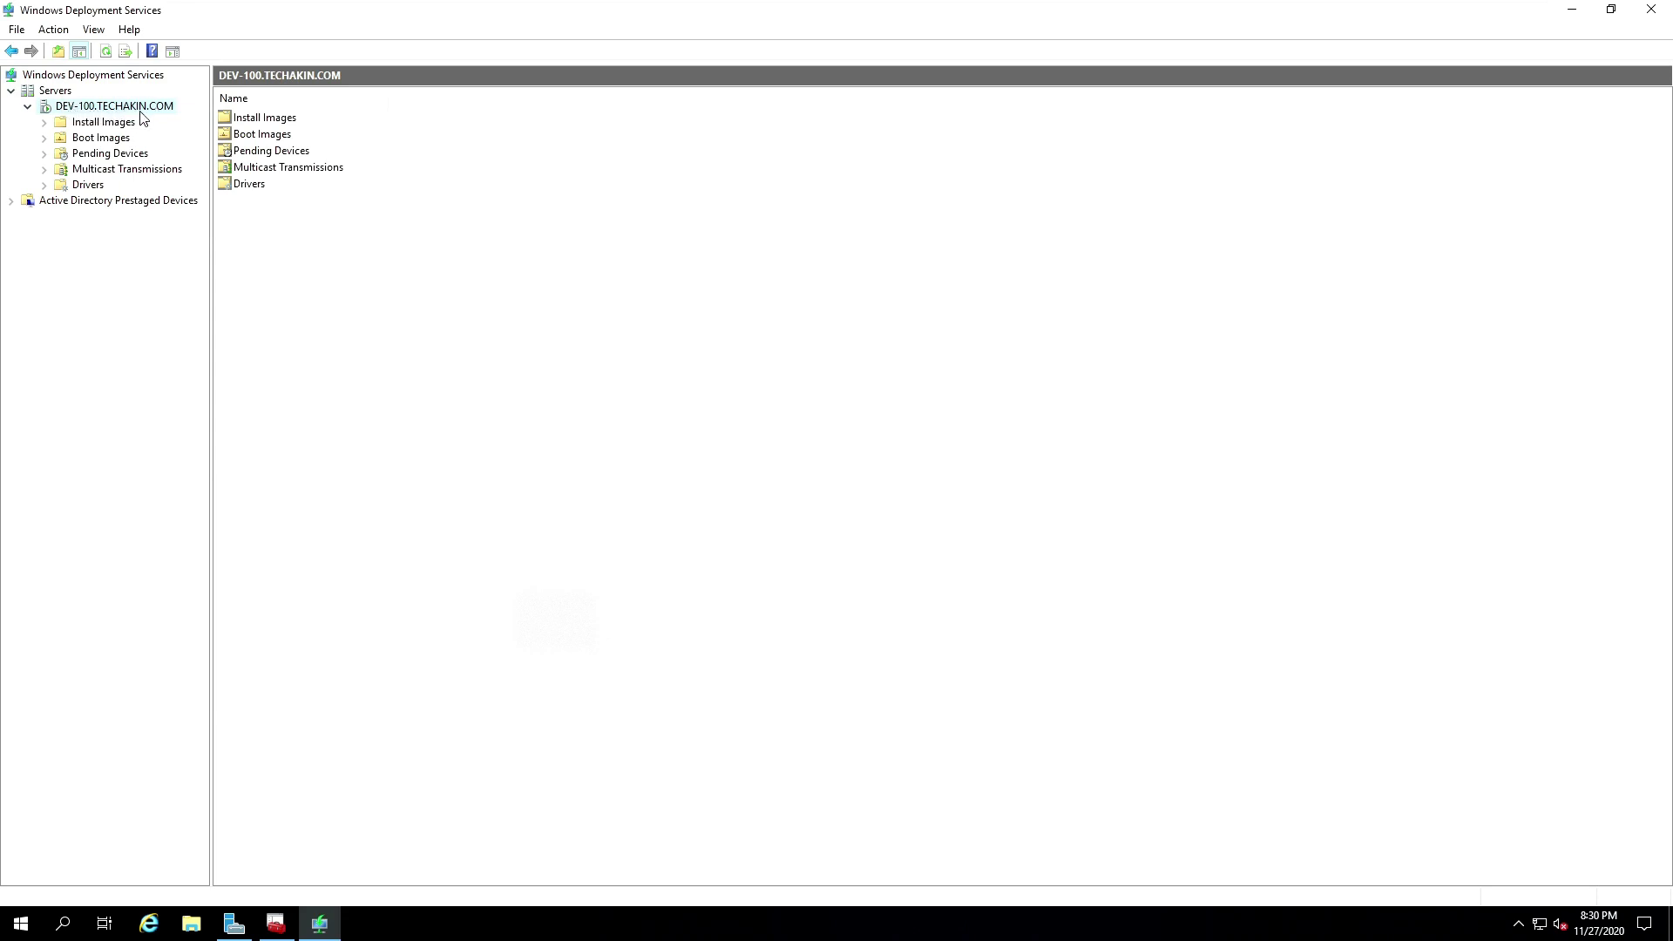
{"action": "left_click", "coordinate": [88, 140]}
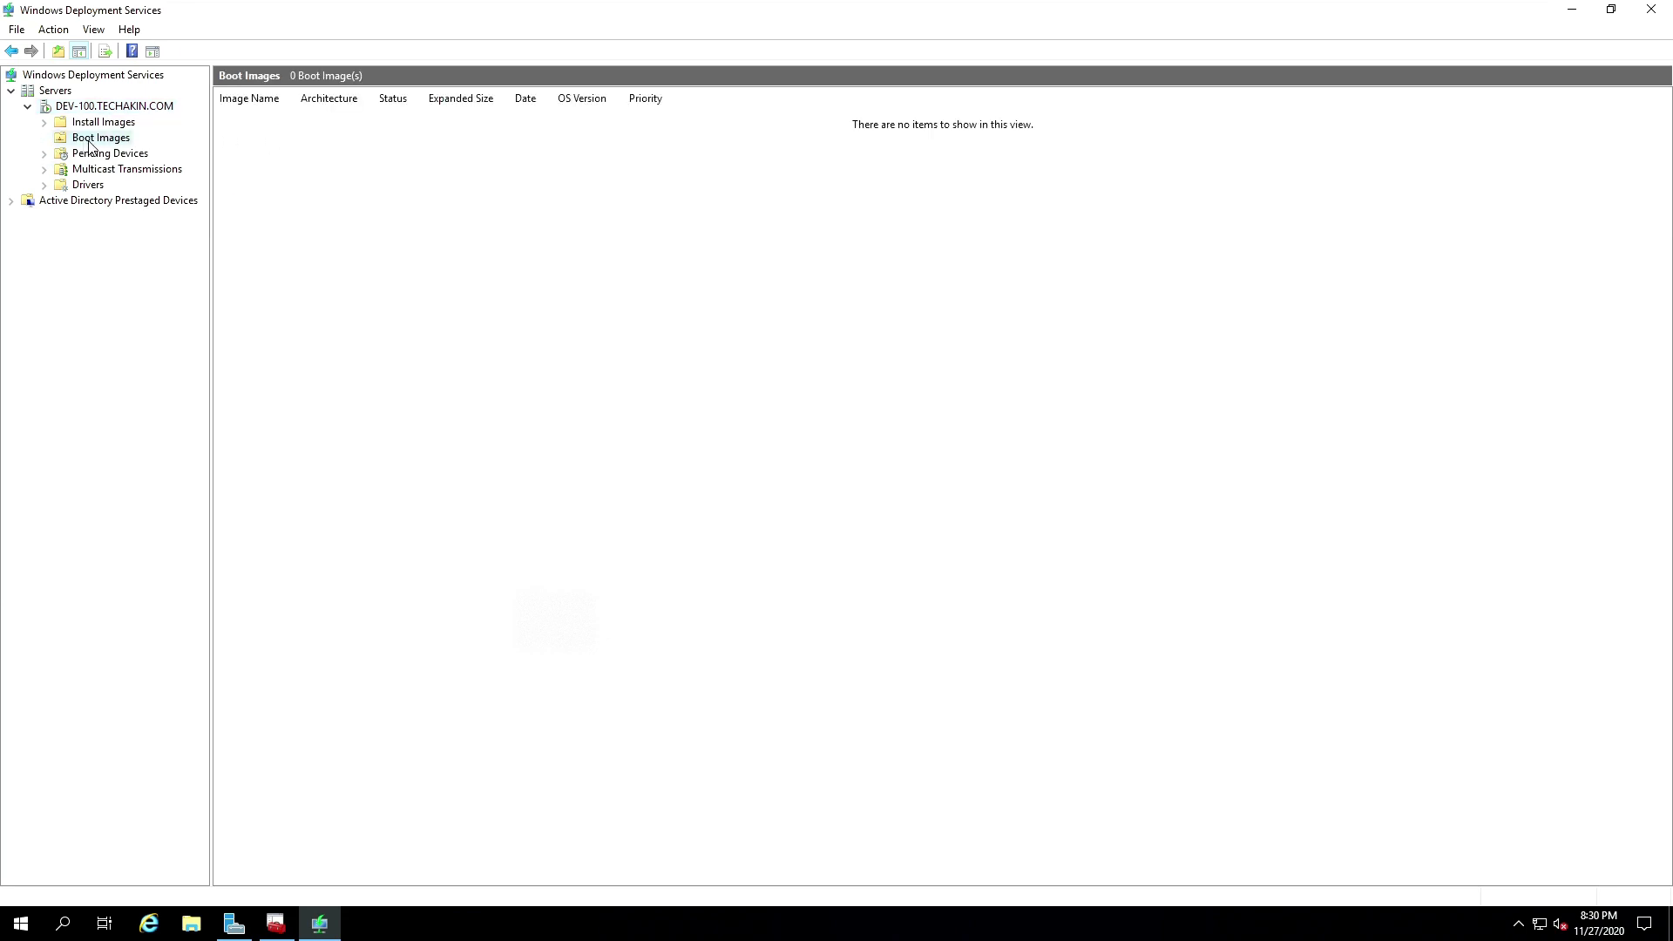
Step: Start adding a boot image to the server and choose C:\DeploymentShare\Boot\LiteTouchPE_x64.wim as the image file
{"action": "right_click", "coordinate": [89, 146]}
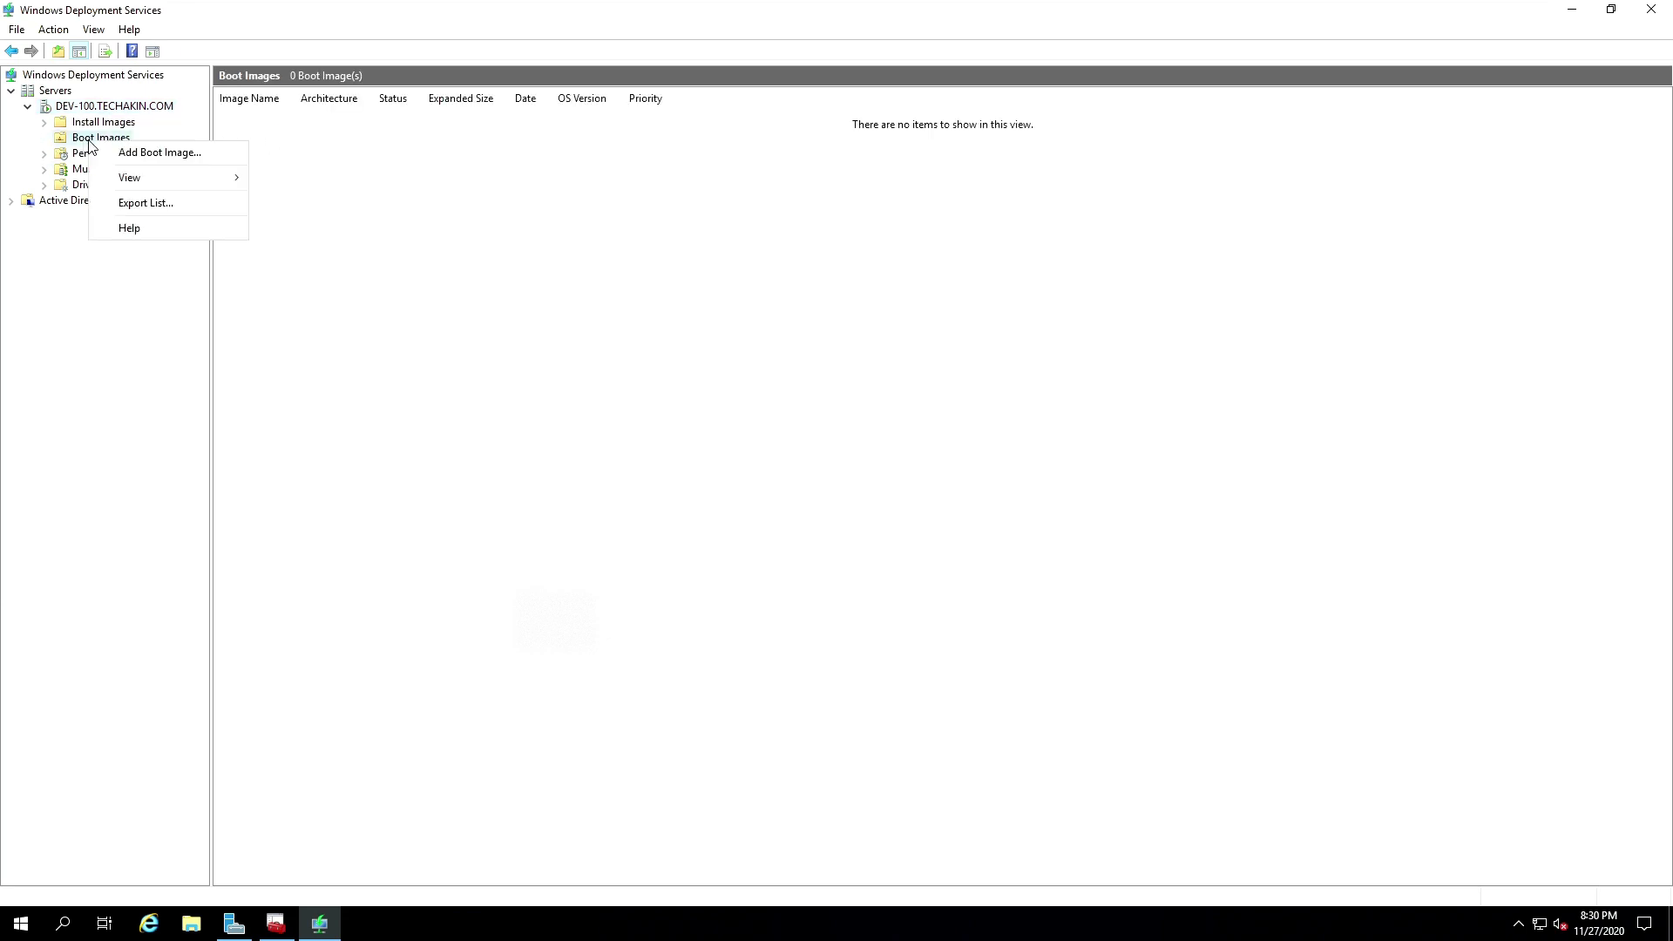
{"action": "left_click", "coordinate": [156, 155]}
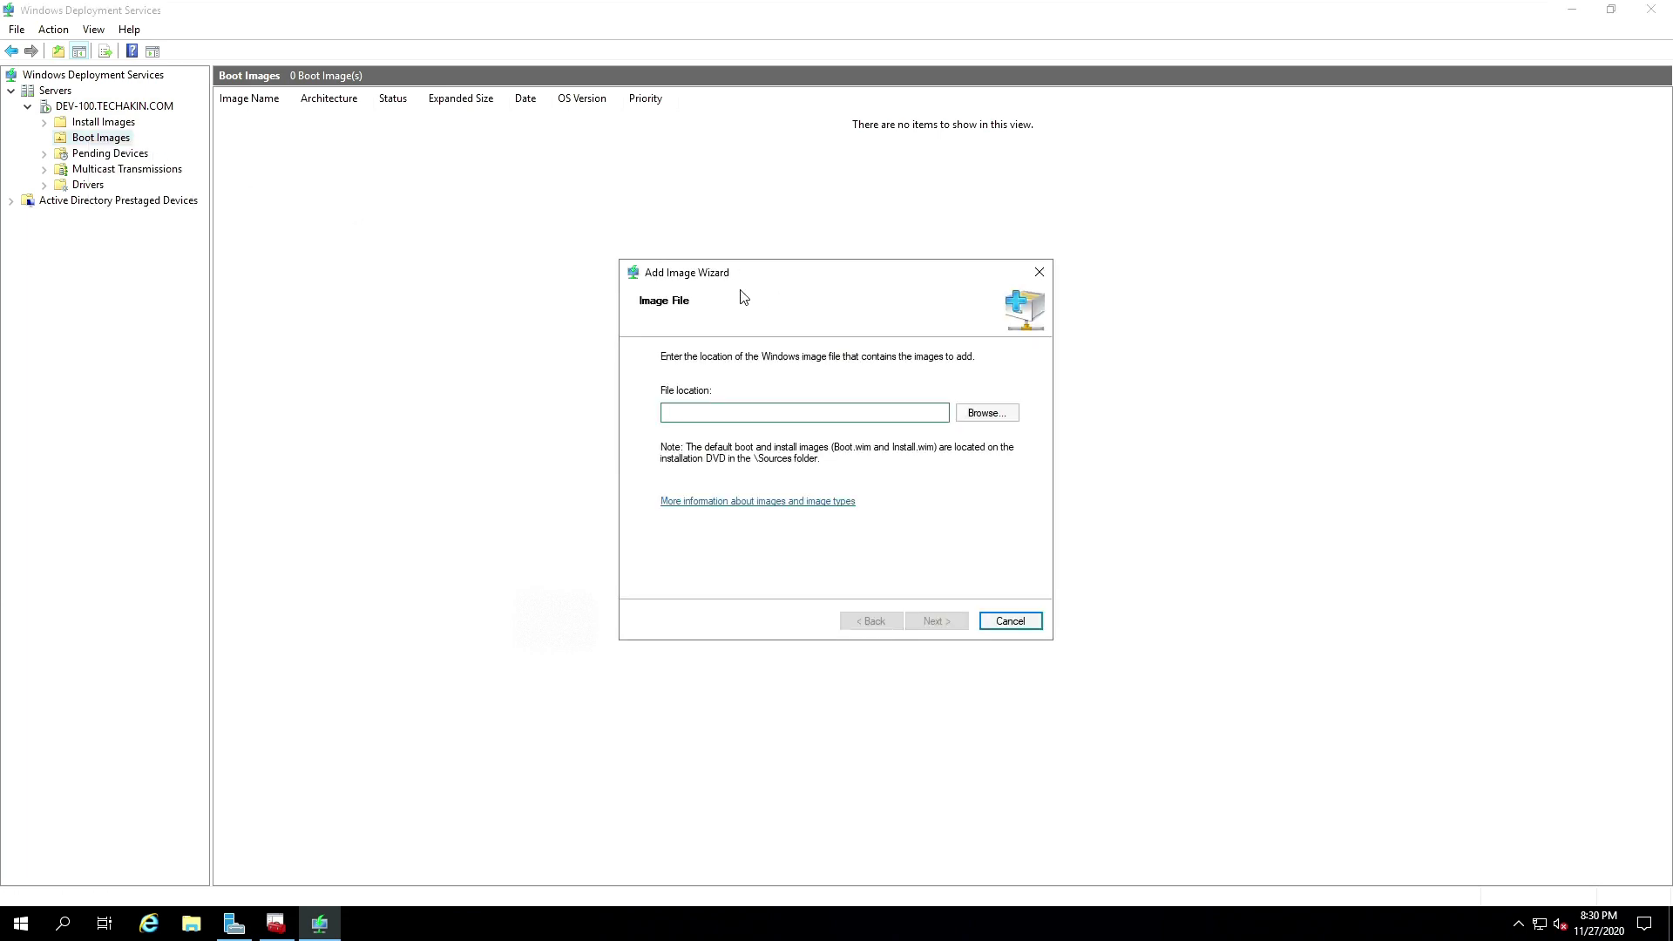
{"action": "left_click", "coordinate": [988, 415]}
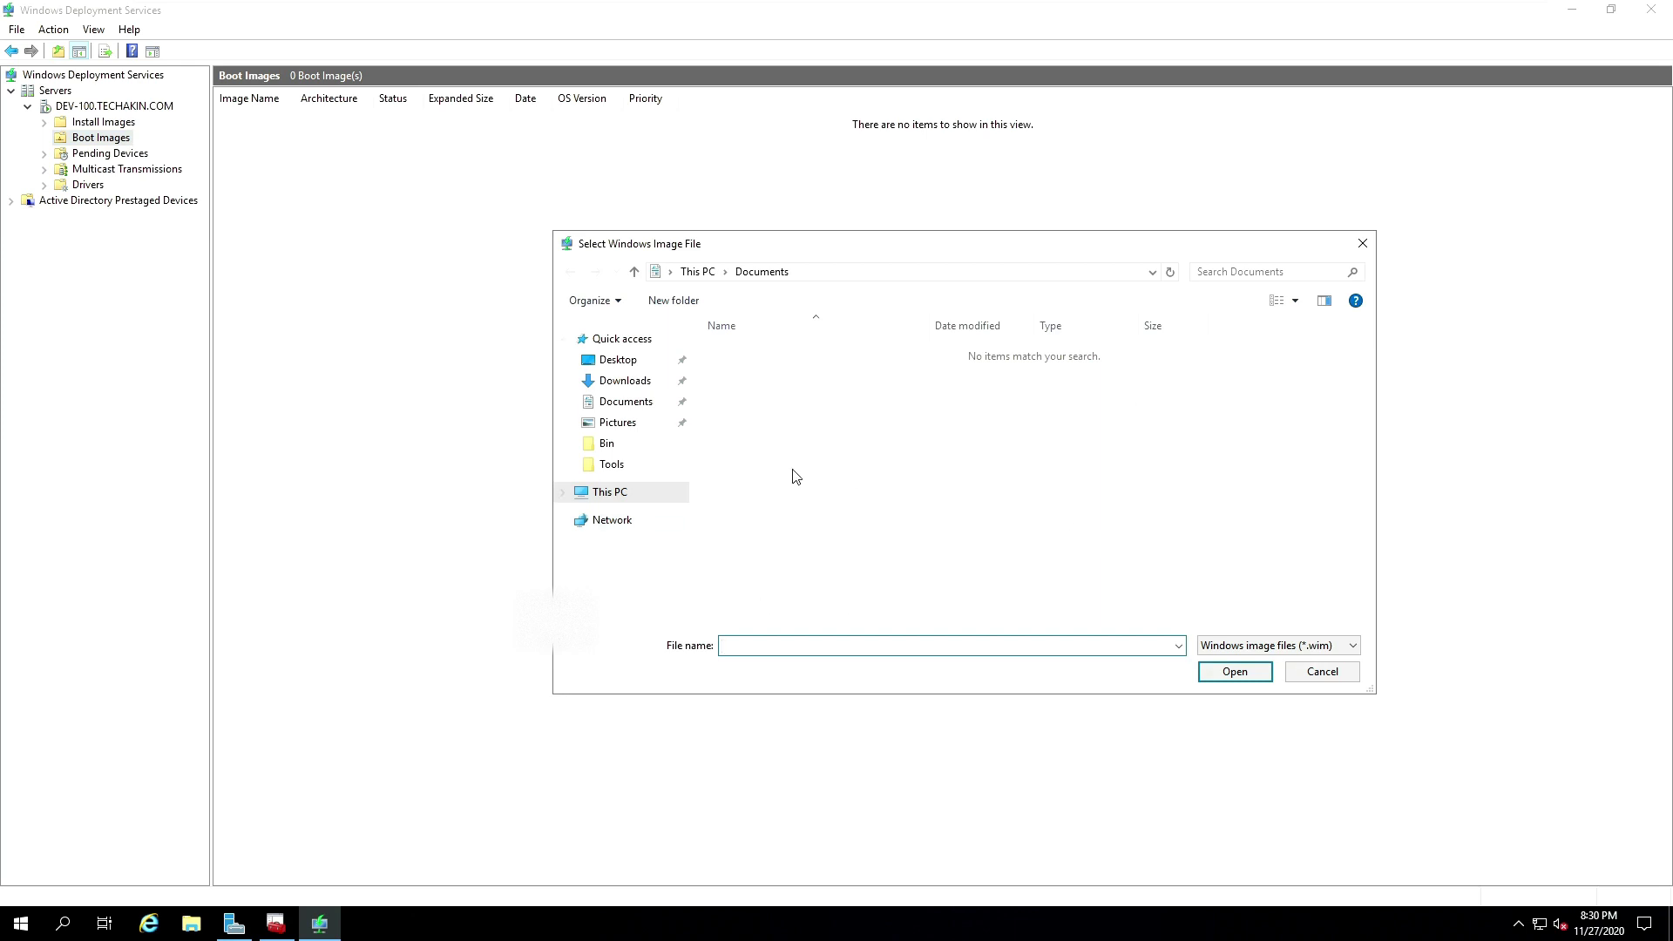
{"action": "left_click", "coordinate": [614, 494]}
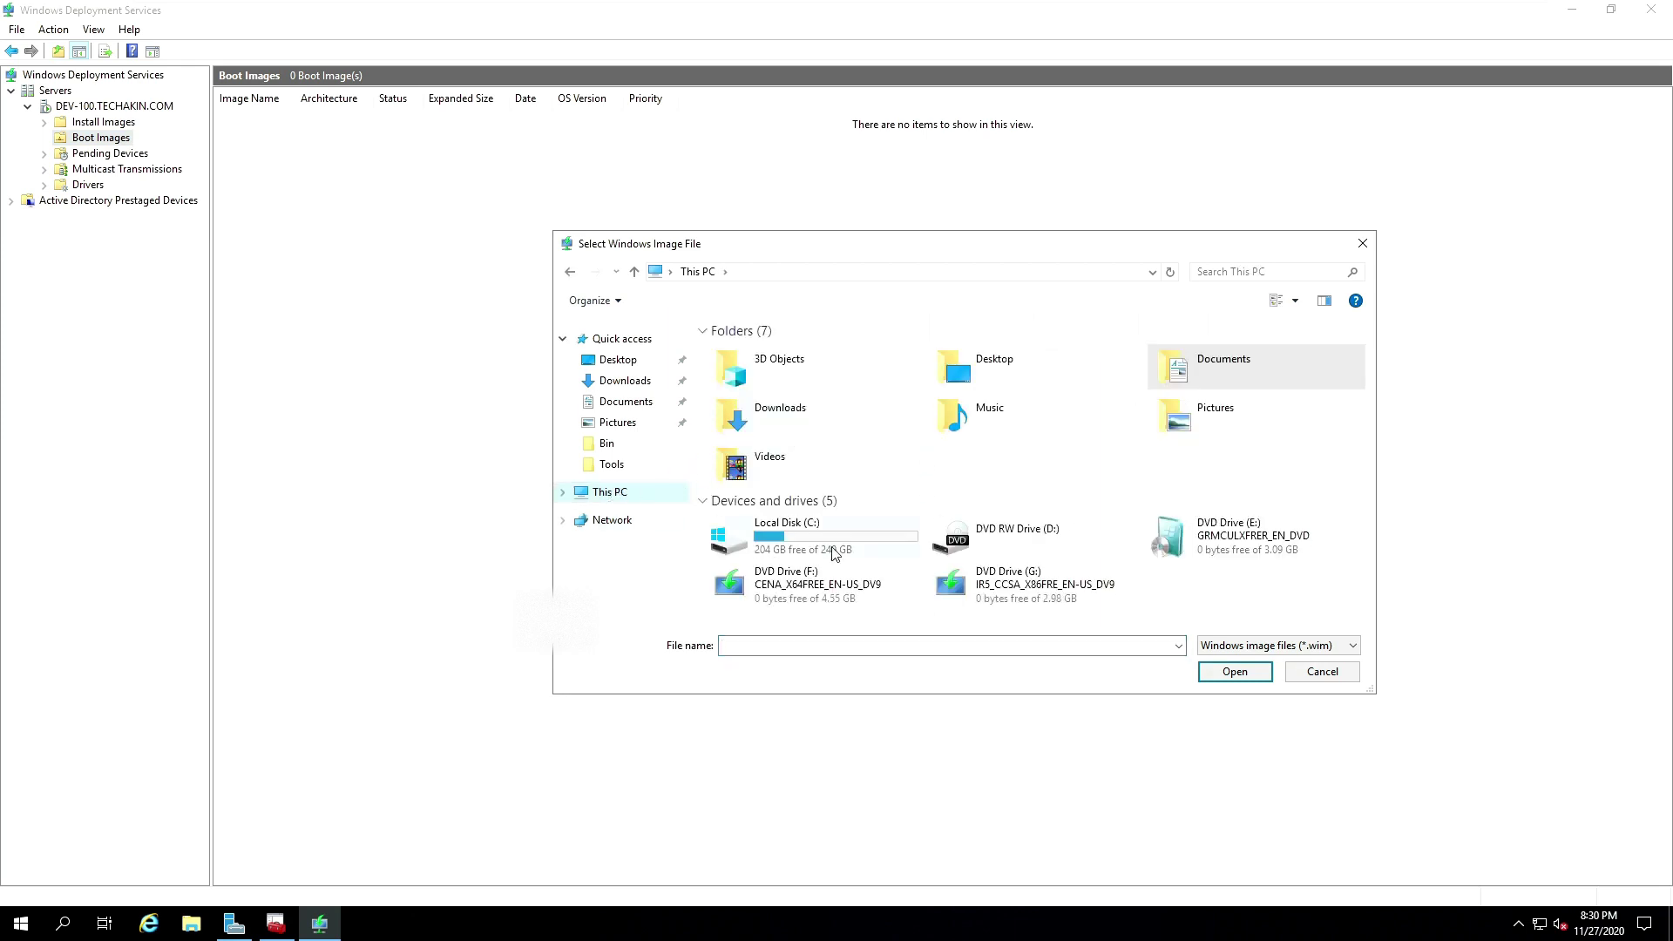
{"action": "double_click", "coordinate": [802, 540]}
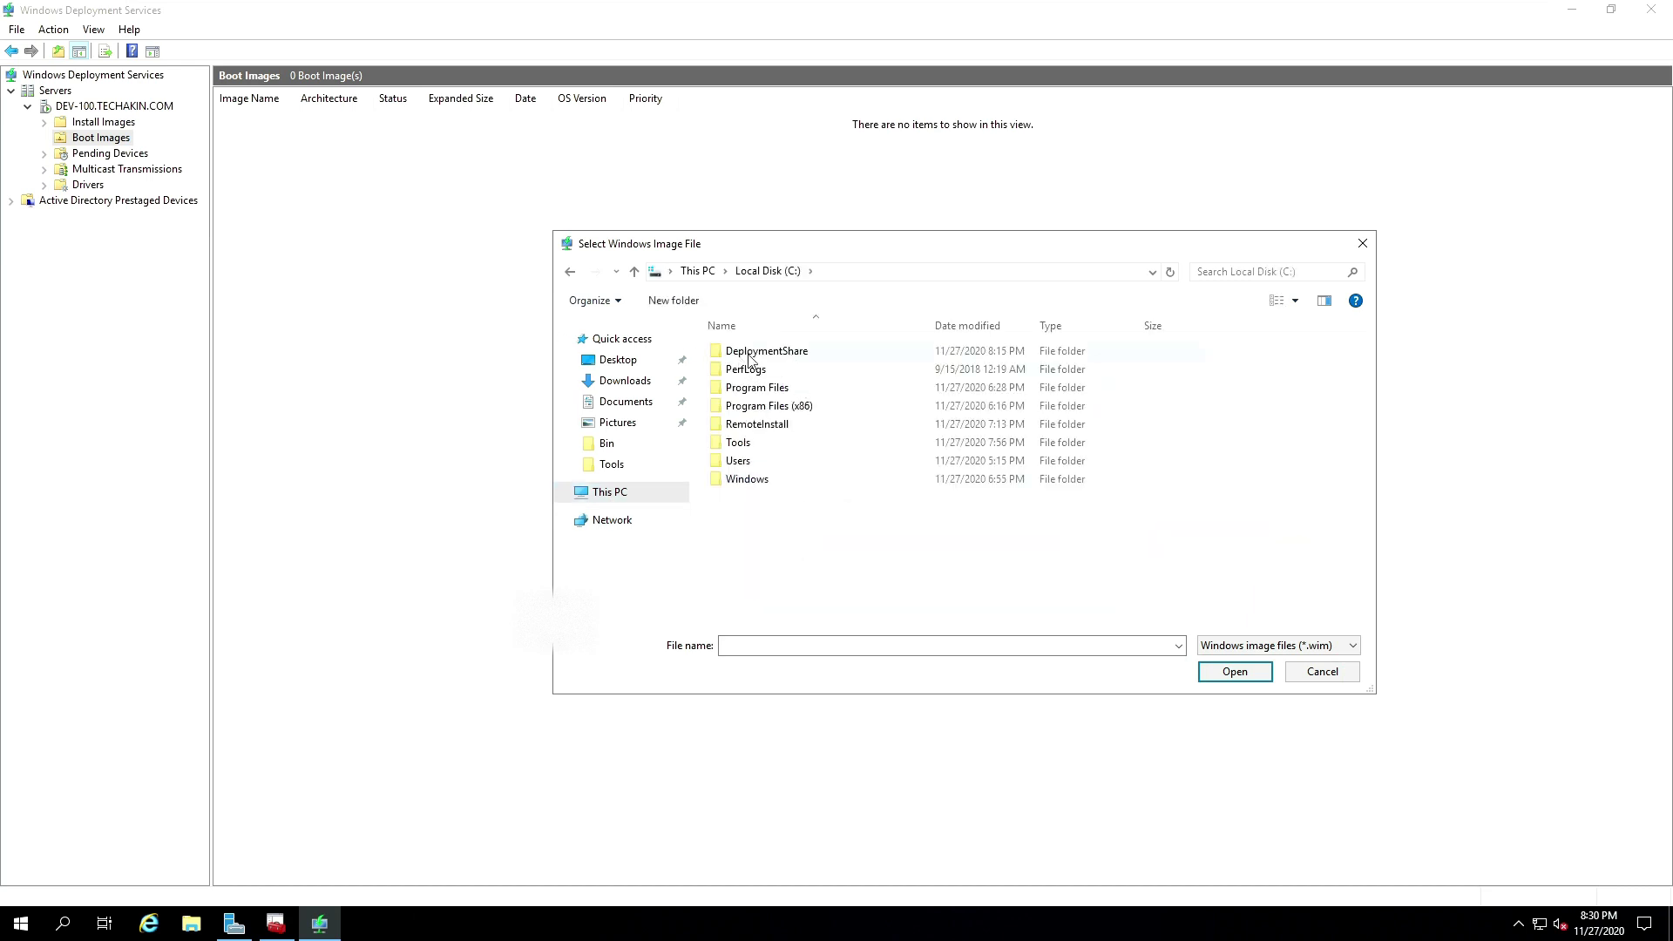
{"action": "double_click", "coordinate": [782, 353]}
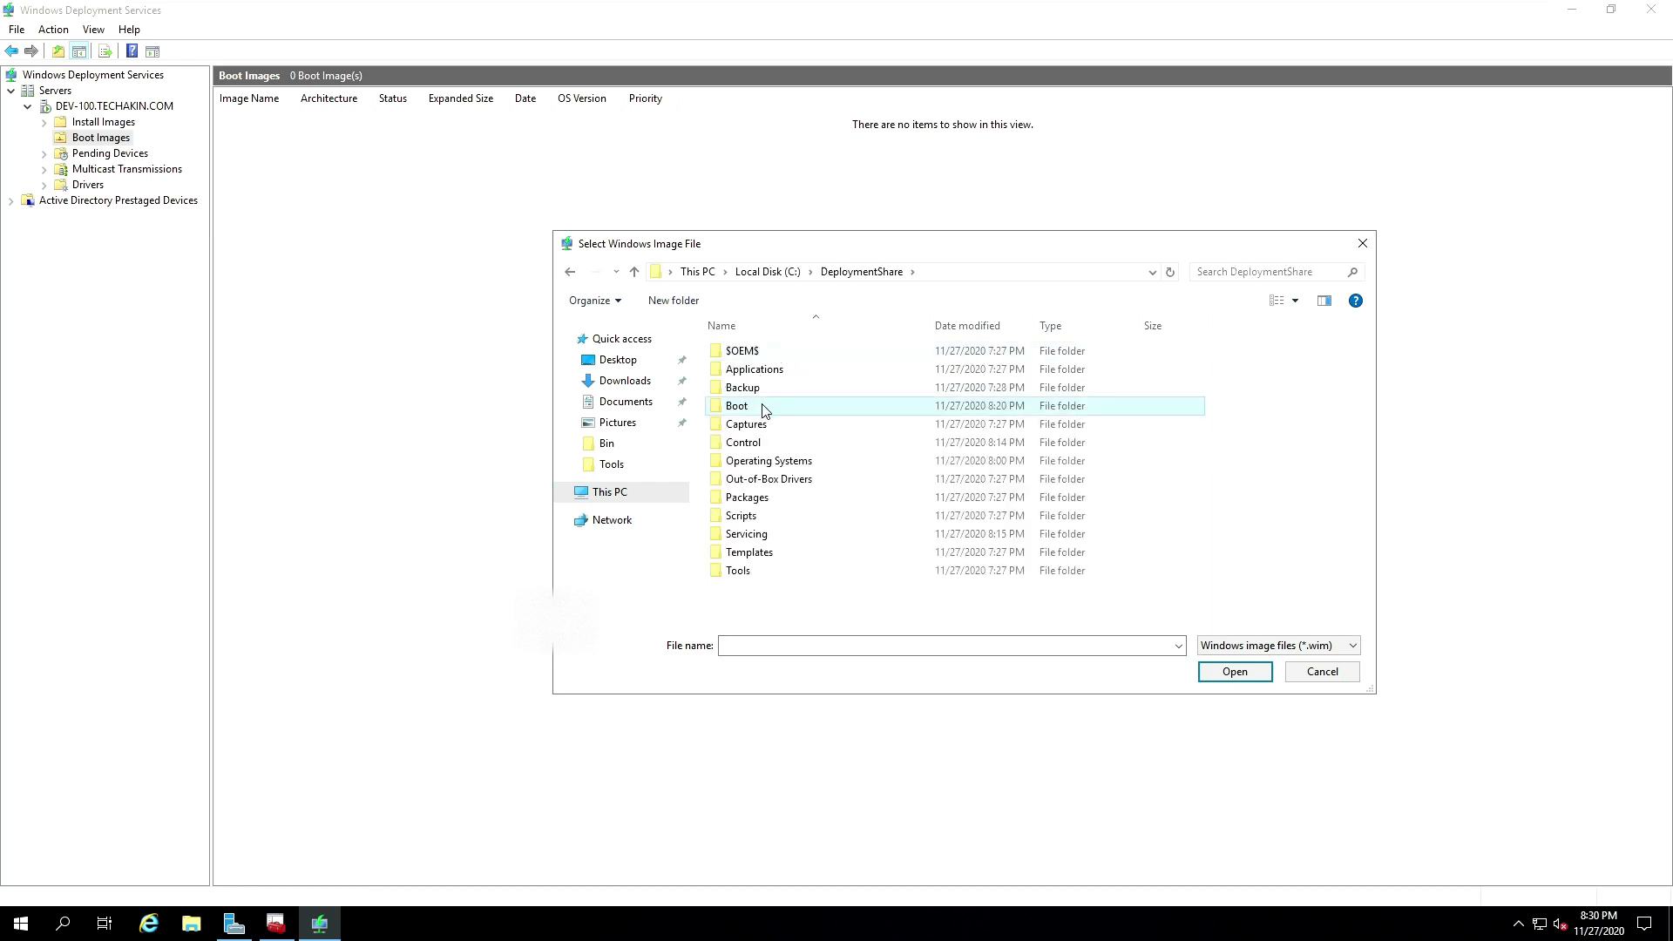
{"action": "double_click", "coordinate": [764, 410]}
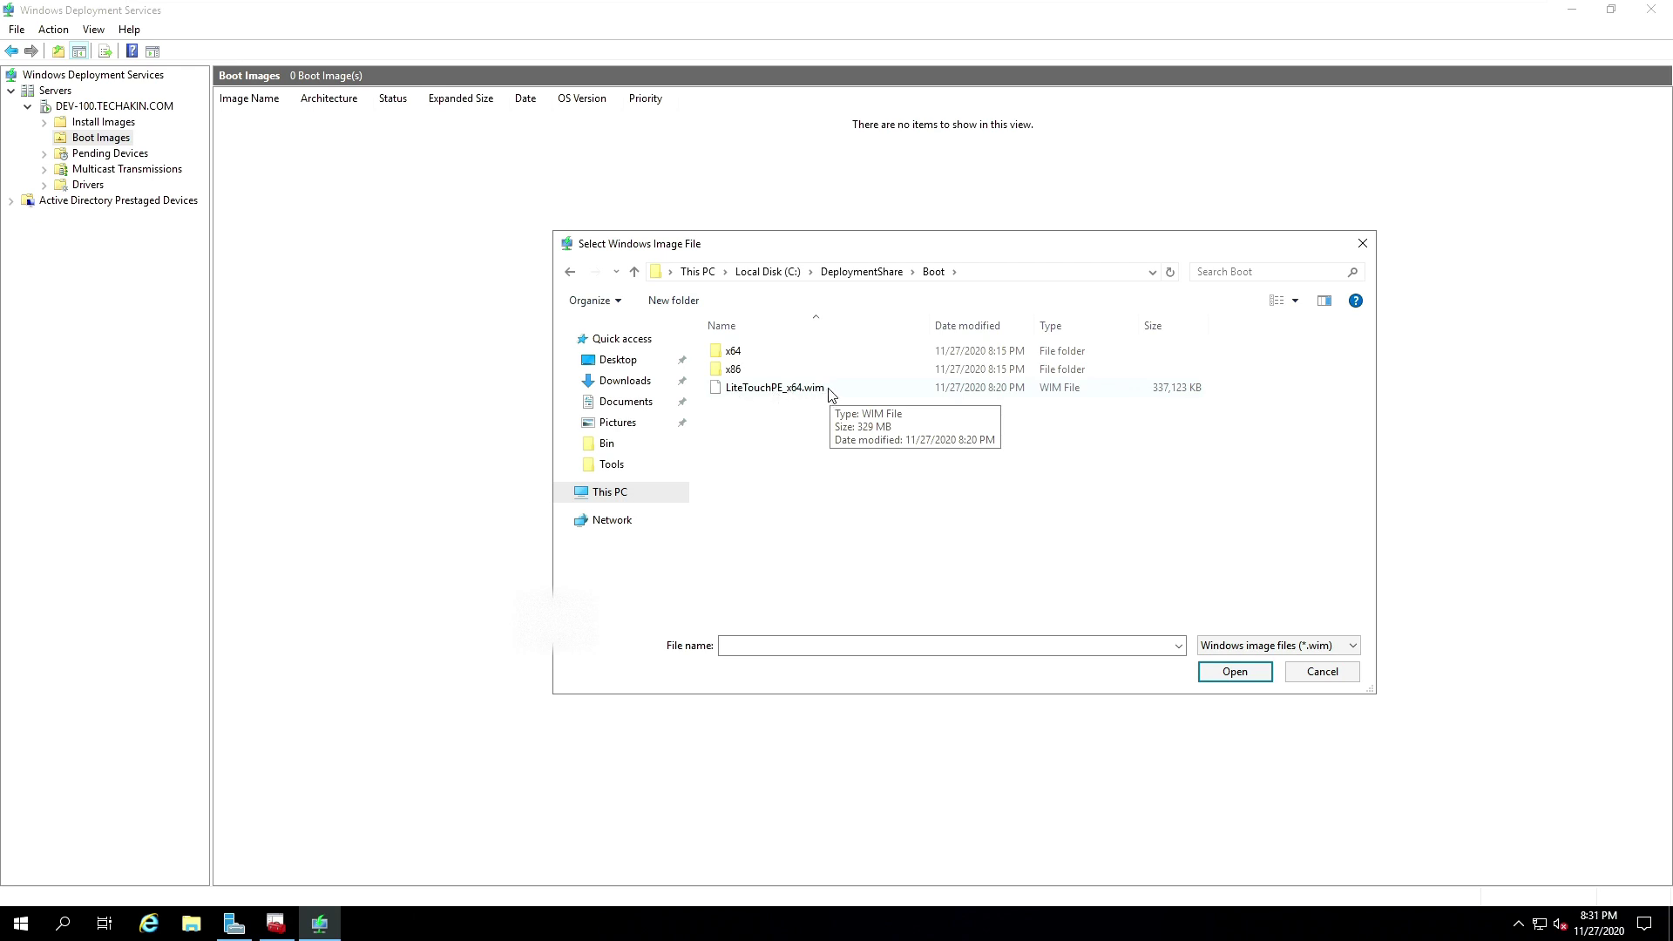
{"action": "double_click", "coordinate": [760, 395]}
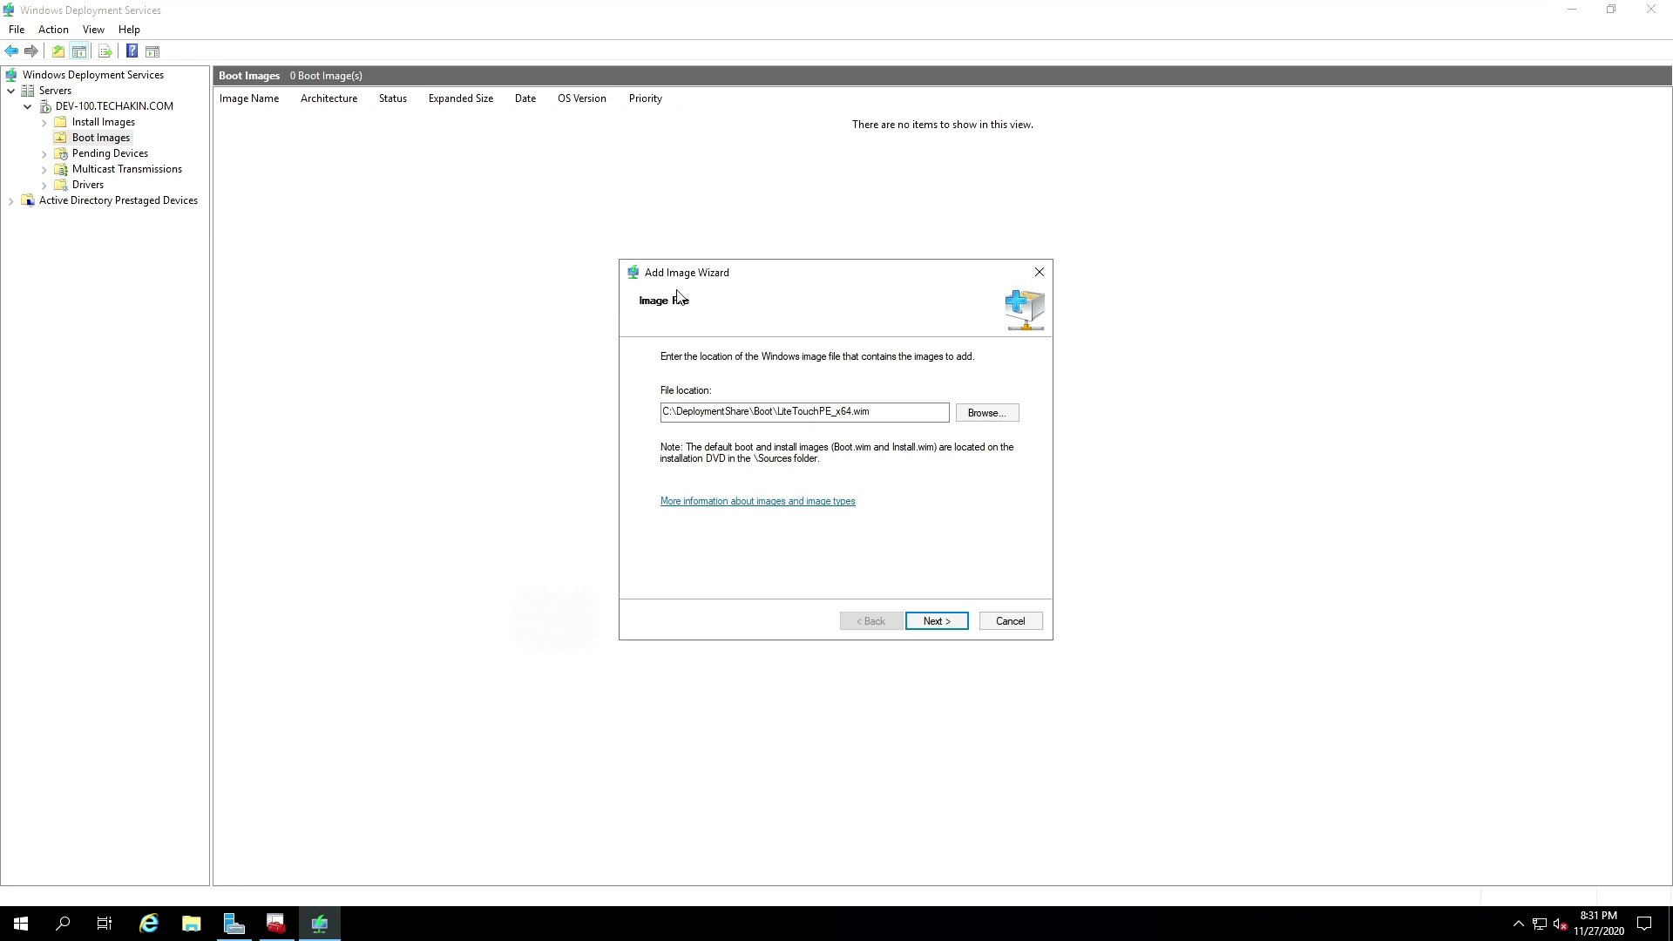
Step: Keep the name and description Lite Touch Windows PE (x64), finish adding the image and select it in the boot images list
{"action": "left_click", "coordinate": [935, 621]}
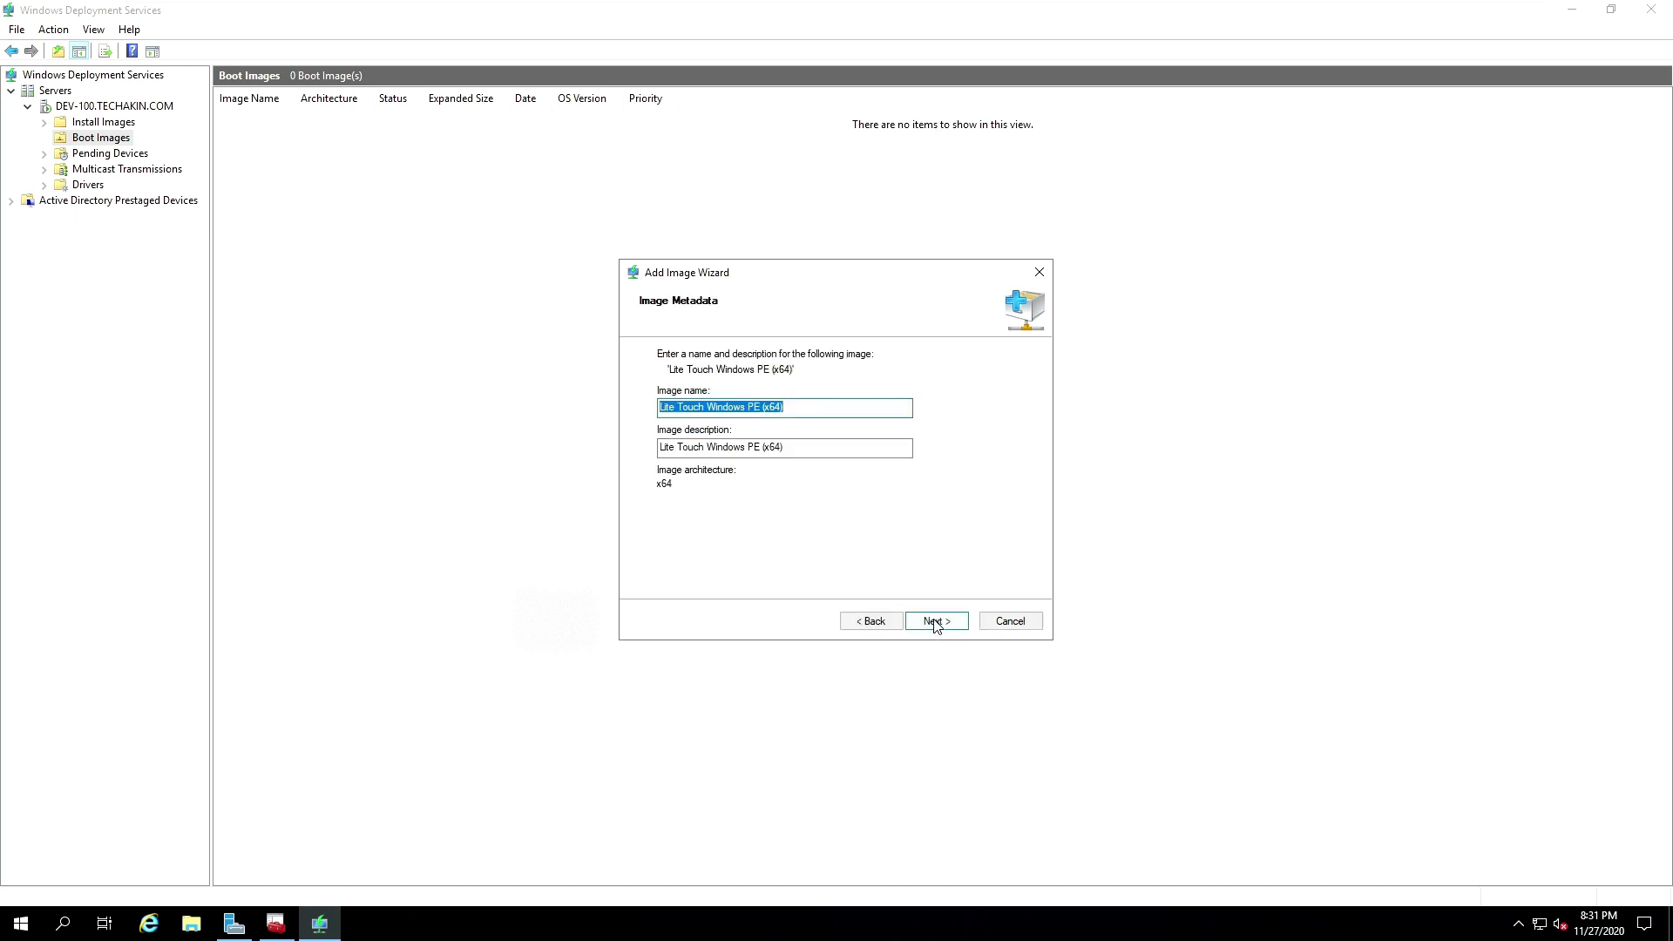
{"action": "left_click", "coordinate": [938, 622]}
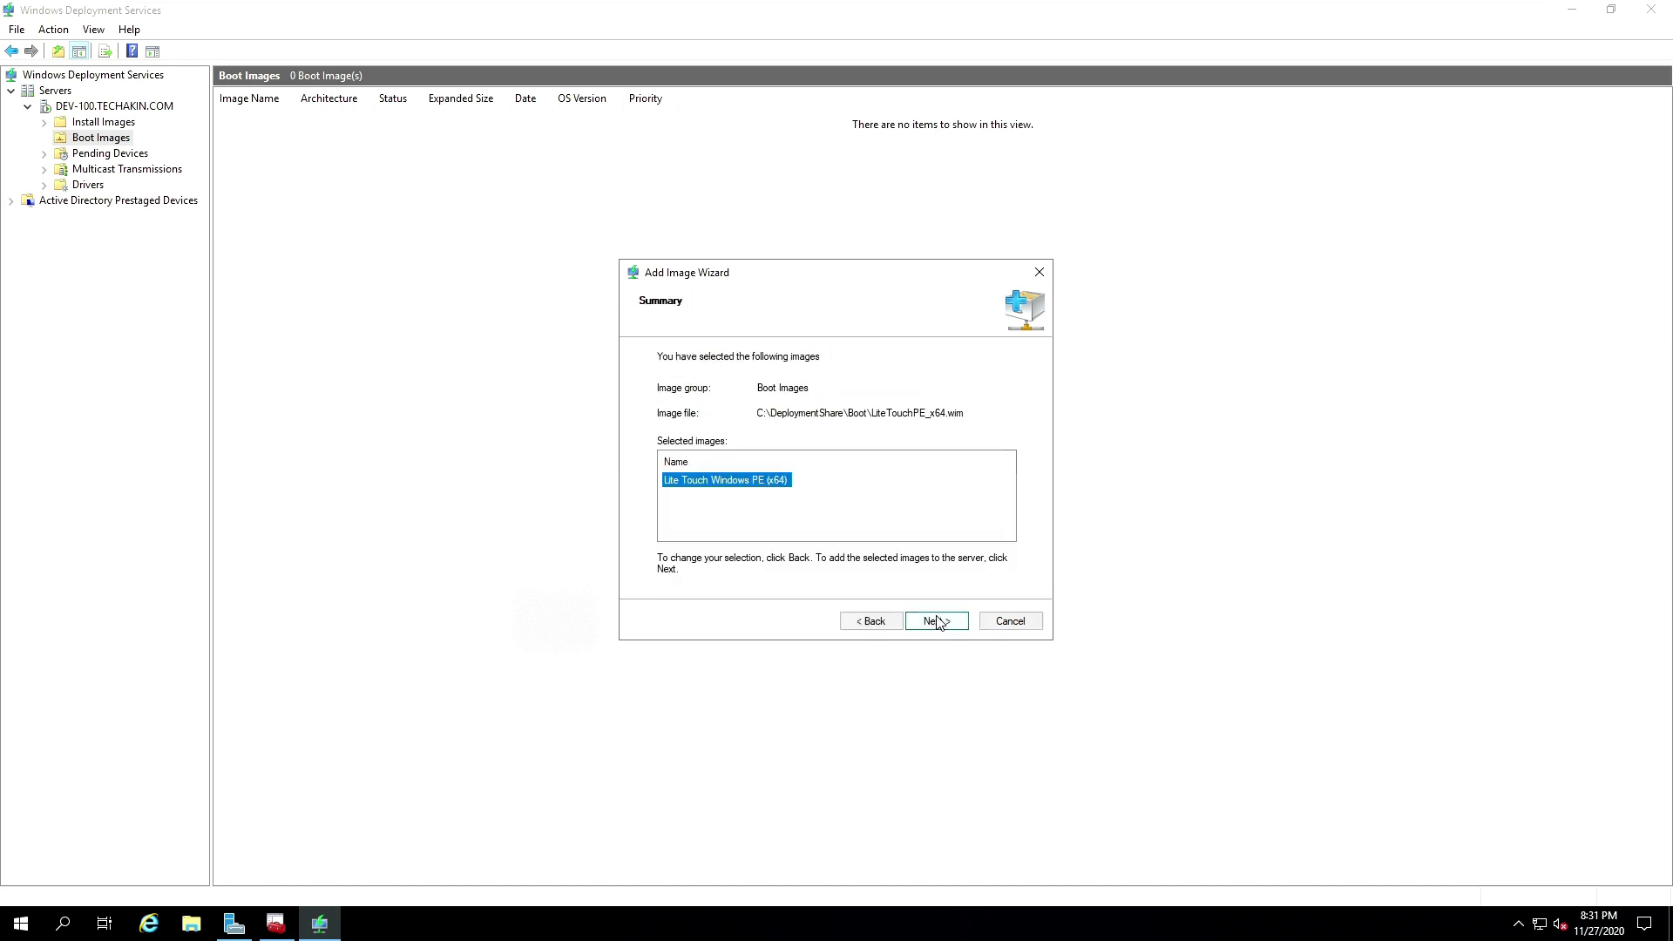
{"action": "left_click", "coordinate": [938, 622]}
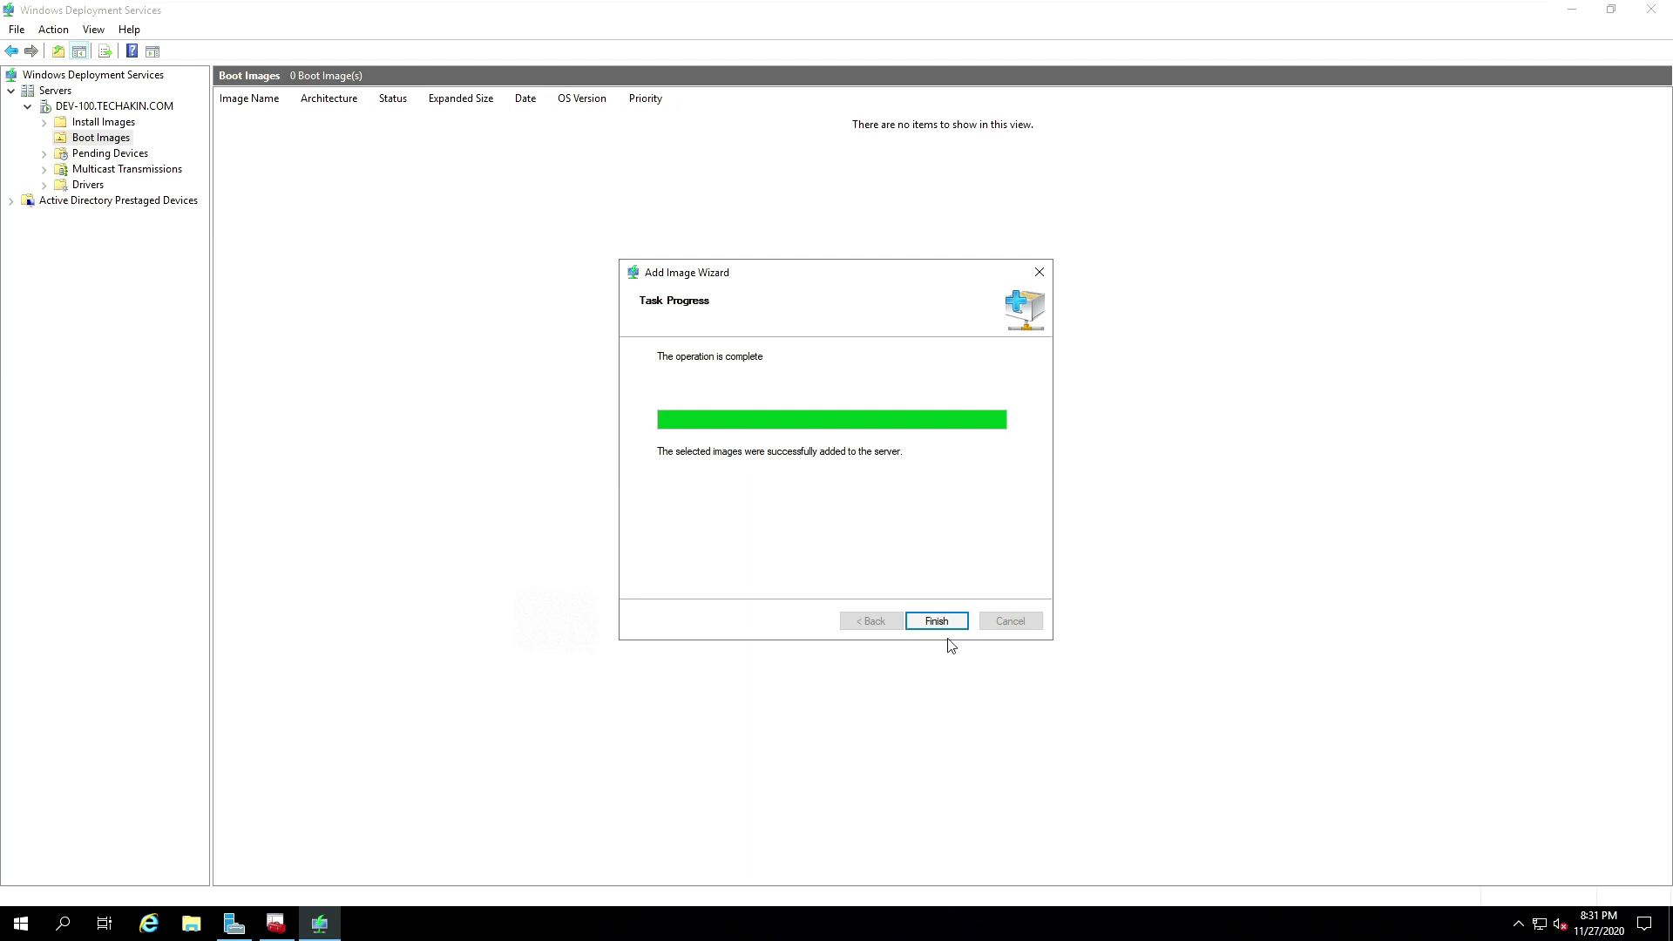
{"action": "left_click", "coordinate": [934, 620]}
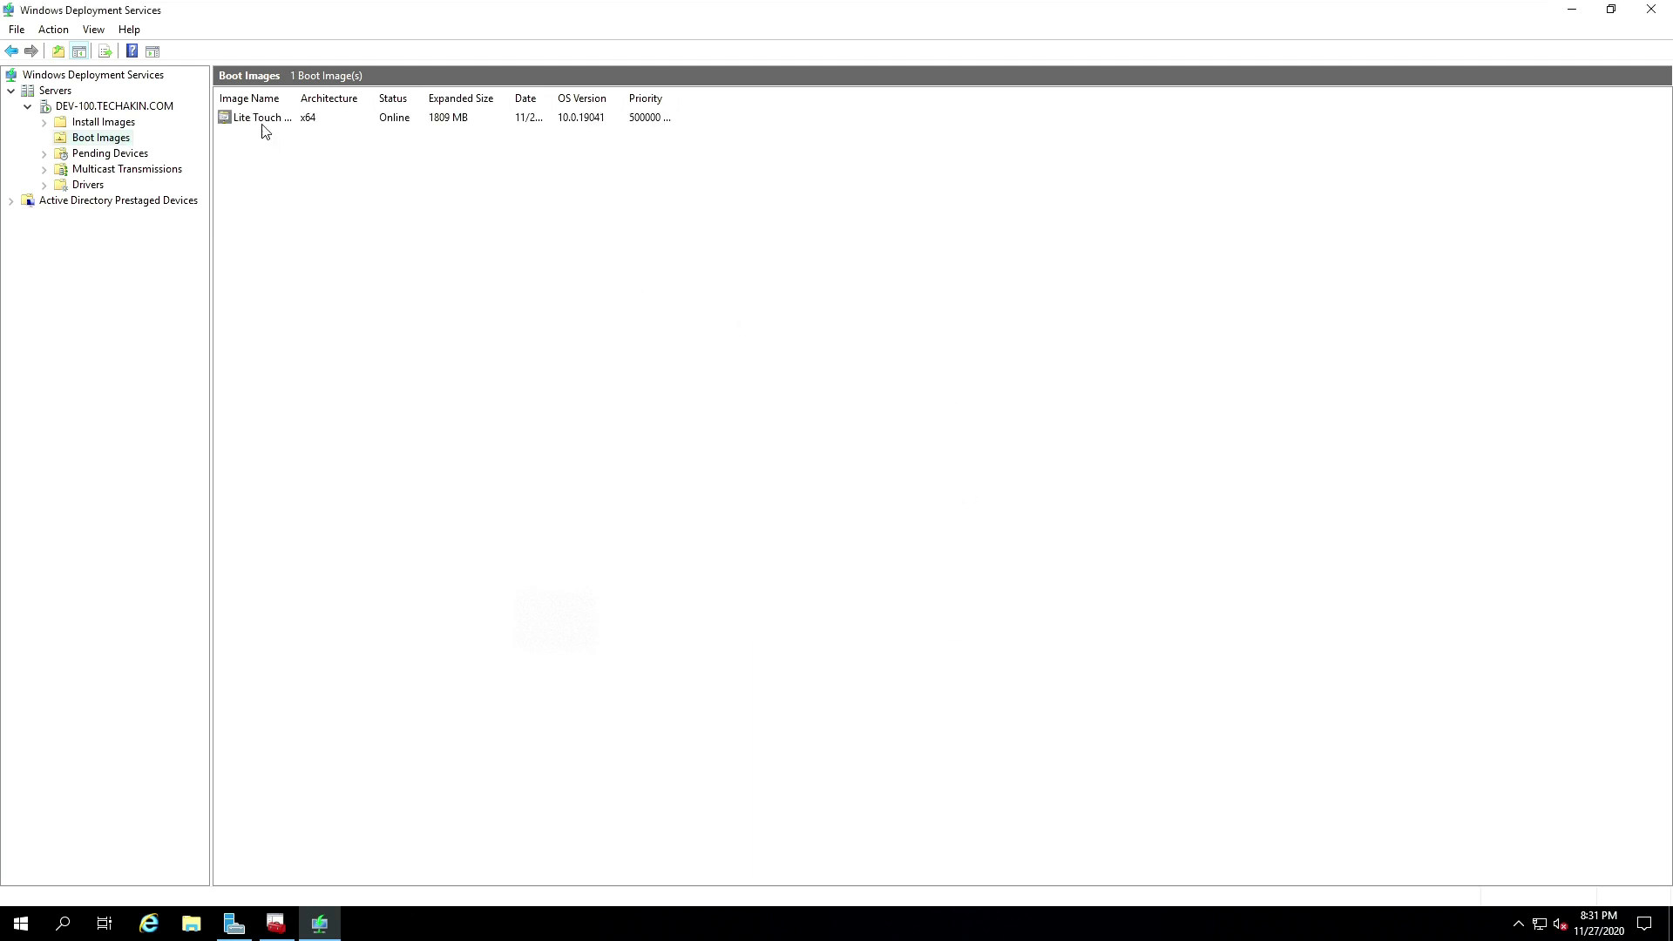
{"action": "left_click", "coordinate": [258, 120]}
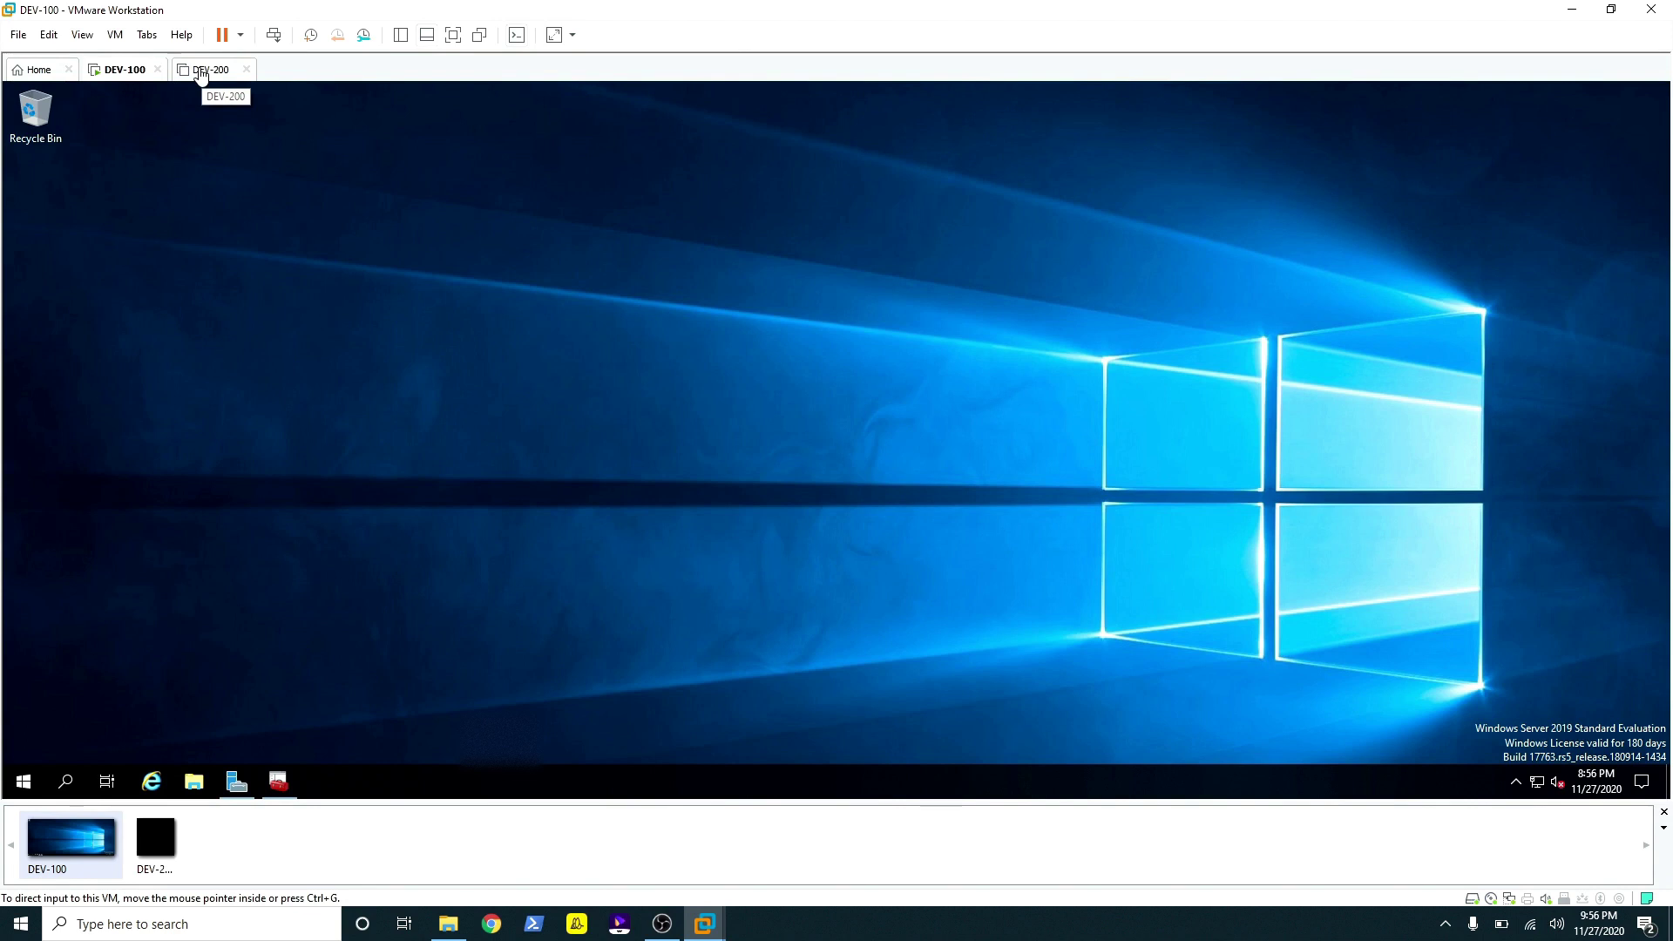
Step: Review the DEV-100 server and the DEV-200 client virtual machine in VMware Workstation
{"action": "left_click", "coordinate": [200, 74]}
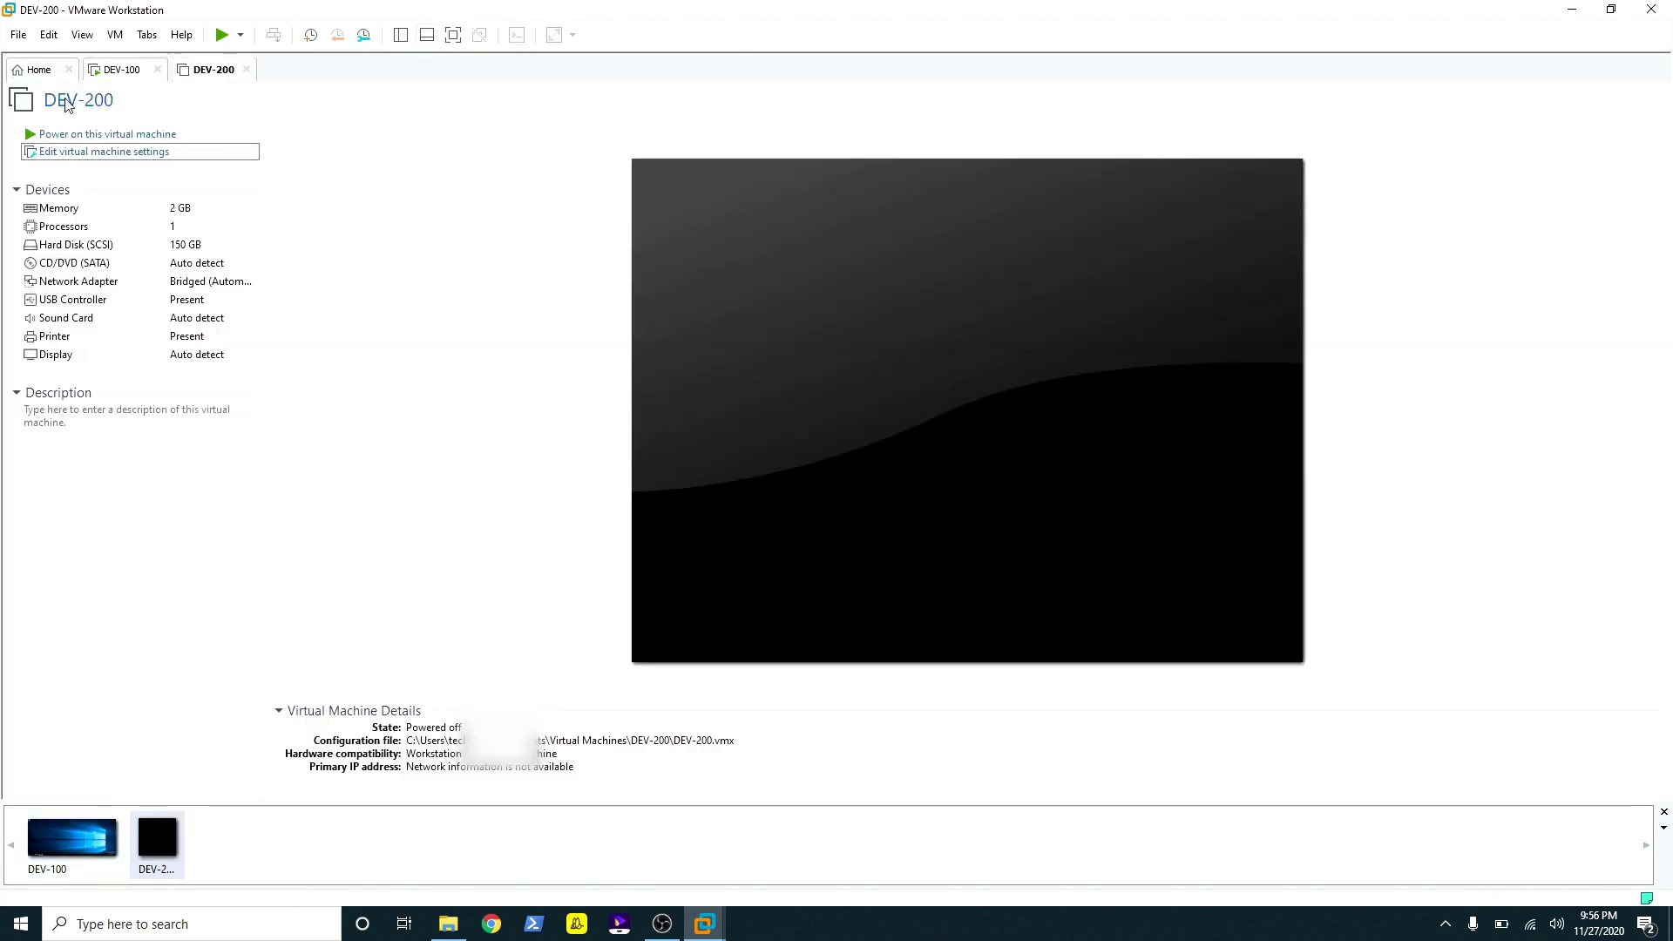
{"action": "left_click", "coordinate": [112, 76]}
{"action": "left_click", "coordinate": [219, 181]}
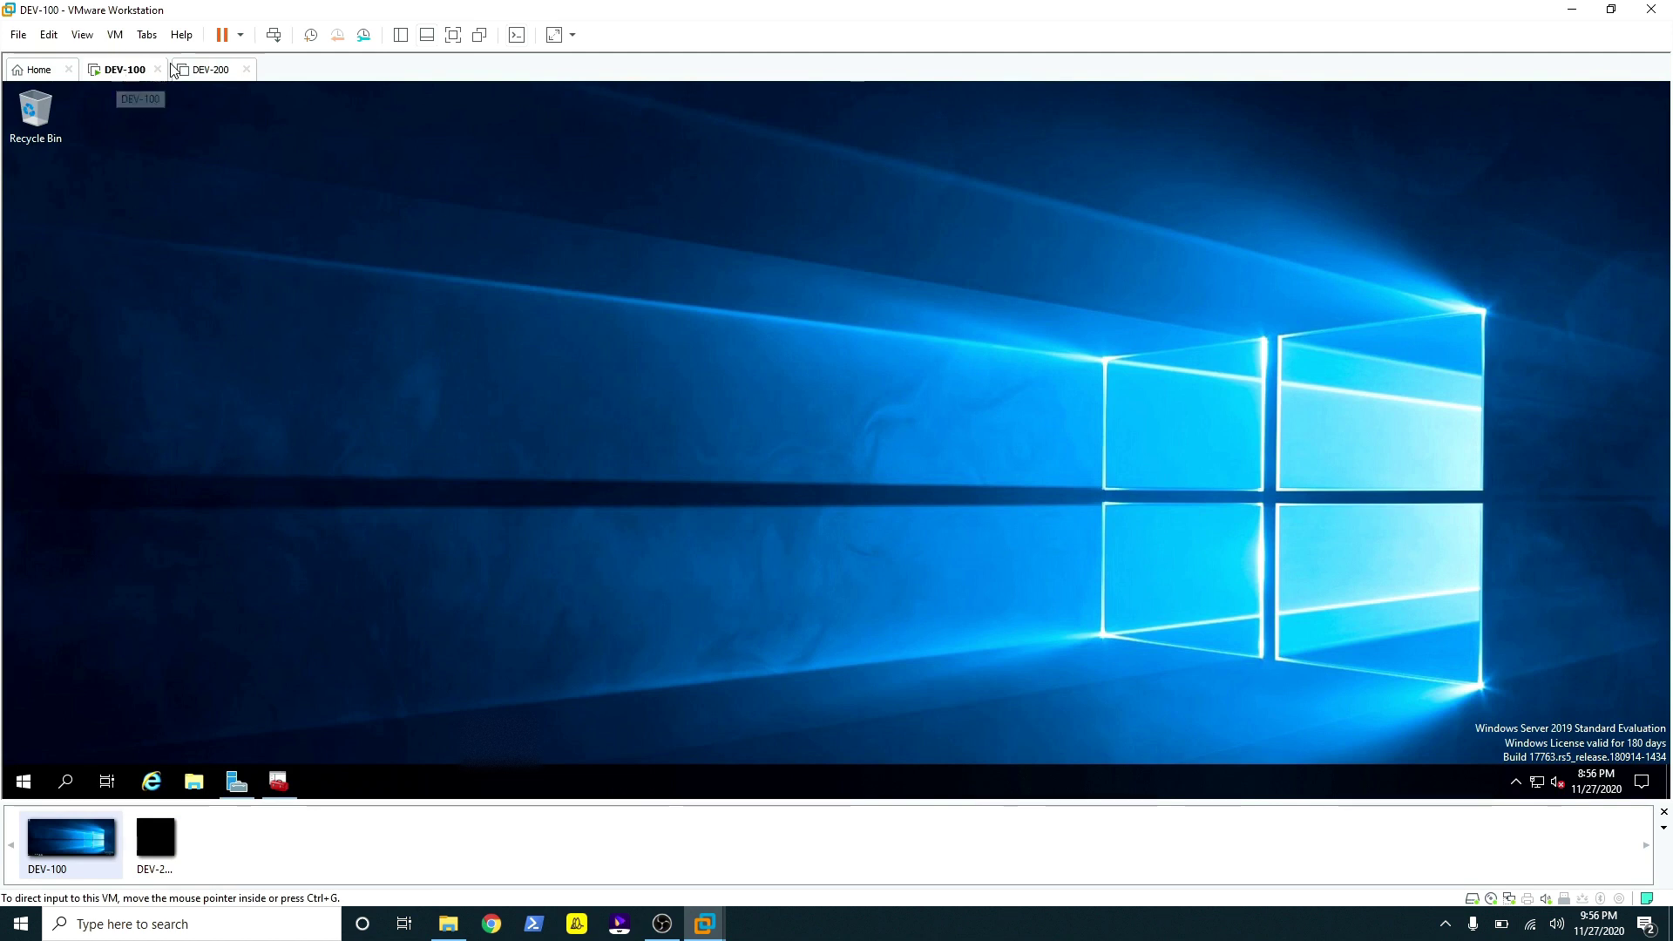
{"action": "left_click", "coordinate": [217, 73]}
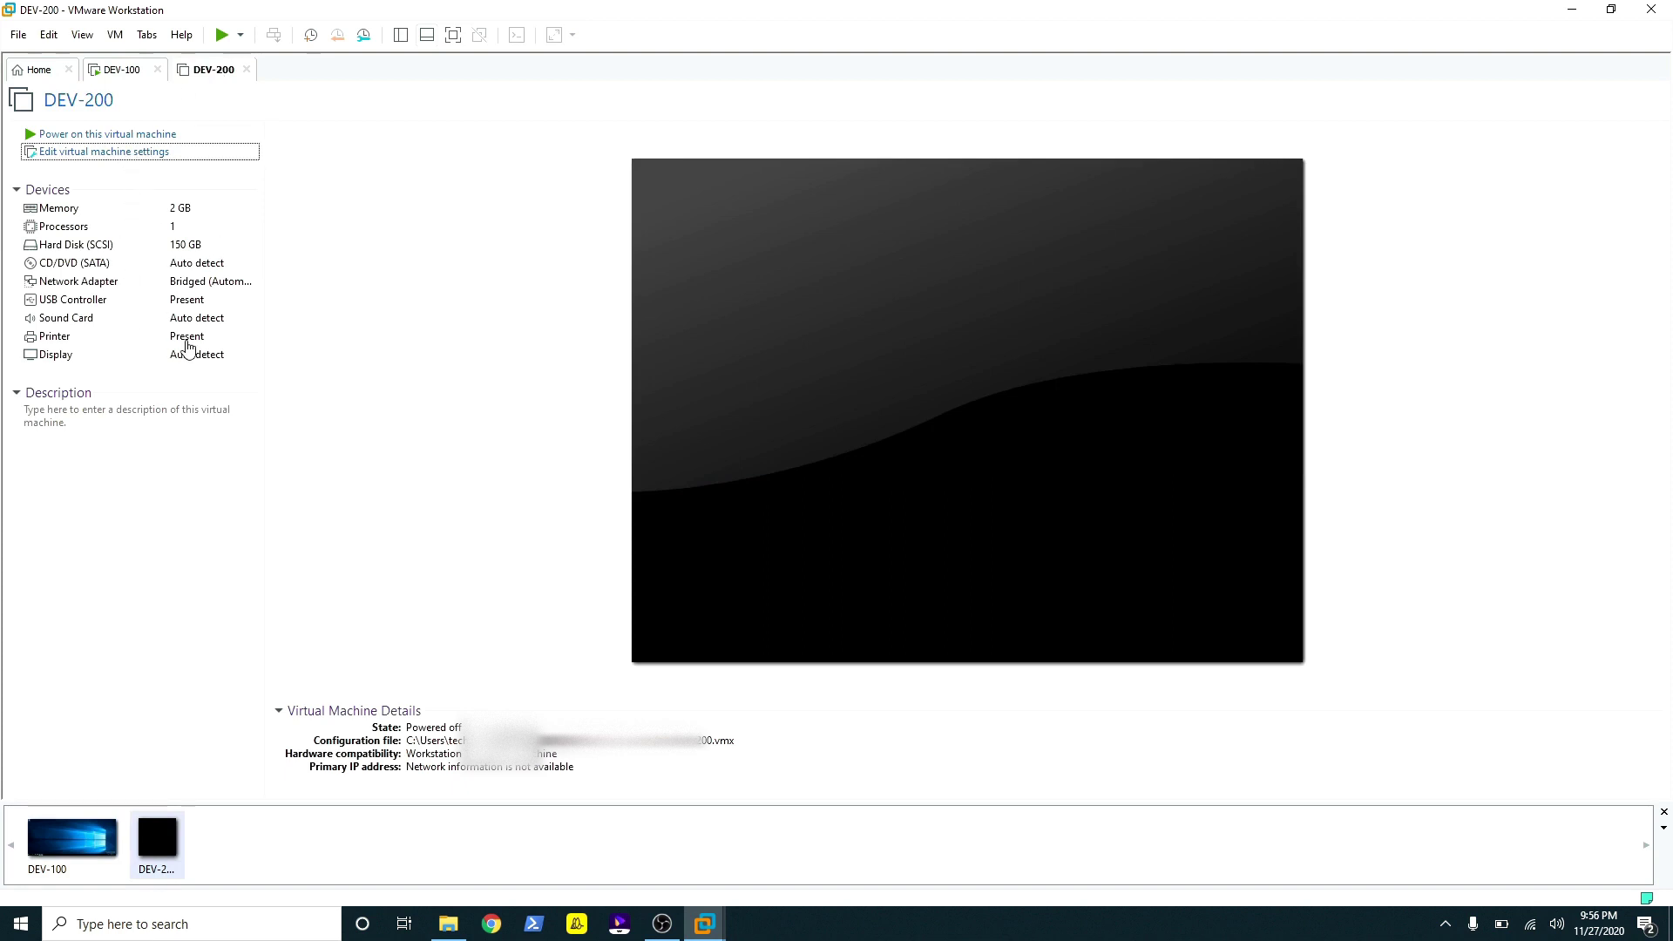
{"action": "left_click", "coordinate": [122, 70]}
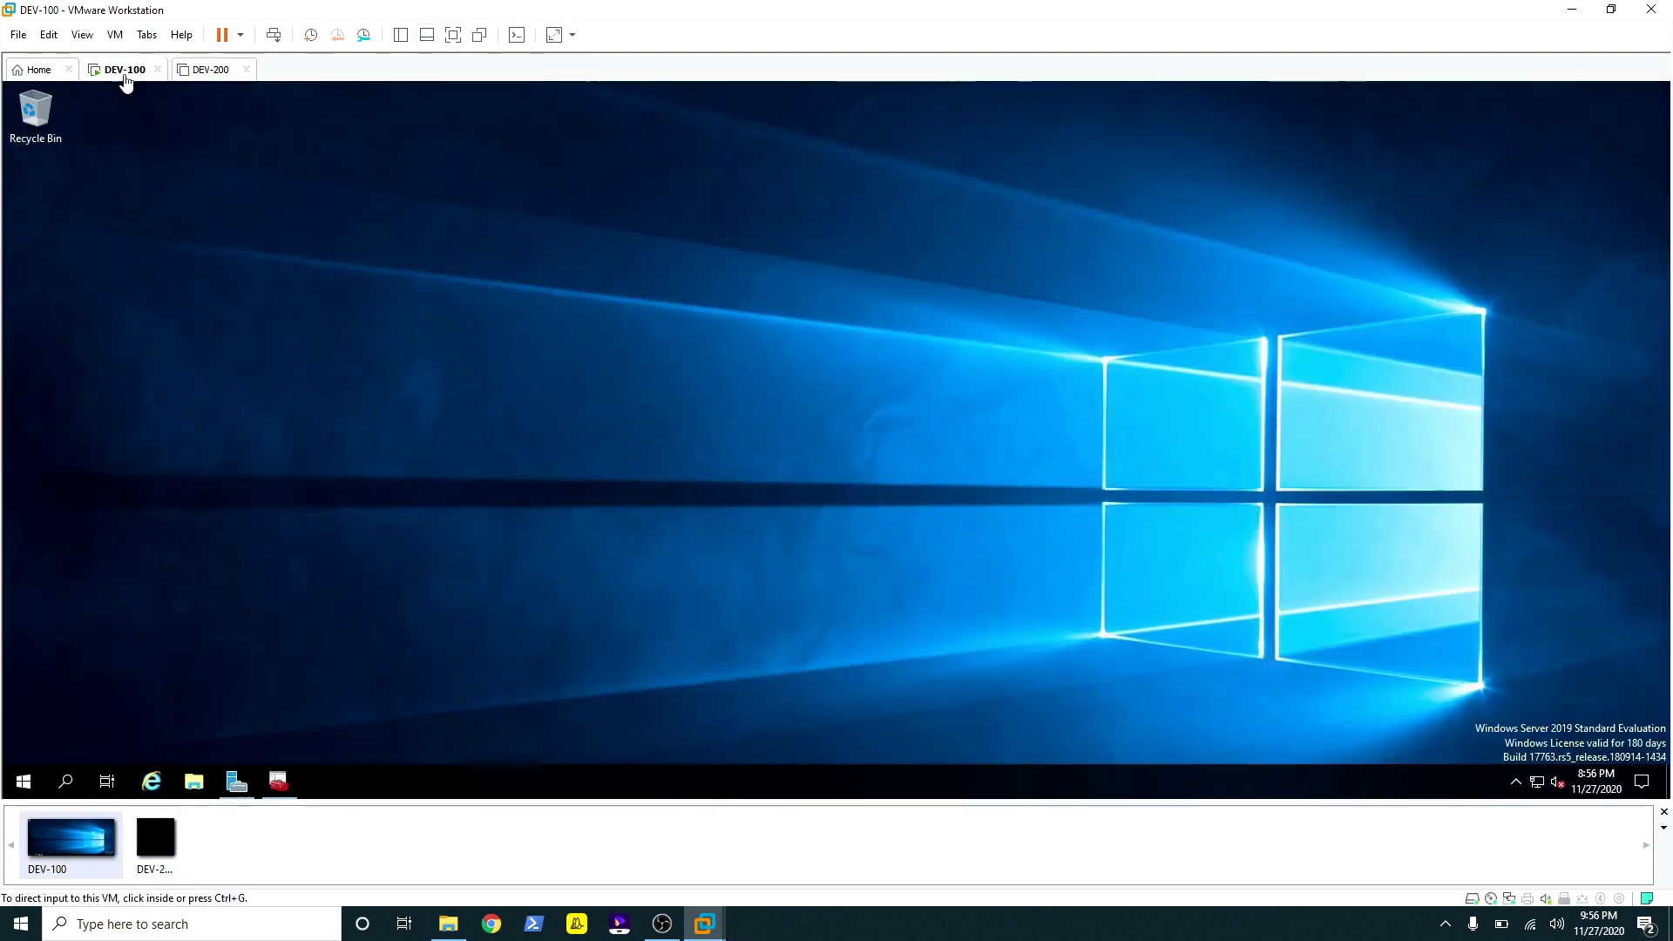
{"action": "left_click", "coordinate": [115, 153]}
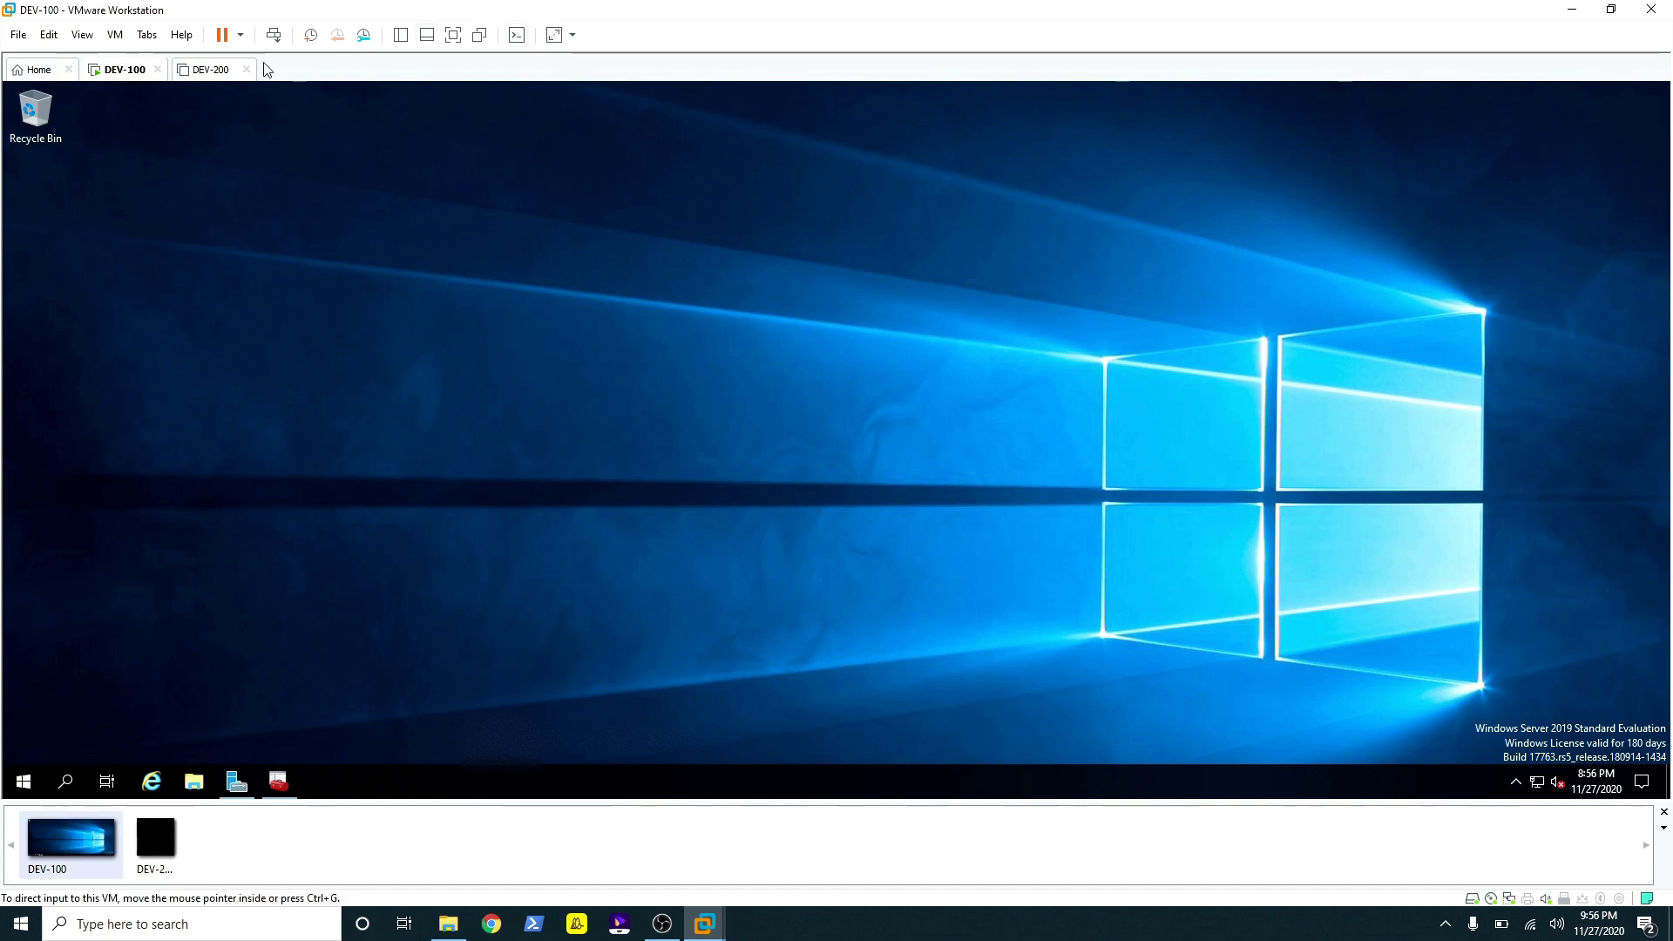
Step: Power on the DEV-200 virtual machine and direct keyboard input to its console for the boot
{"action": "left_click", "coordinate": [200, 75]}
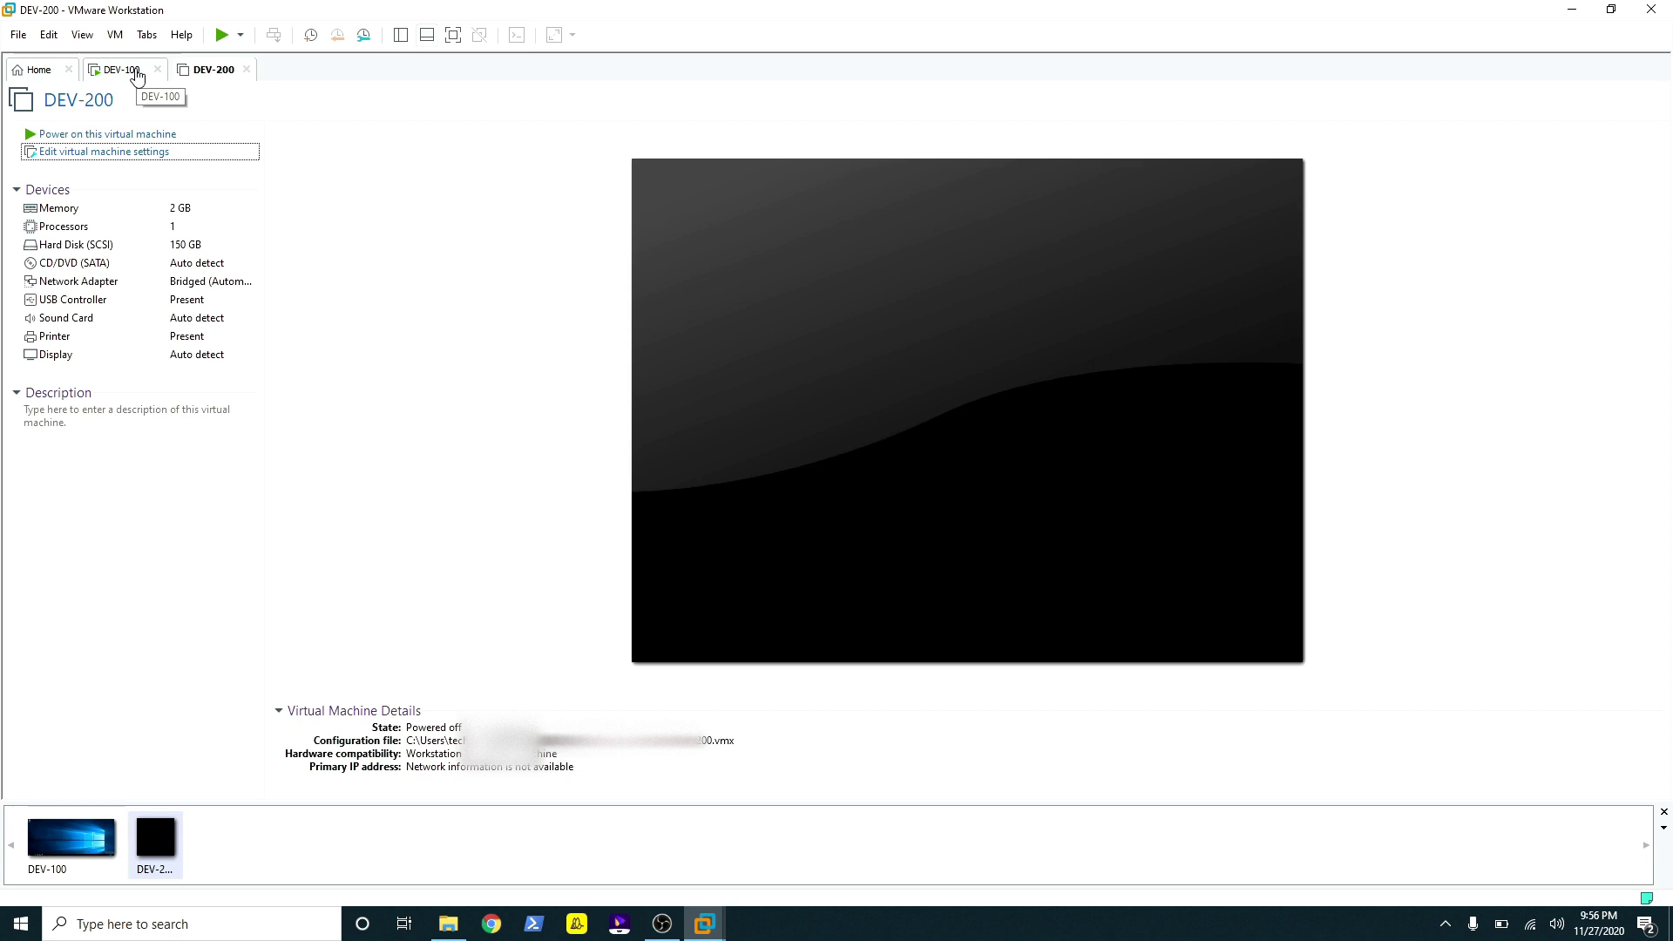
{"action": "left_click", "coordinate": [147, 136]}
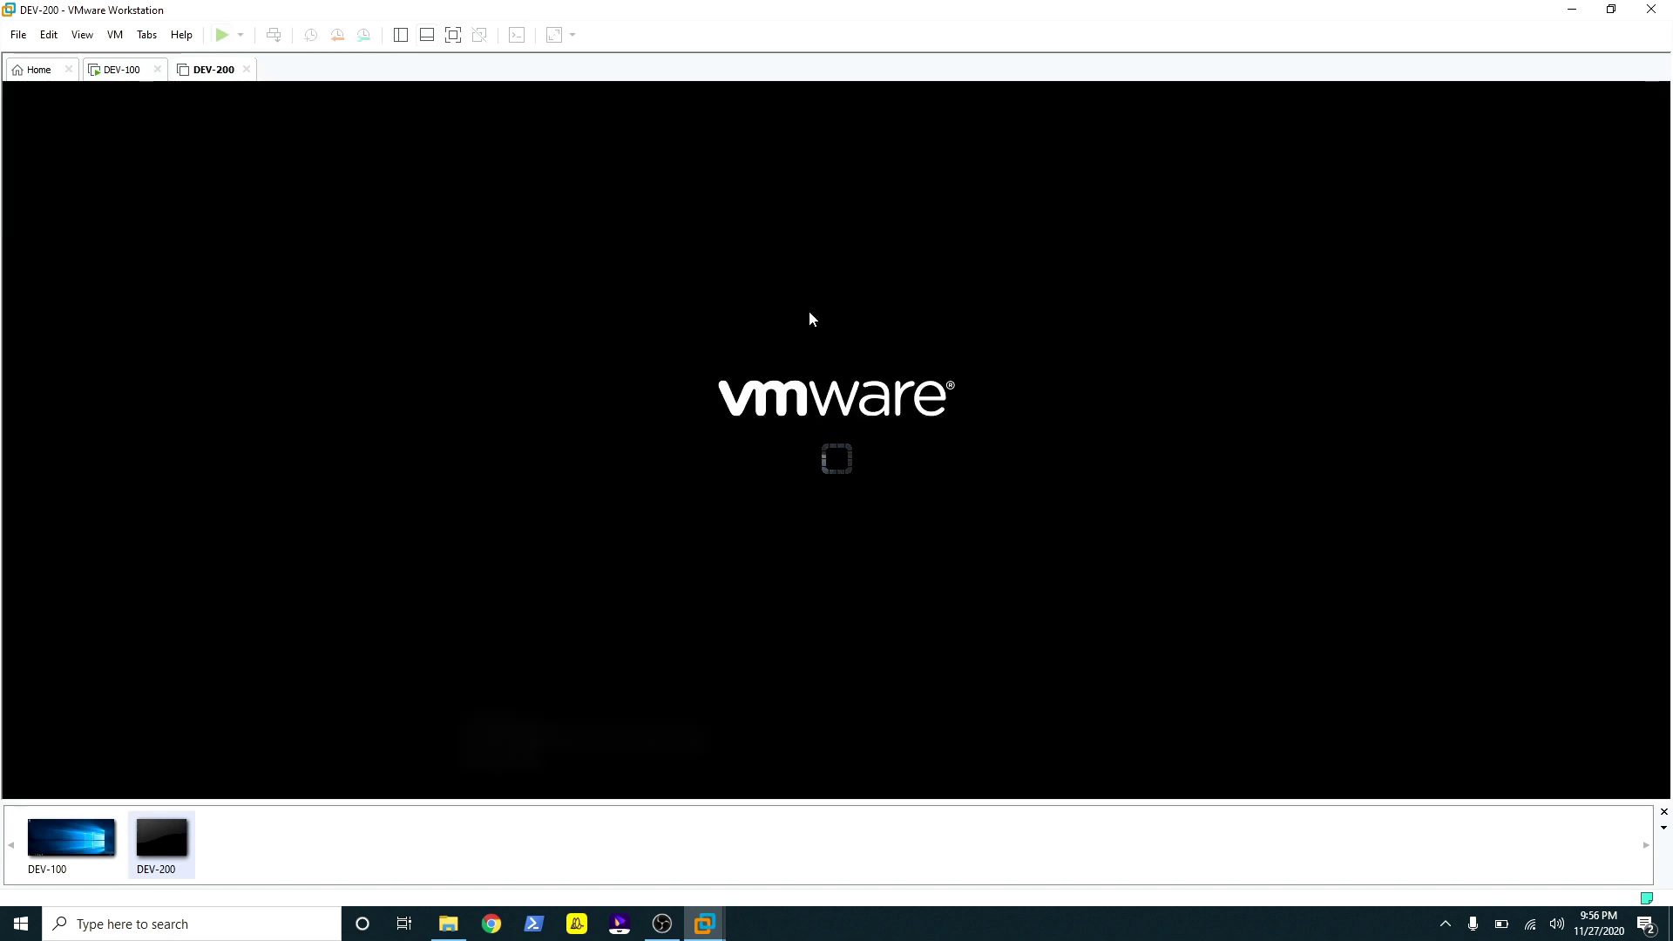
{"action": "left_click", "coordinate": [810, 312]}
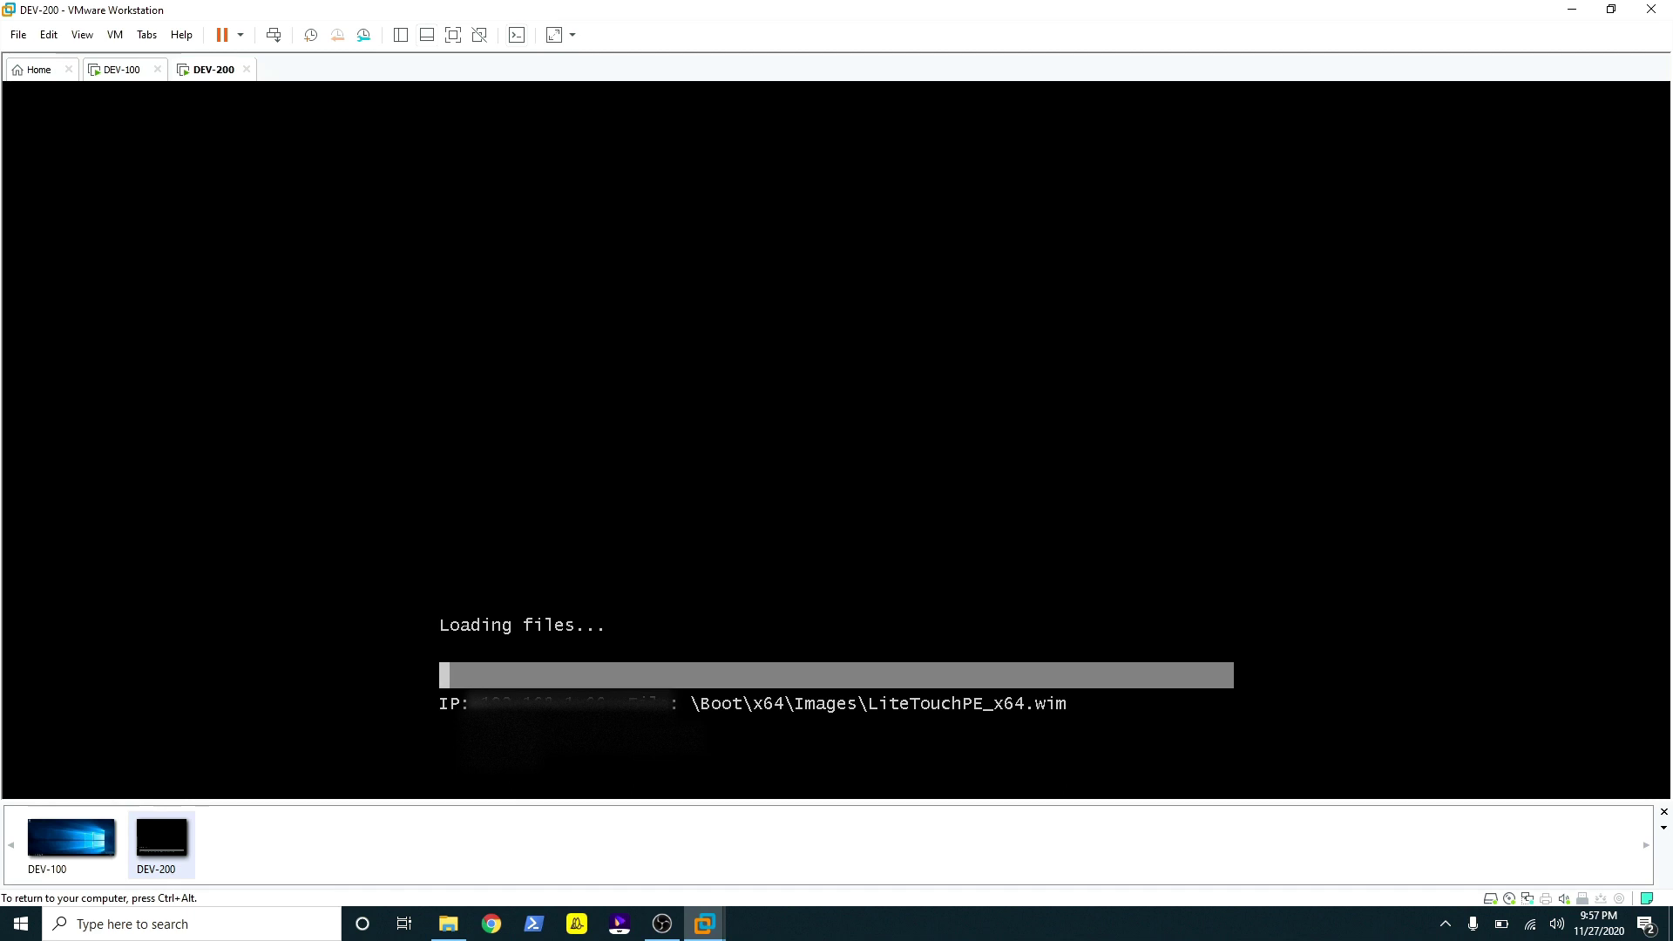
Step: On the DEV-100 server, examine the LiteTouchPE_x64.wim file in C:\DeploymentShare\Boot
{"action": "key", "text": "ctrl+alt"}
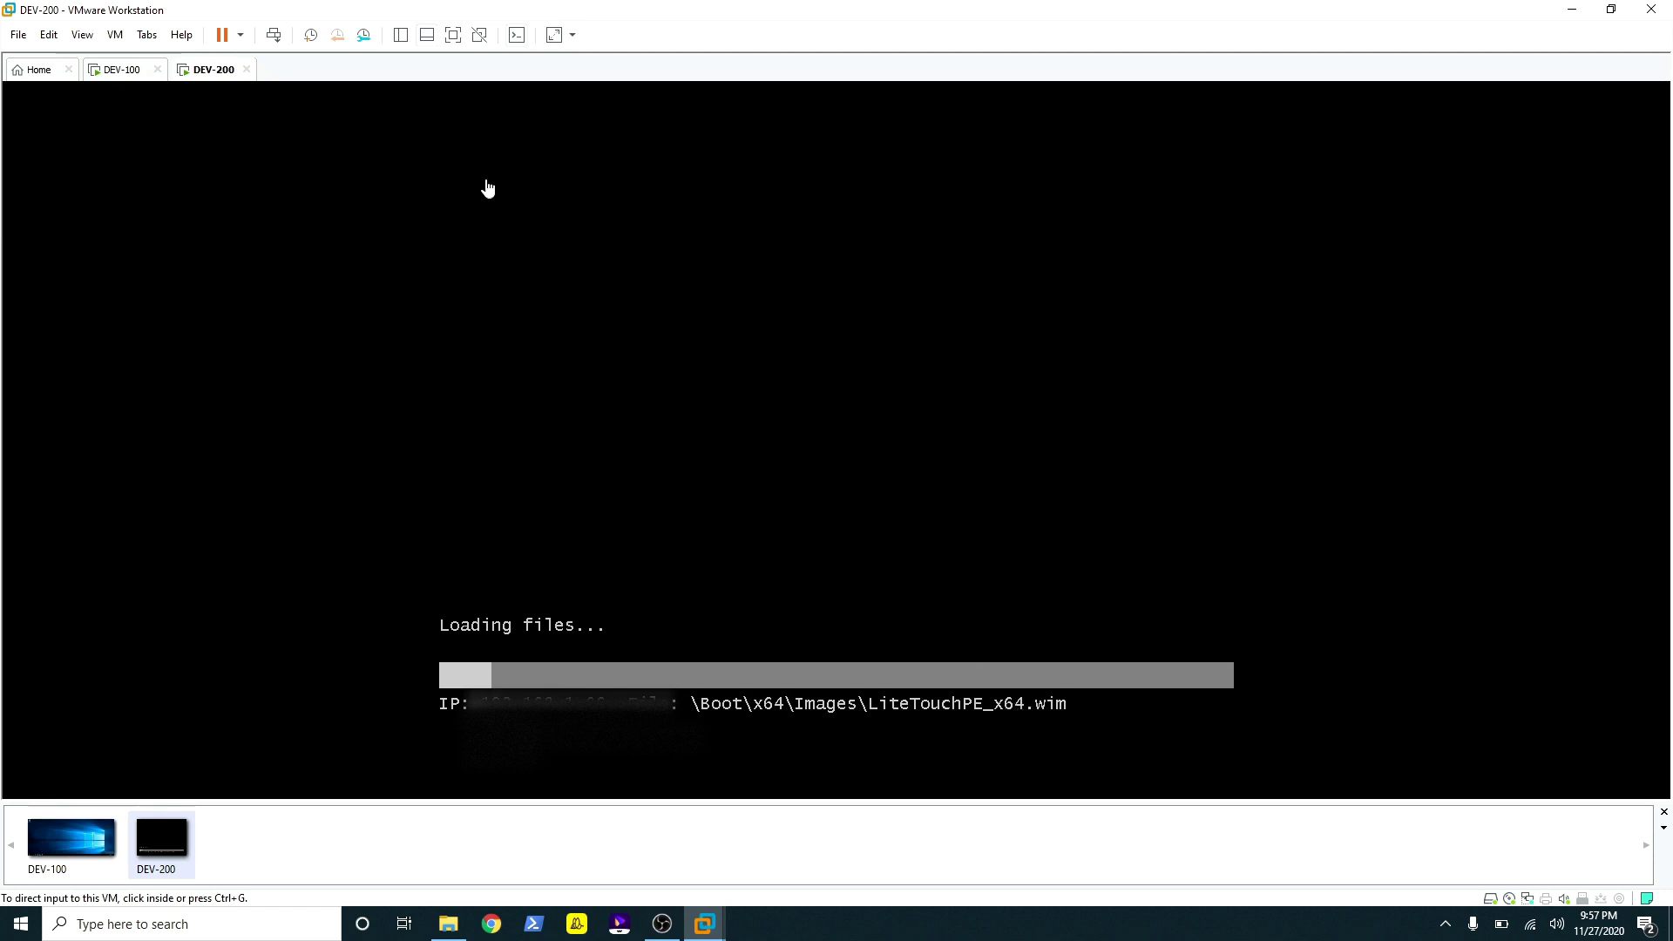
{"action": "left_click", "coordinate": [126, 72]}
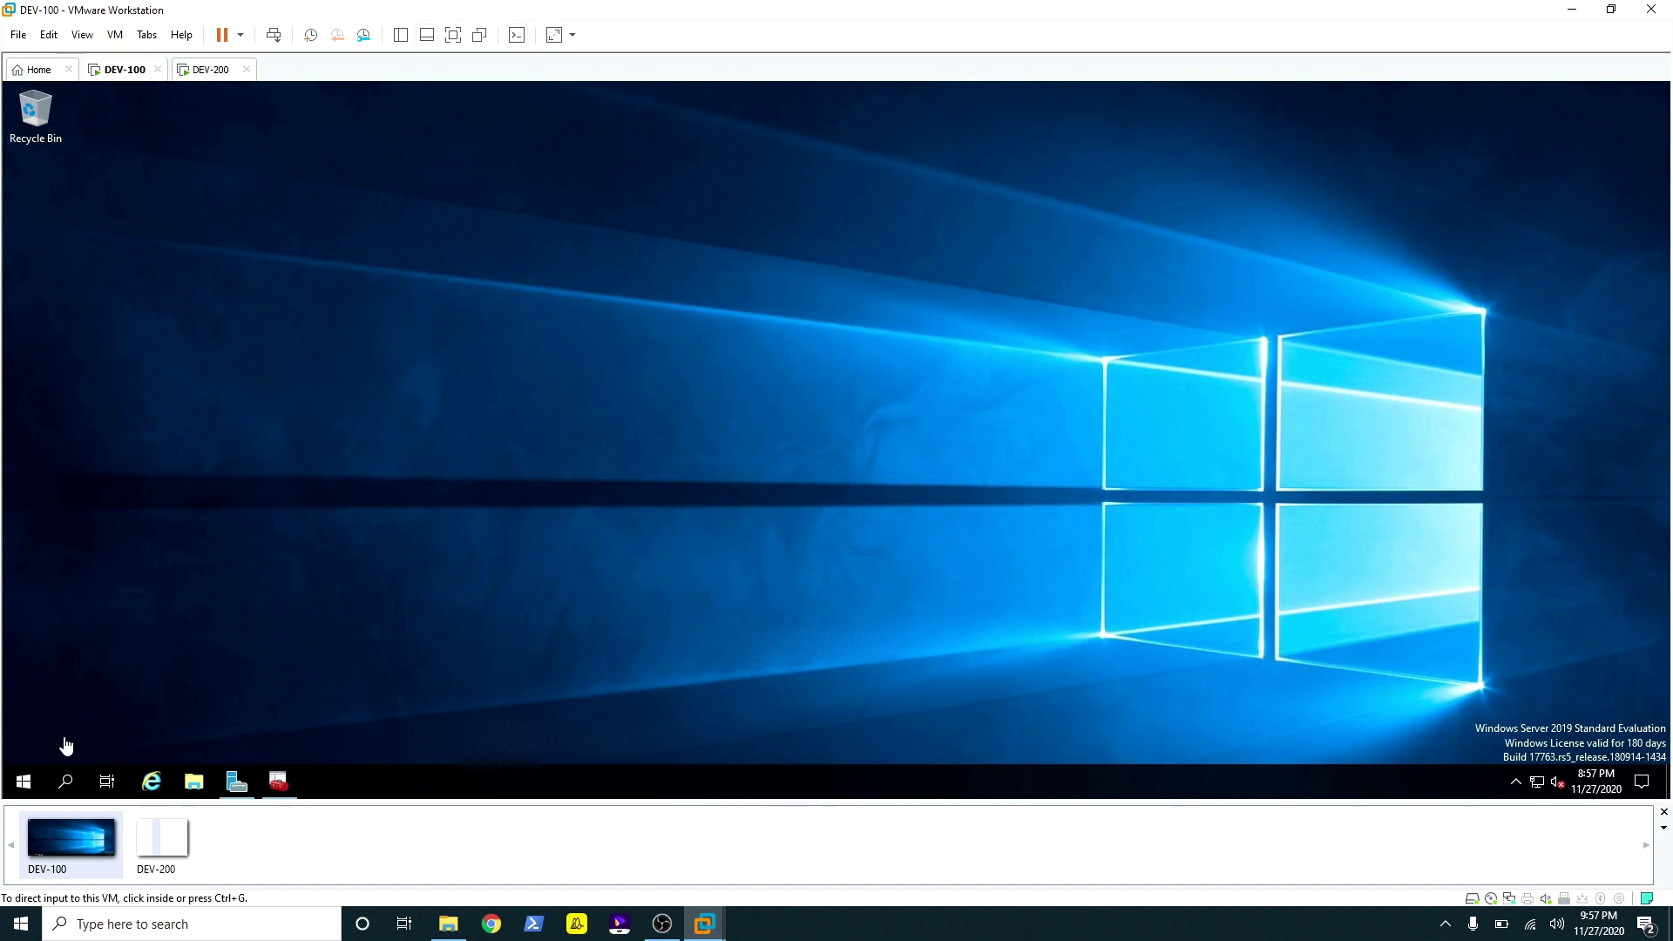
{"action": "left_click", "coordinate": [21, 783]}
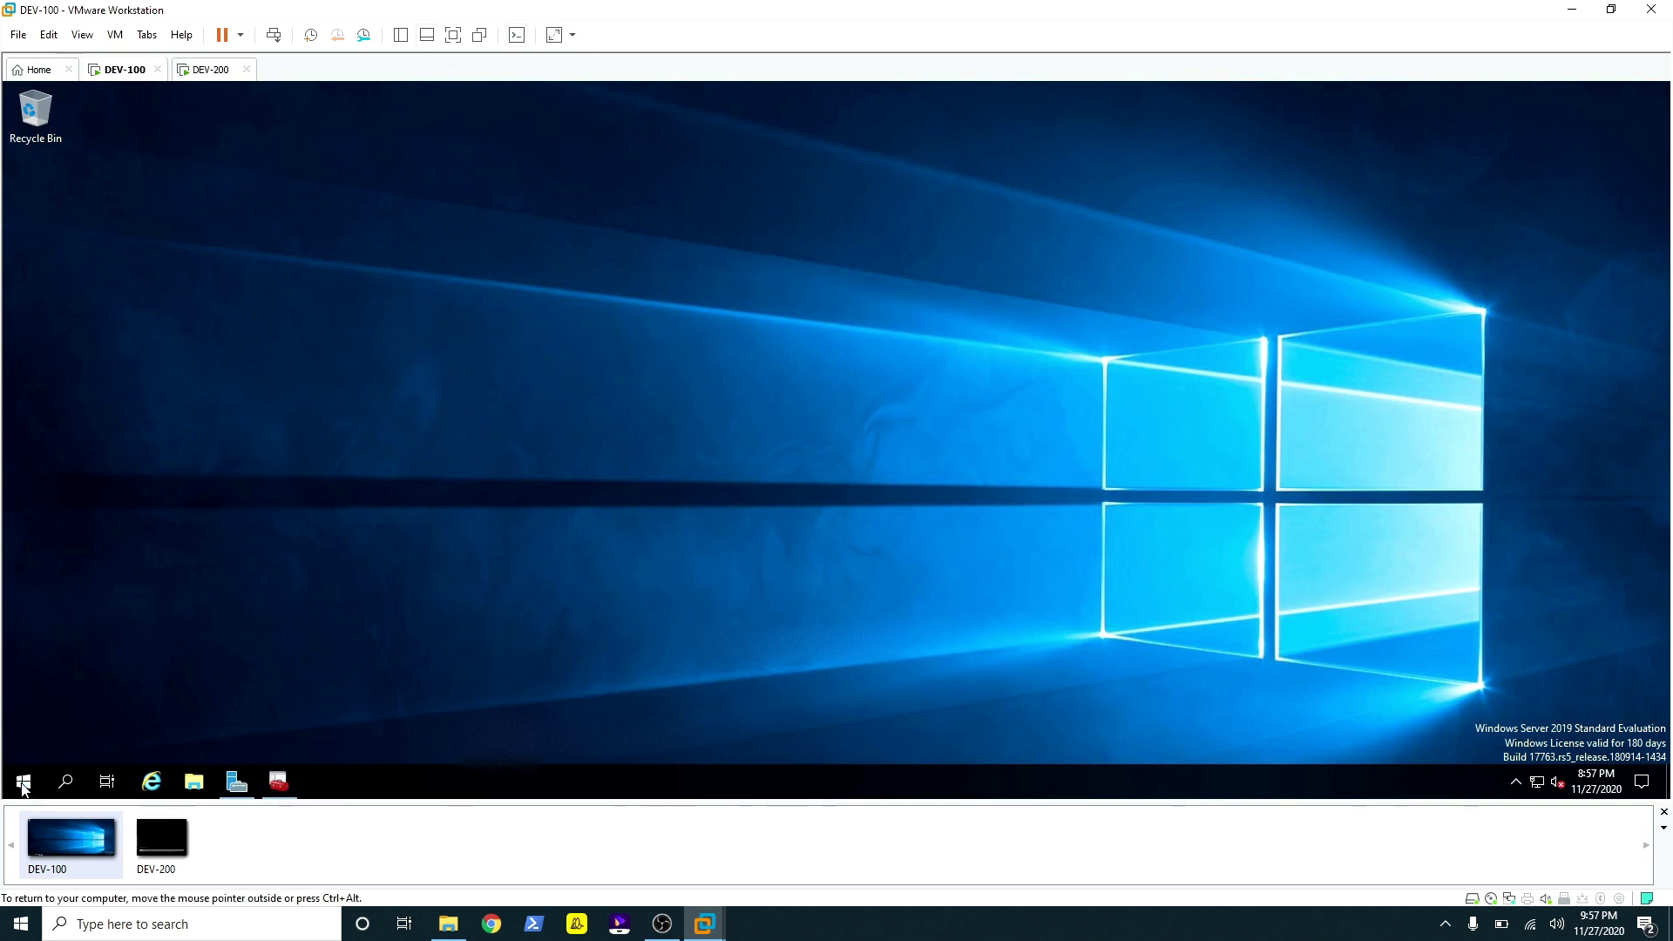
{"action": "left_click", "coordinate": [194, 783]}
{"action": "left_click", "coordinate": [425, 469]}
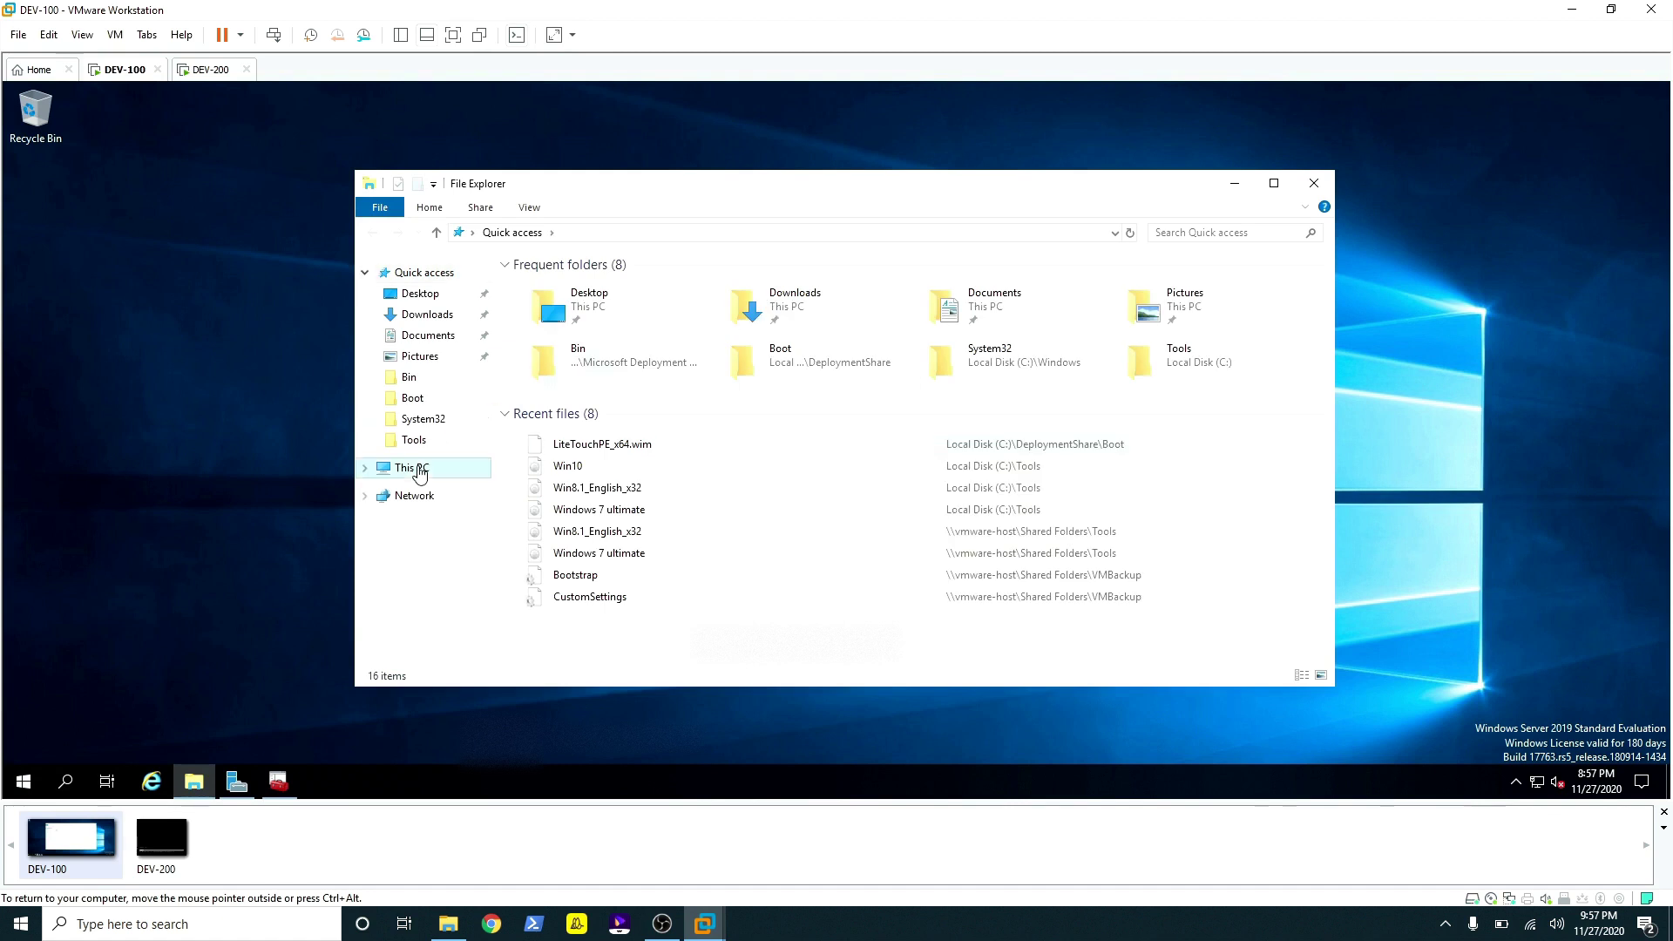
{"action": "double_click", "coordinate": [621, 474]}
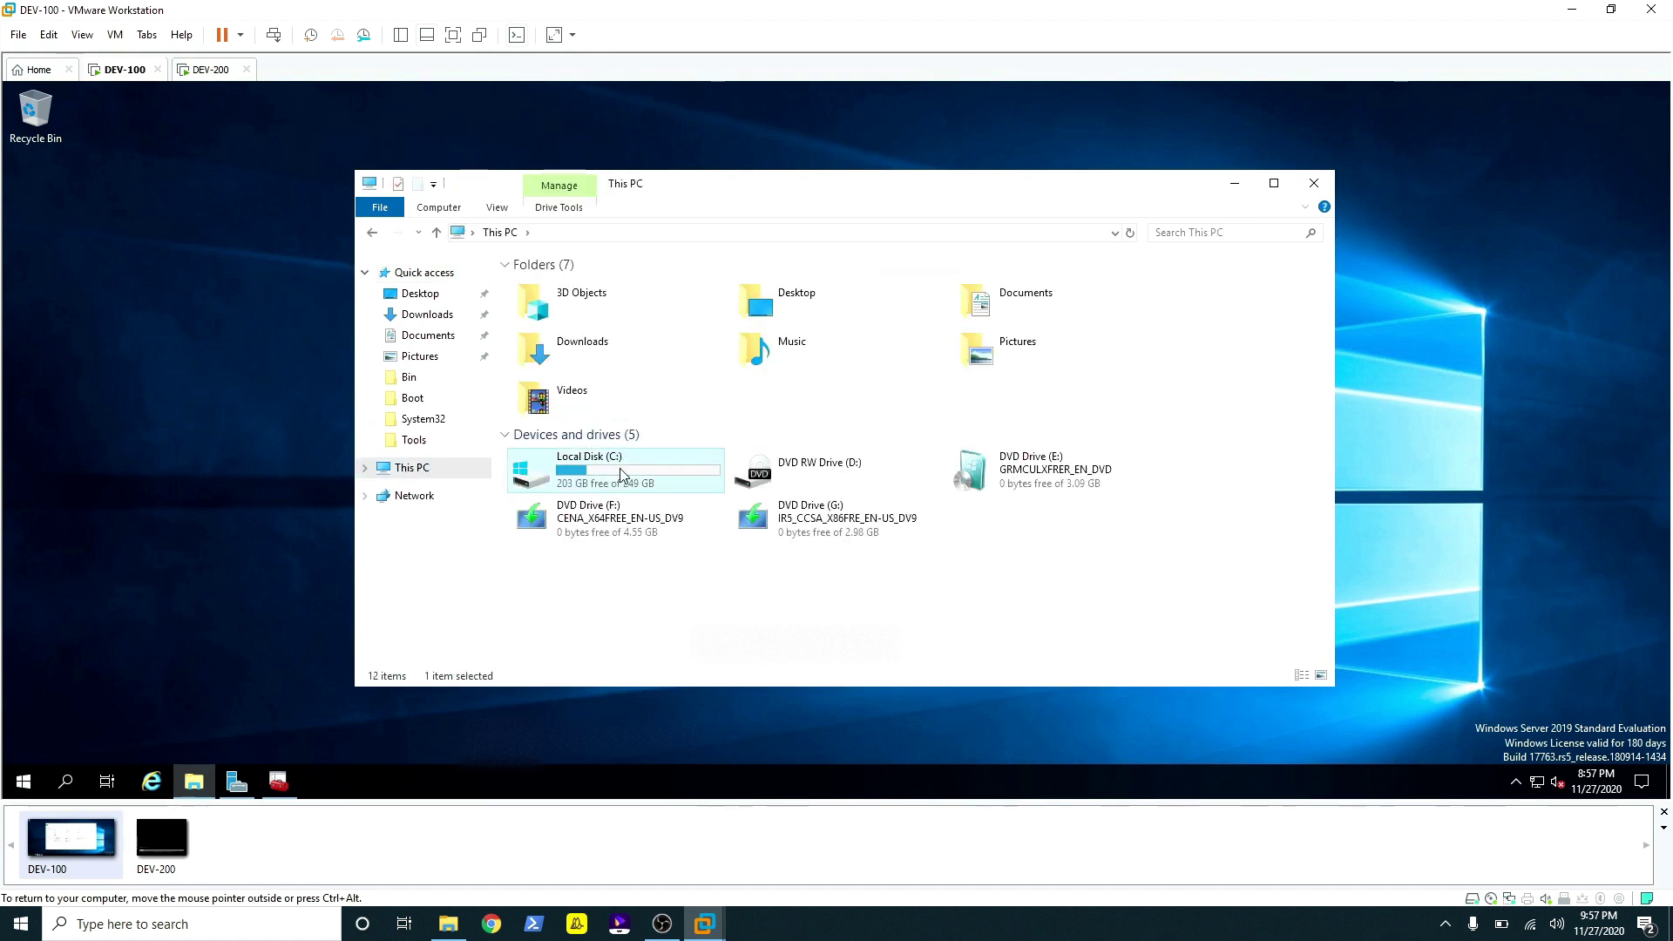
{"action": "double_click", "coordinate": [571, 288]}
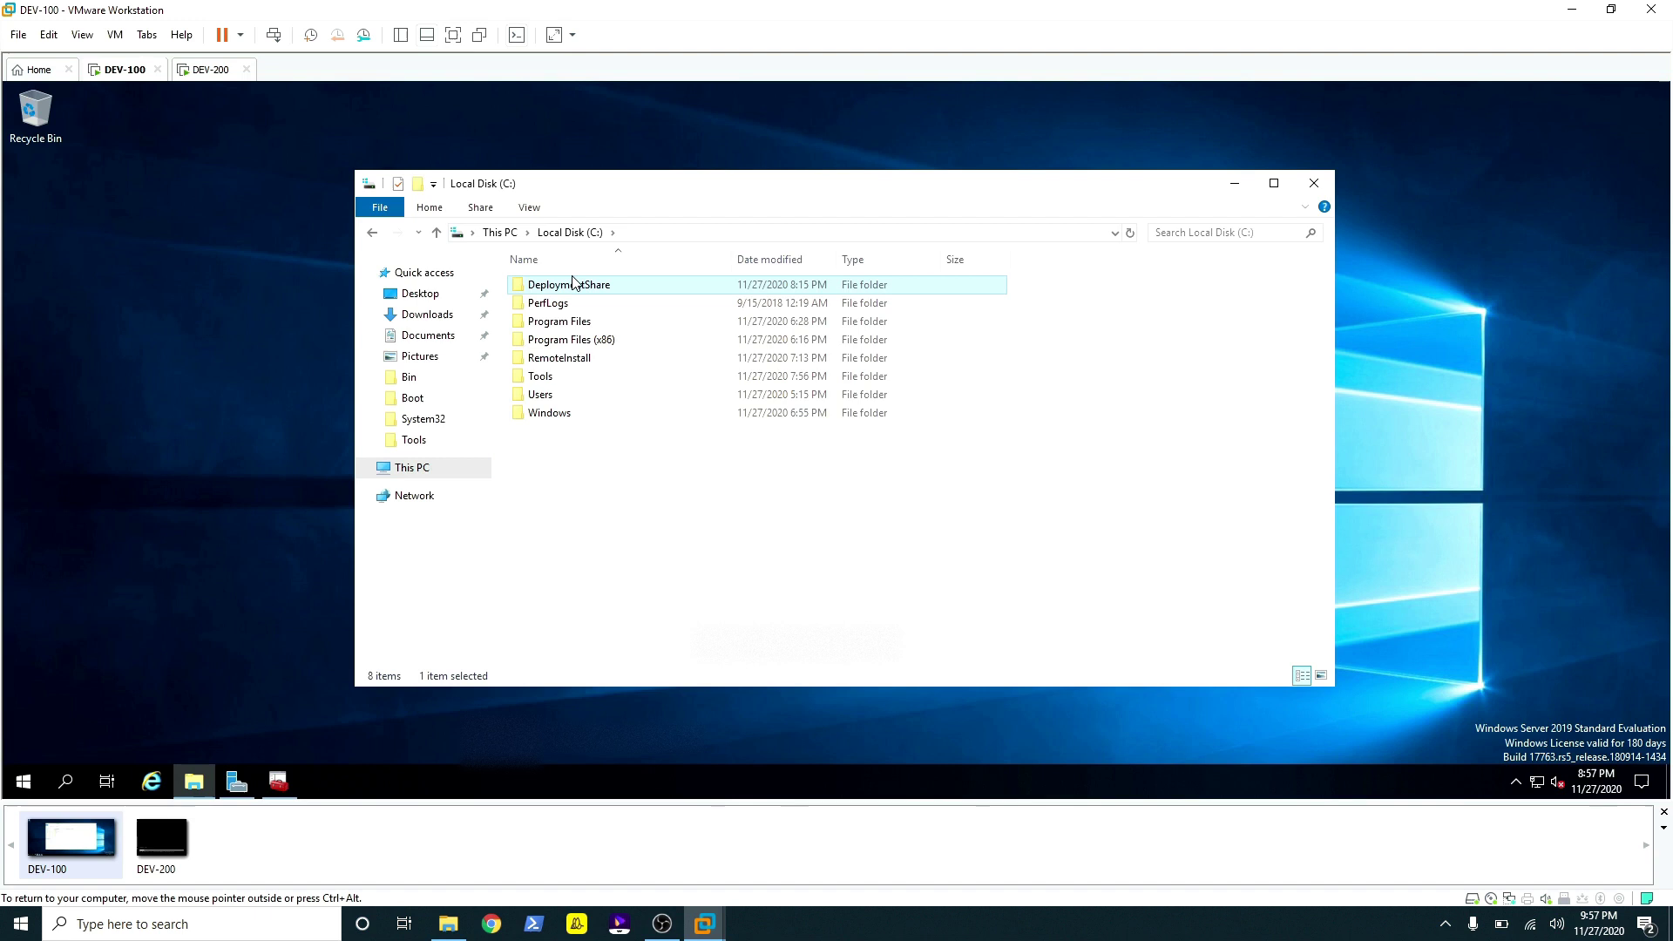
{"action": "left_click", "coordinate": [545, 348]}
{"action": "double_click", "coordinate": [545, 348]}
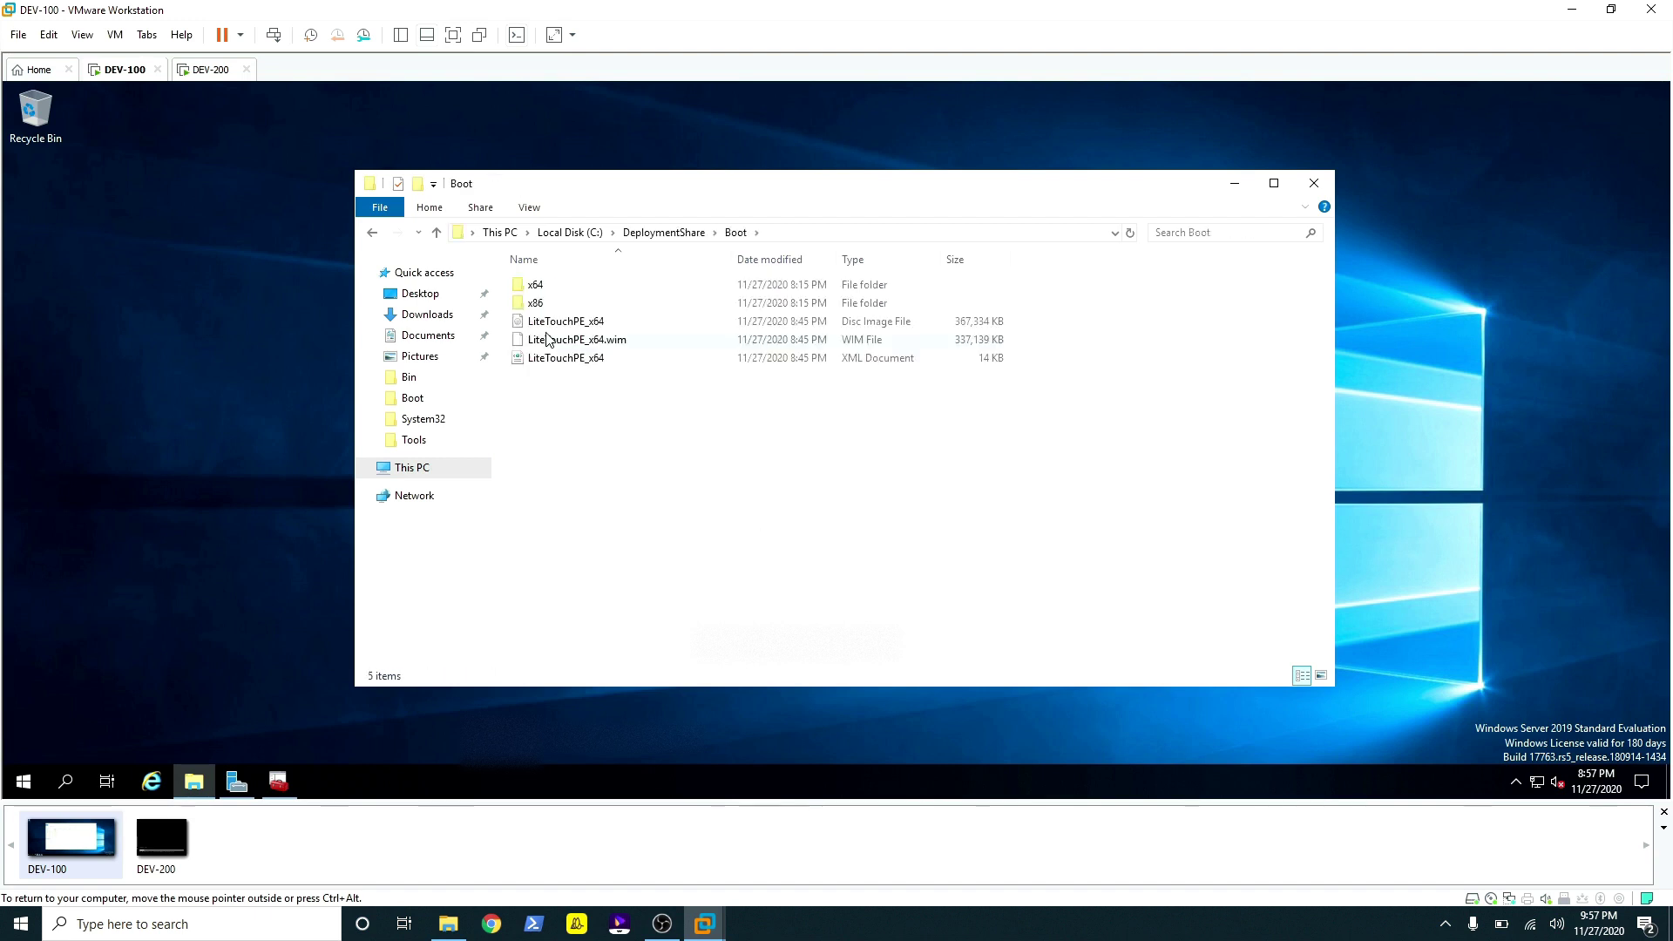
{"action": "left_click", "coordinate": [596, 340]}
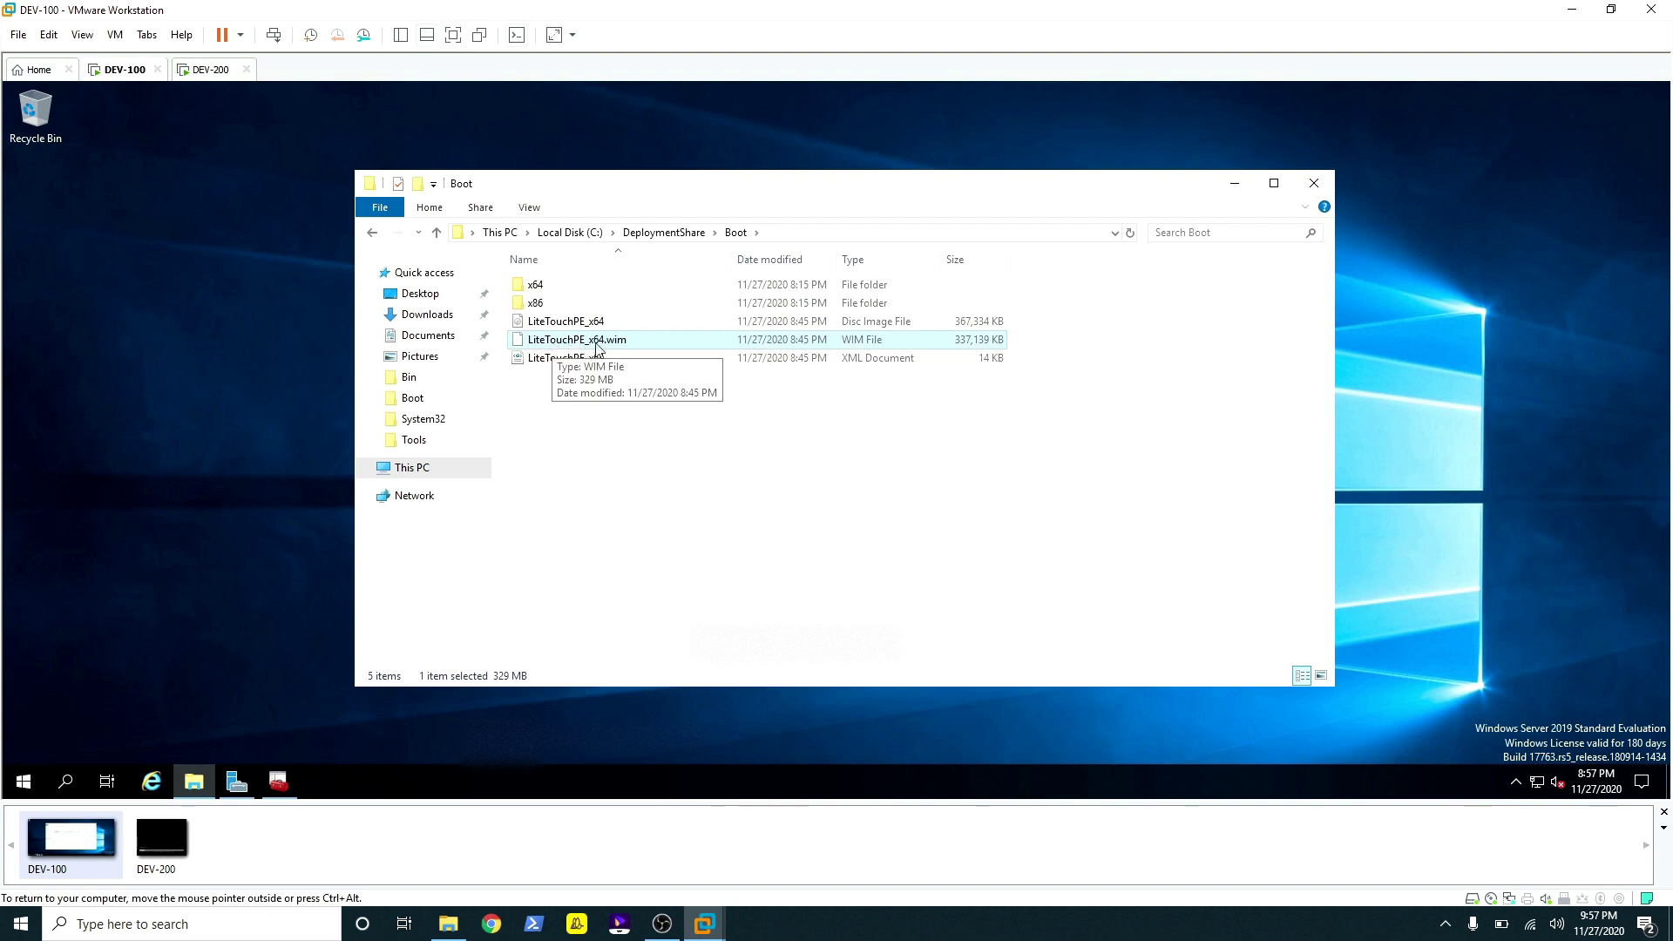
Step: On the DEV-200 client, begin deploying the Windows 7 Pro task sequence with computer name DEV-200, keeping the English (United States) locale and Pacific Time zone
{"action": "left_click", "coordinate": [200, 72]}
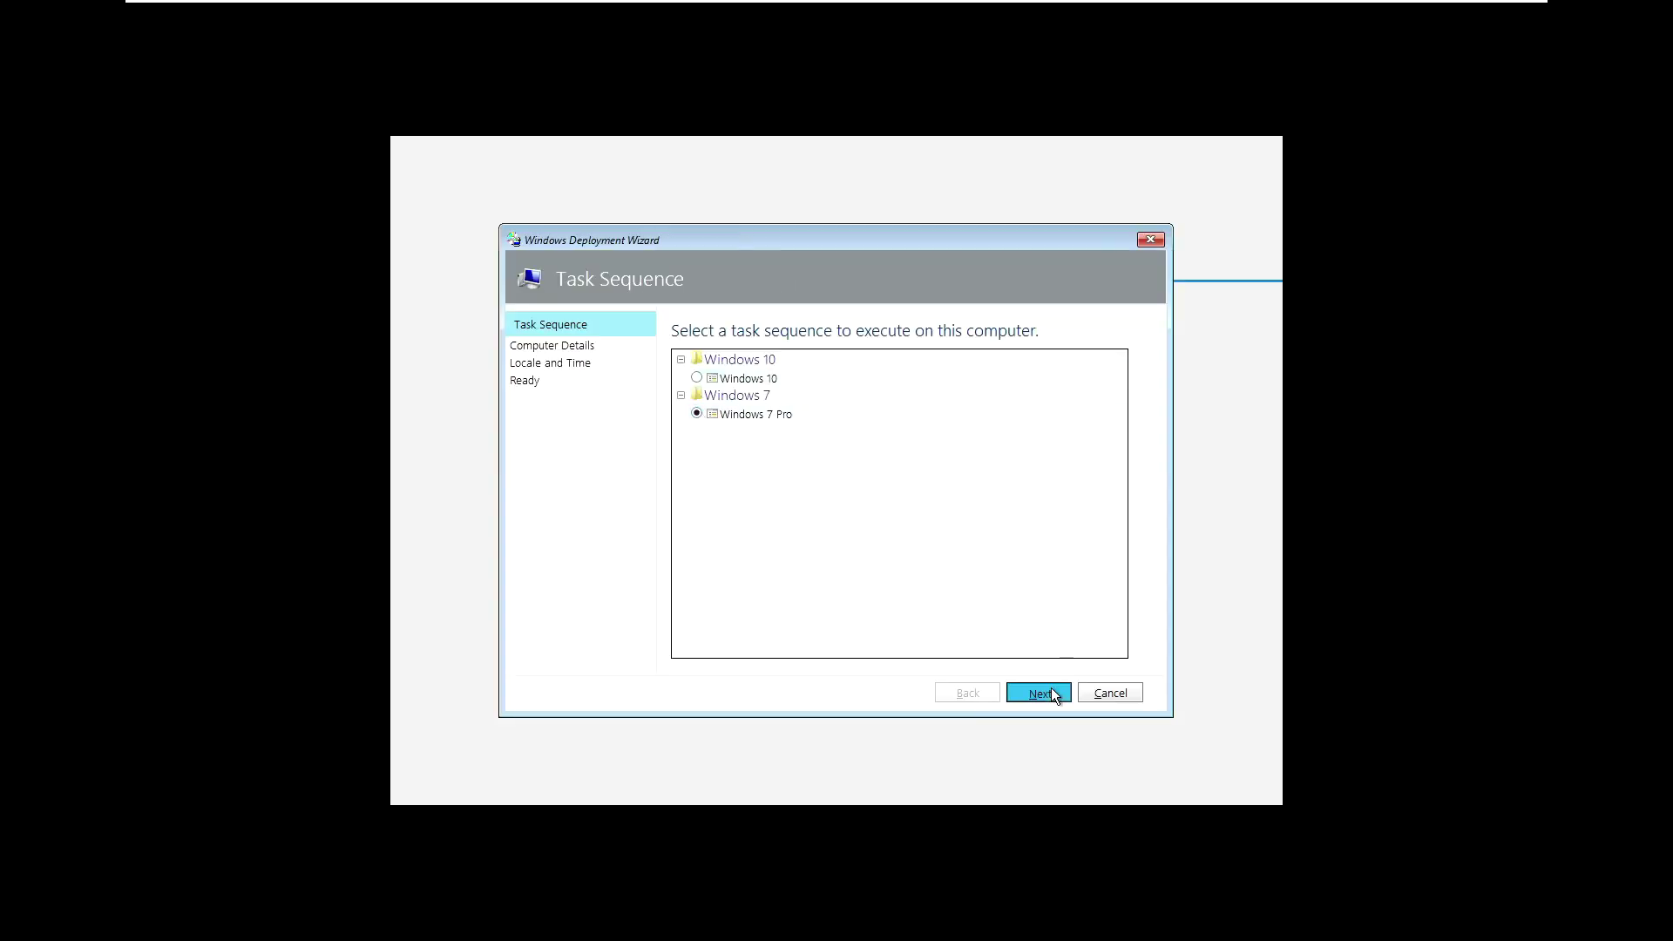
{"action": "left_click", "coordinate": [1052, 688]}
{"action": "type", "text": "DEV-200"}
{"action": "left_click", "coordinate": [1033, 691]}
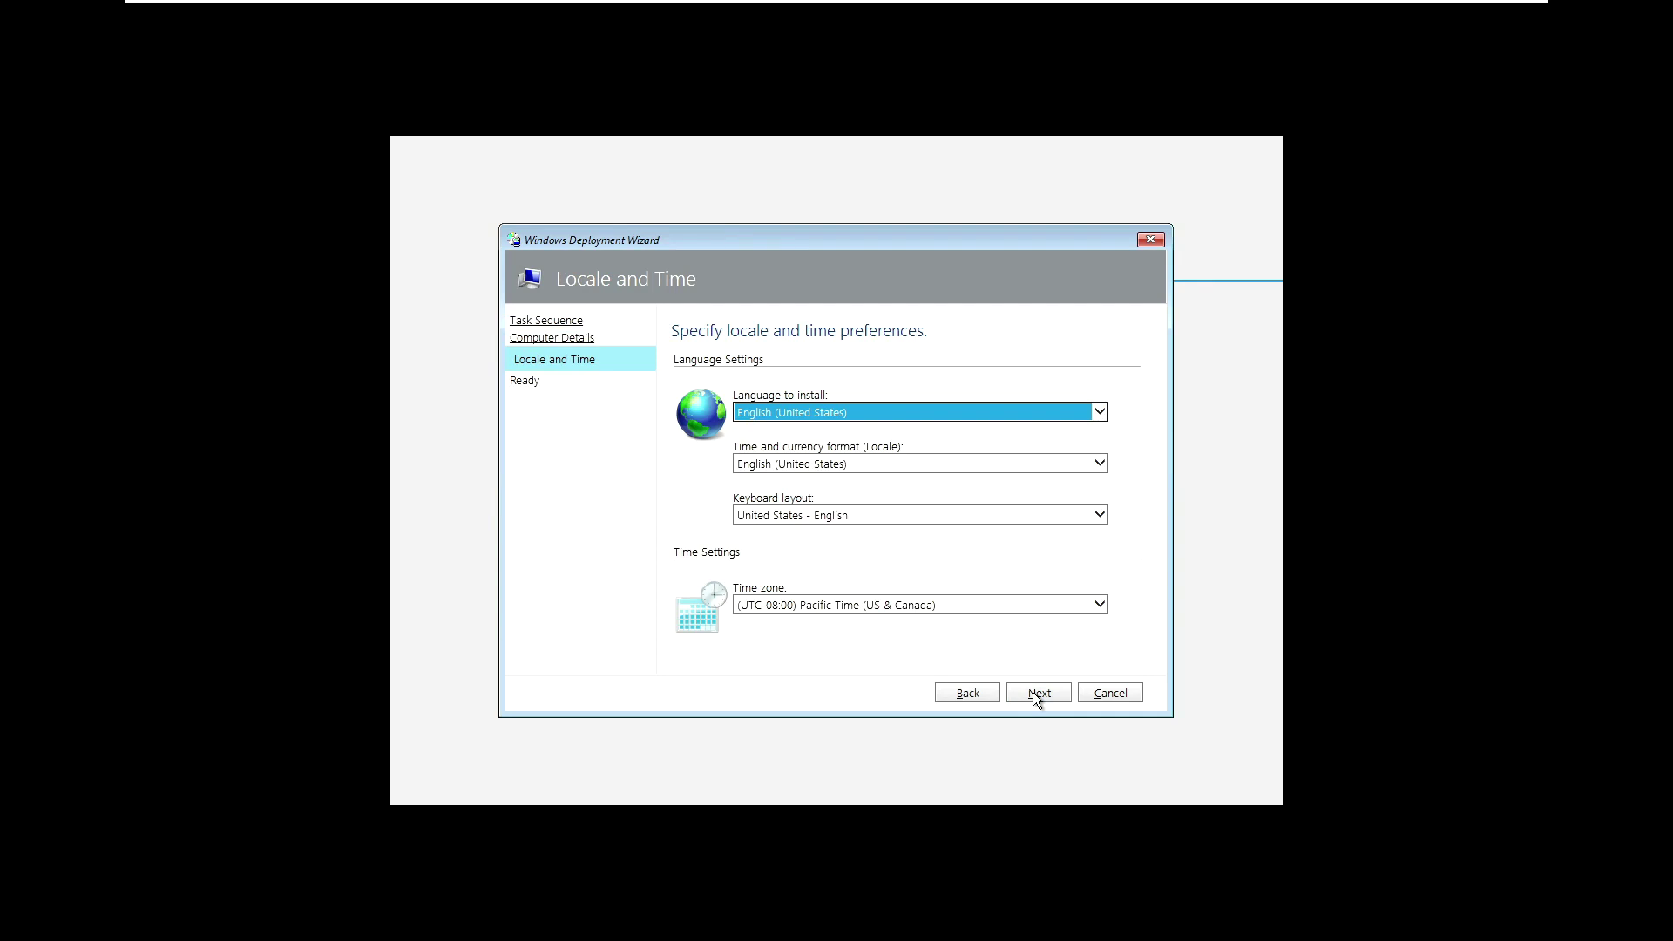
{"action": "left_click", "coordinate": [1034, 692]}
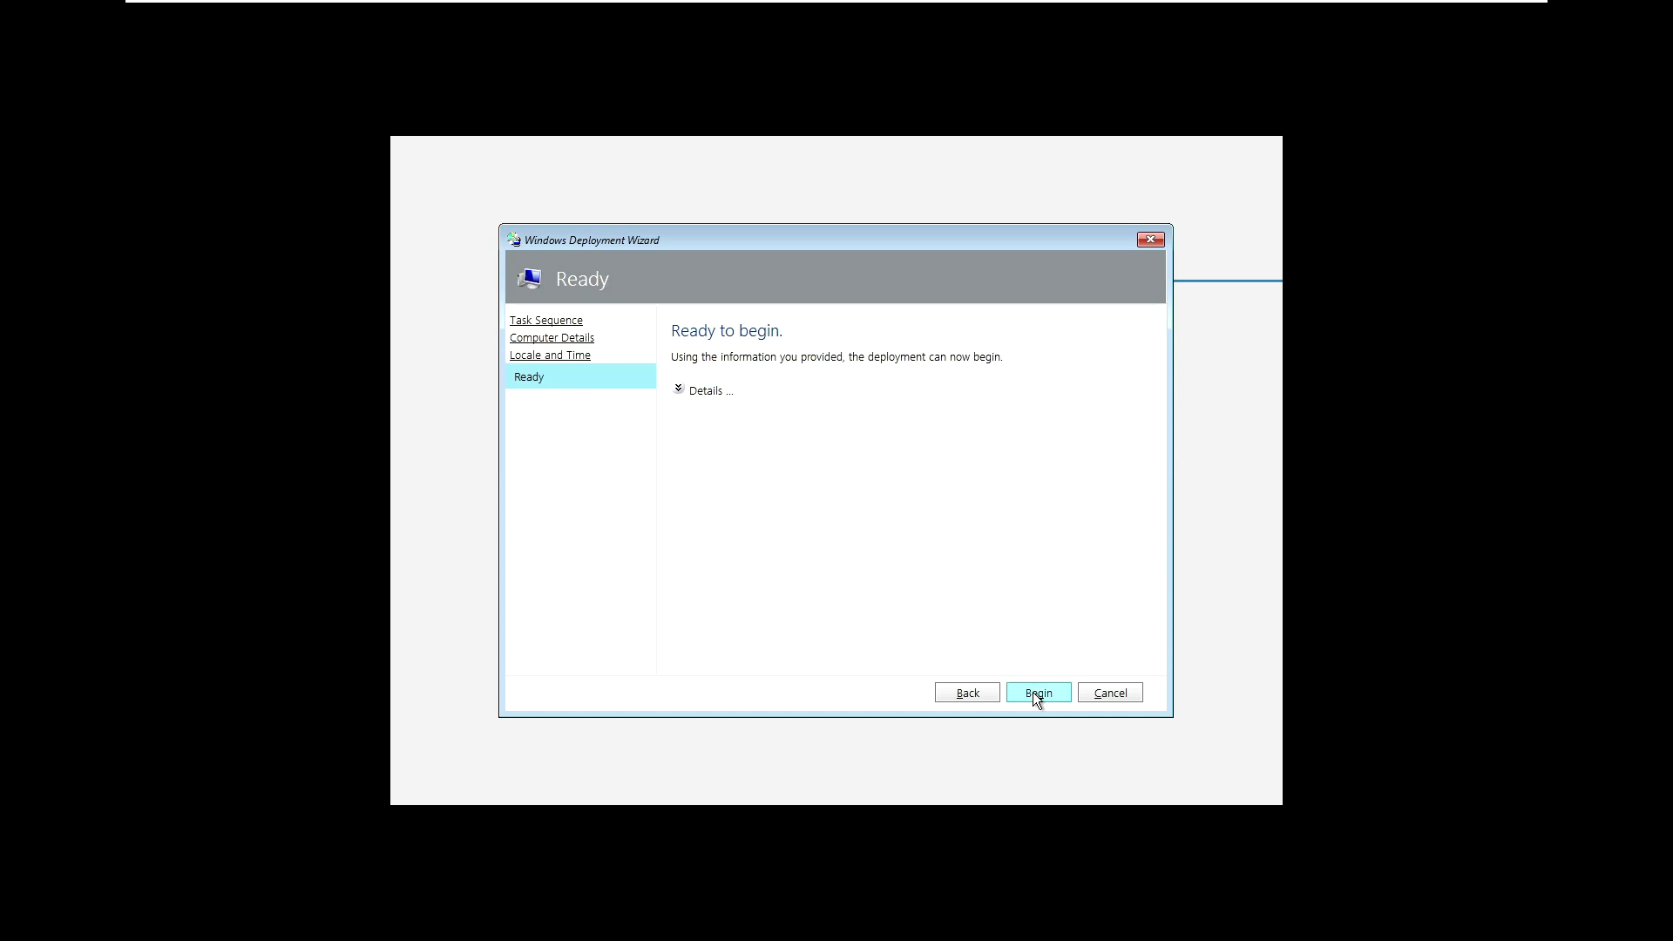
{"action": "left_click", "coordinate": [1031, 692]}
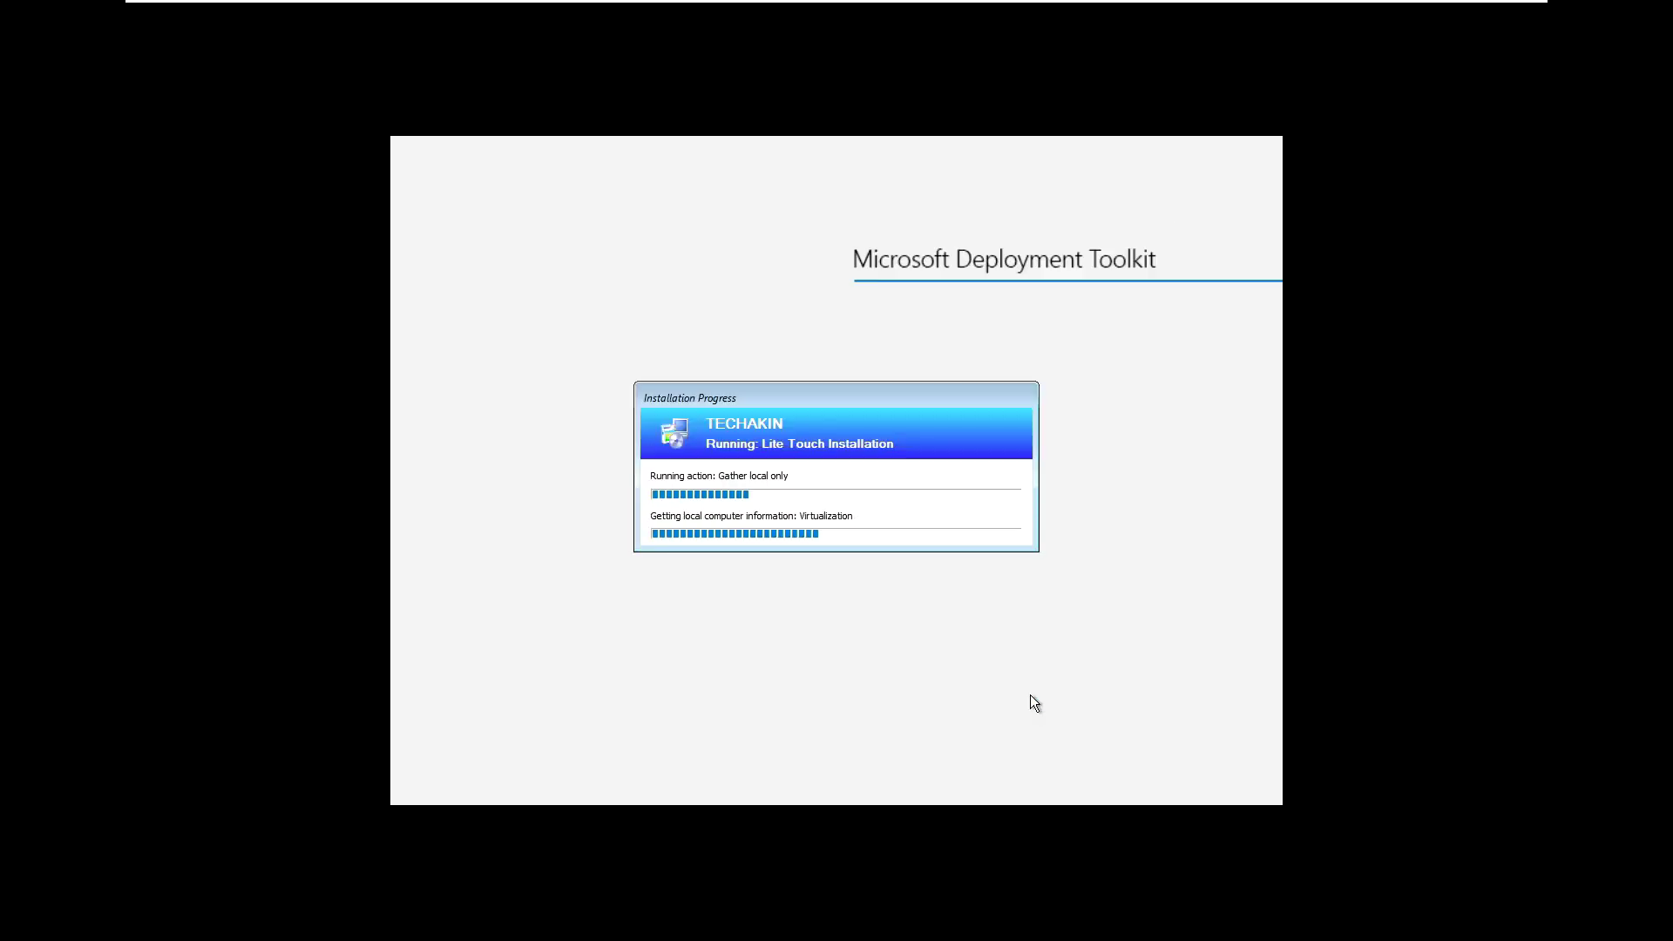